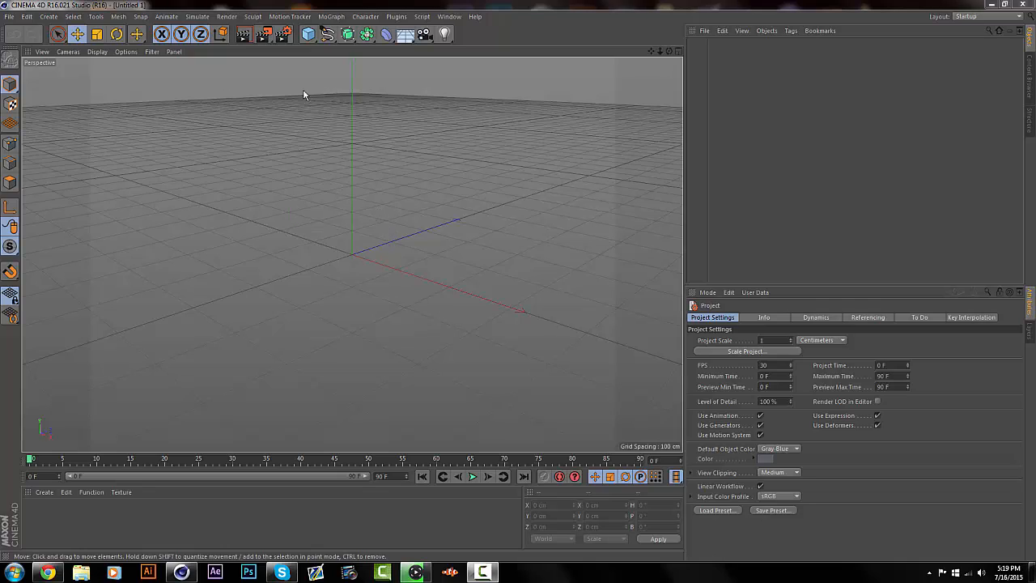
drag(670, 50, 629, 68)
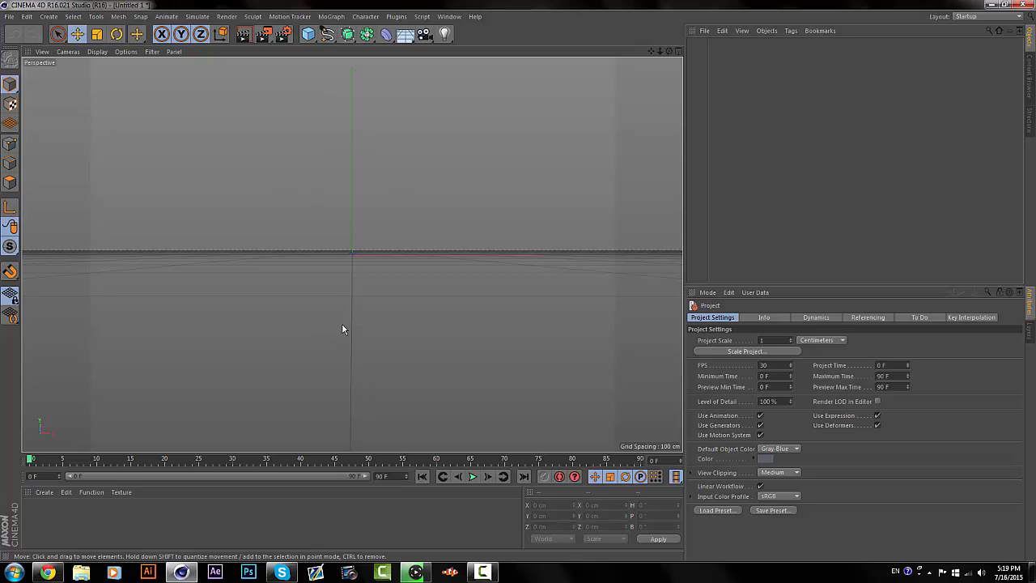
click(284, 31)
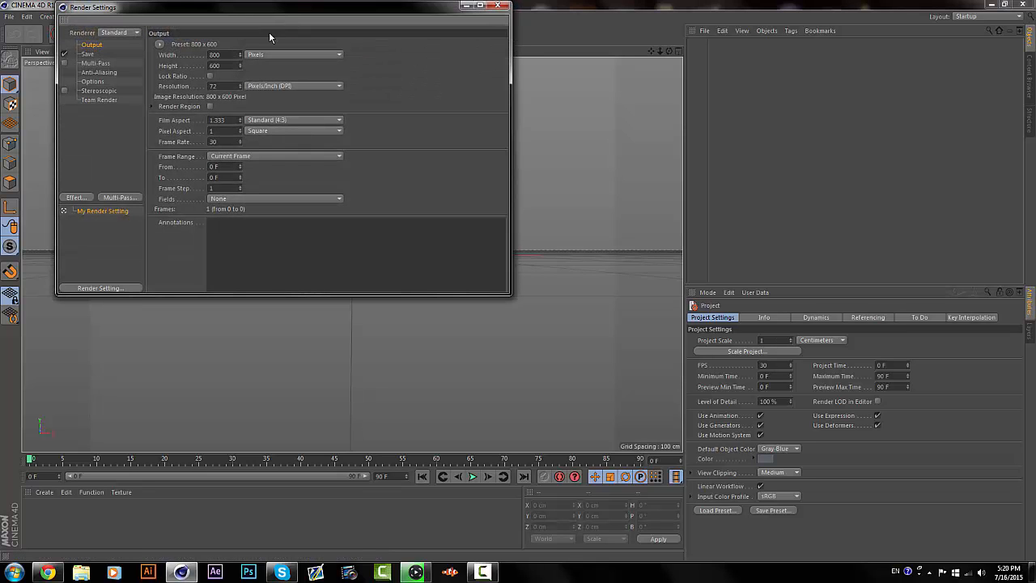
click(497, 6)
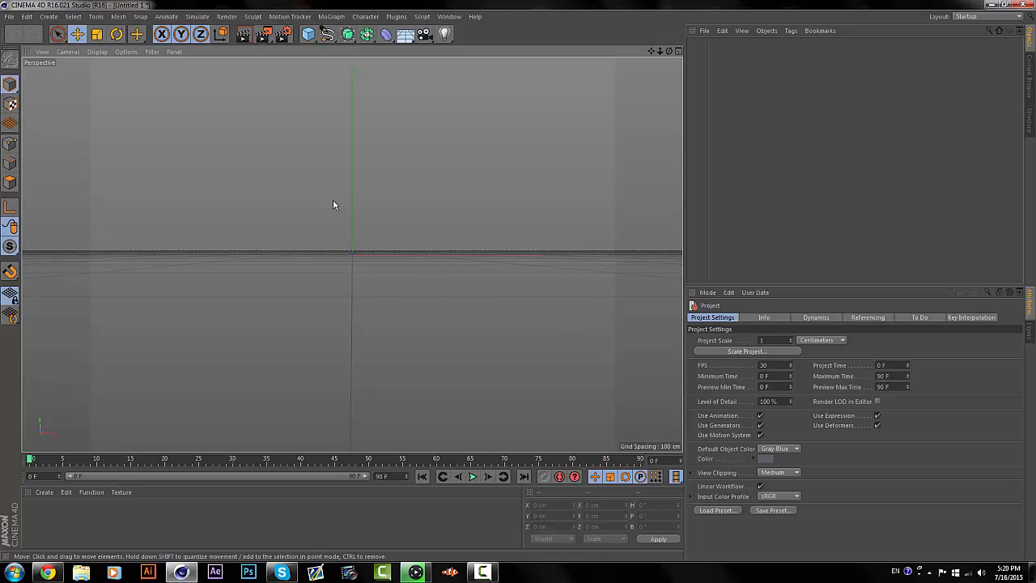
- Set the render output size to 1280 pixels wide by 720 pixels high
click(285, 36)
double_click(227, 54)
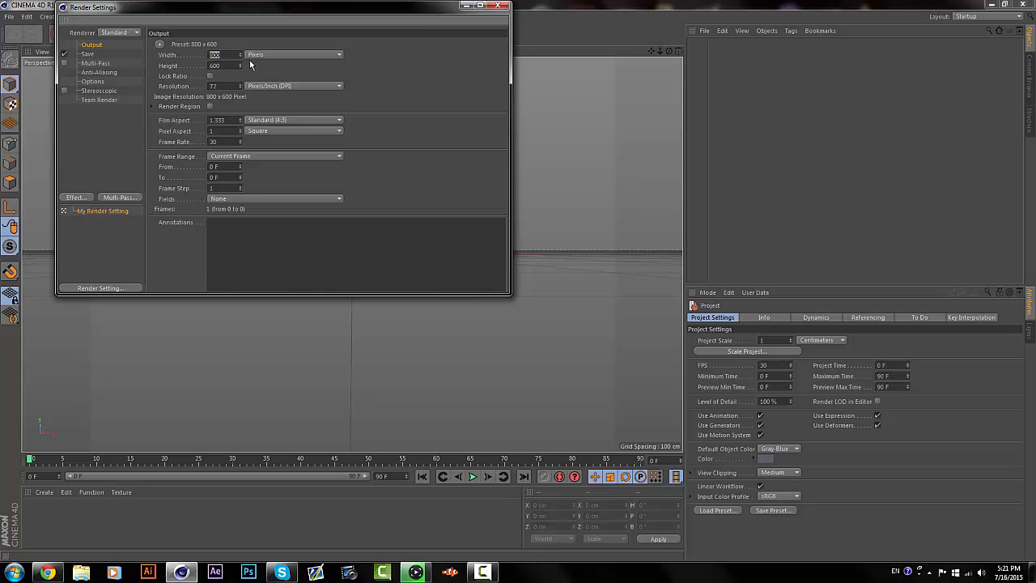
text(1280)
key(Return)
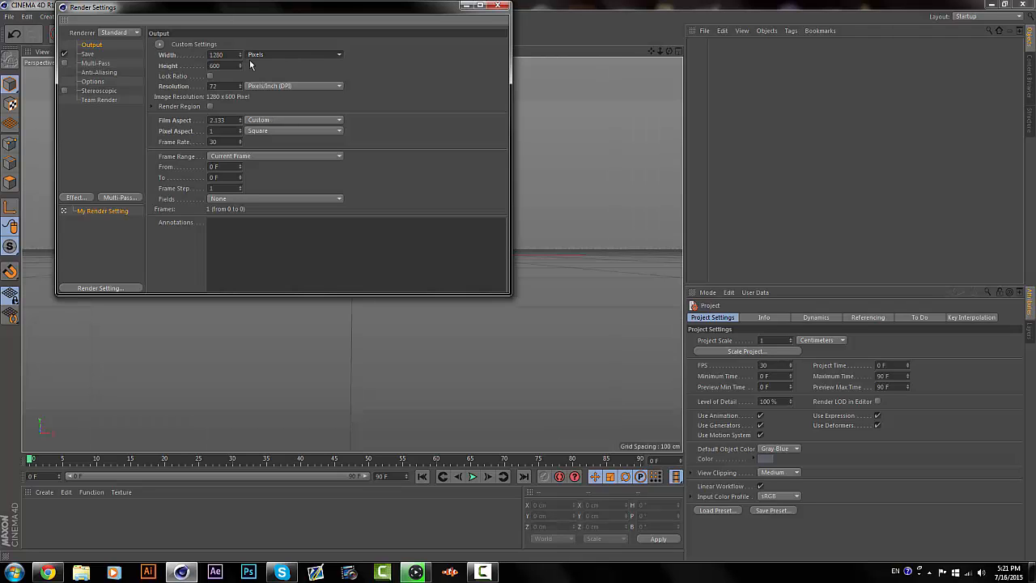
key(Tab)
text(7)
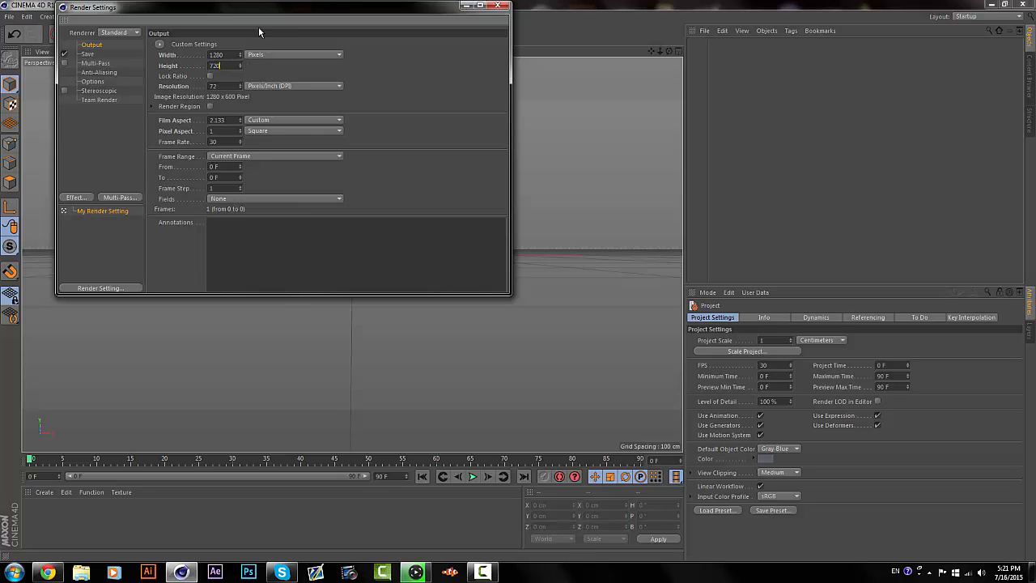
click(73, 137)
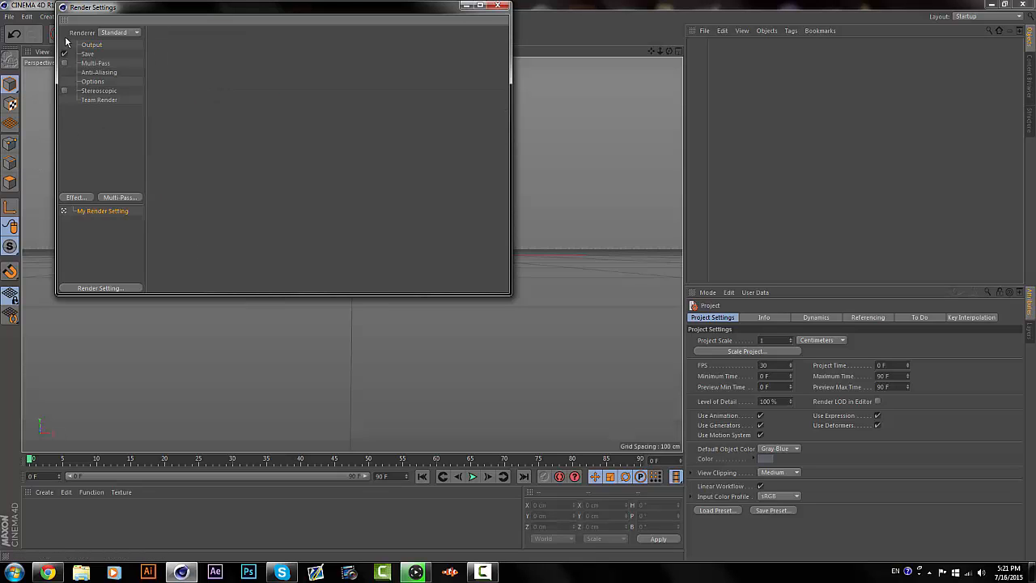
- Name the render output file Tutorial and save it in PNG format with the alpha channel enabled
click(85, 54)
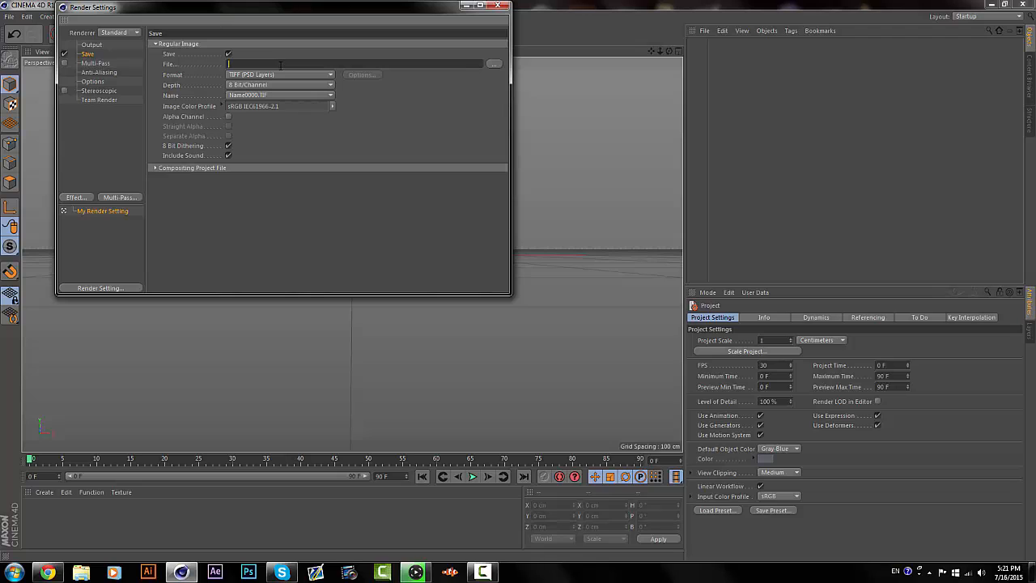
text(Tutorial)
click(228, 116)
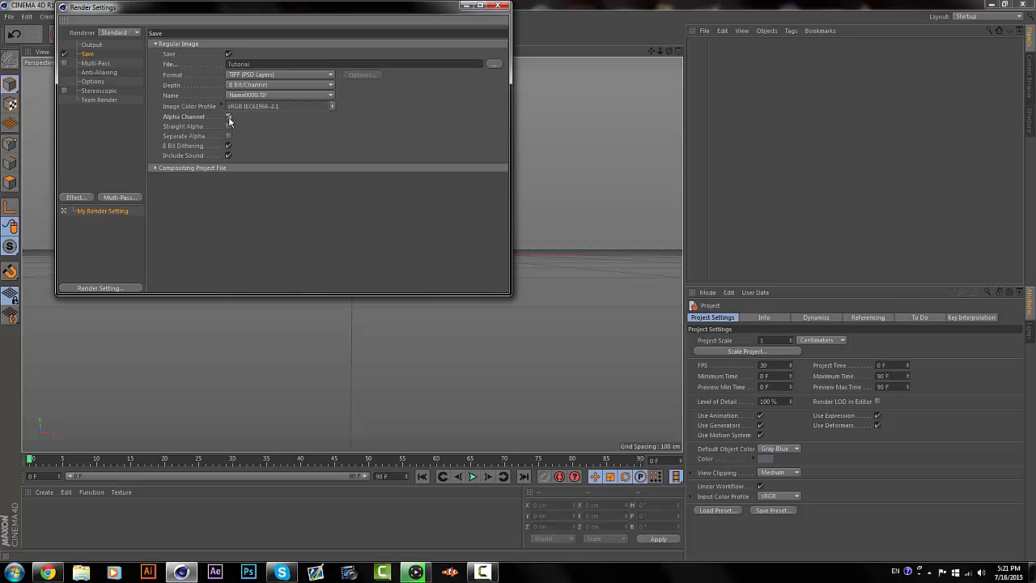
click(304, 74)
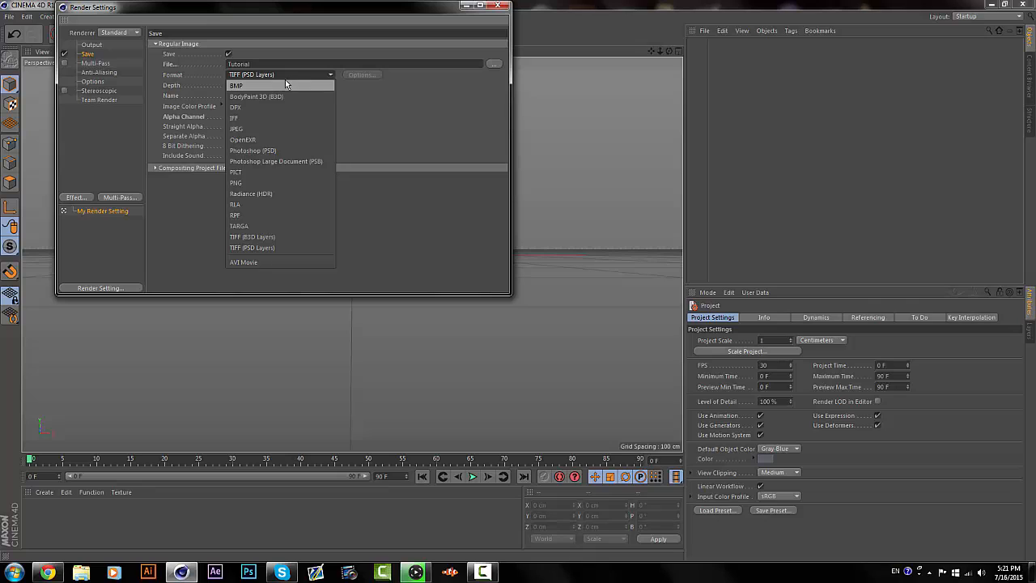
click(270, 183)
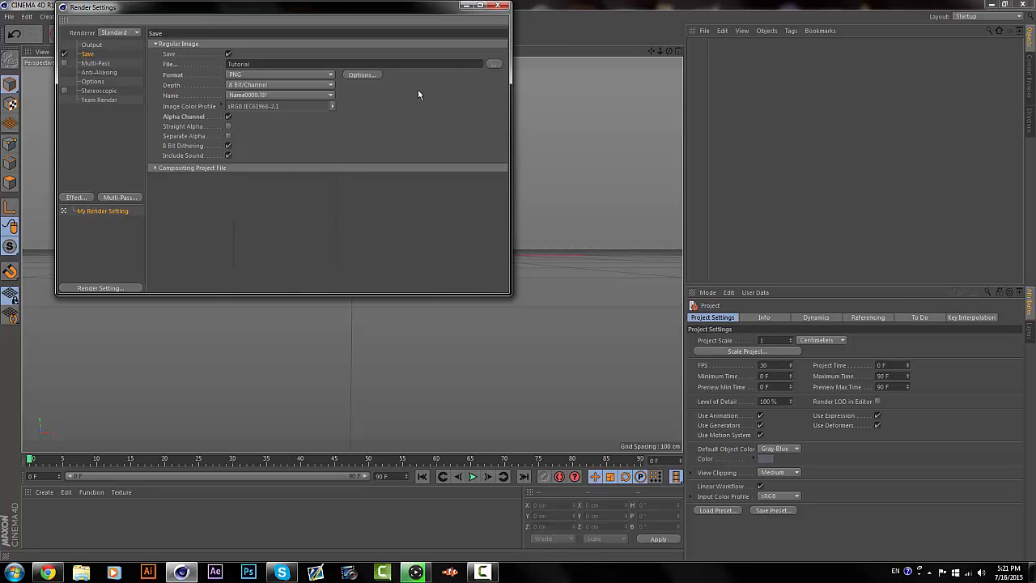
- Choose the Renders folder as the save location for the Tutorial render file
click(495, 65)
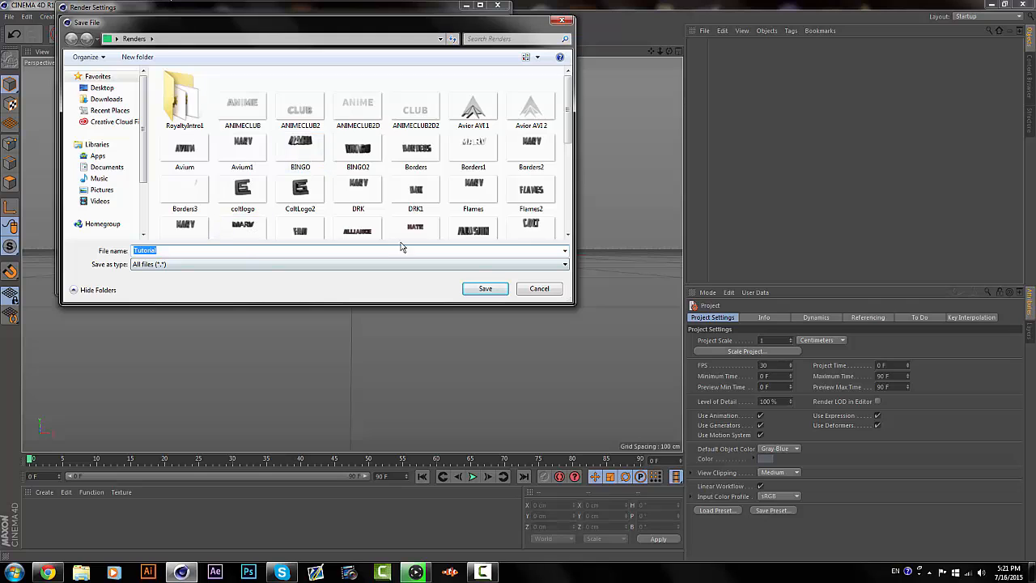
click(489, 289)
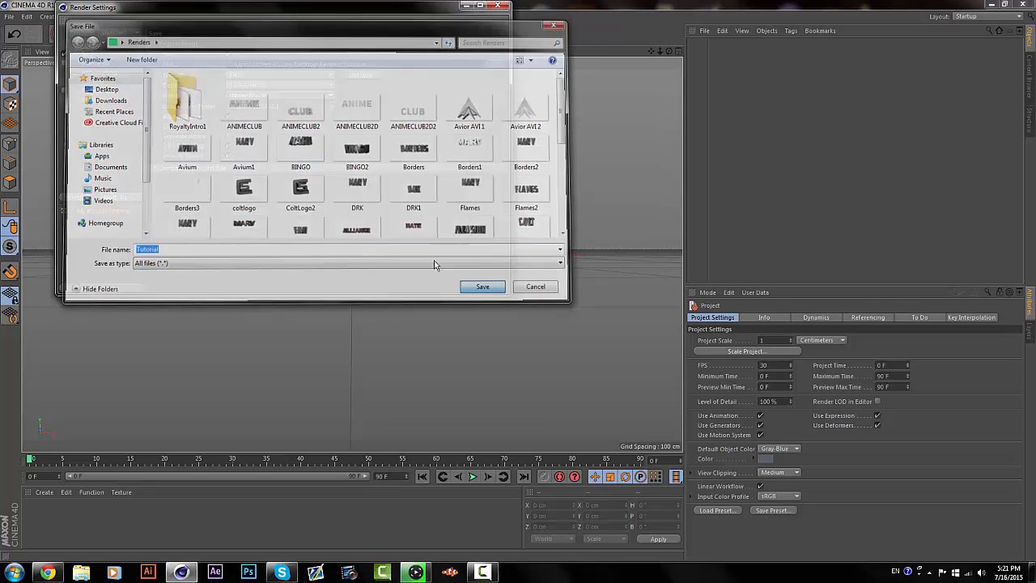
click(108, 127)
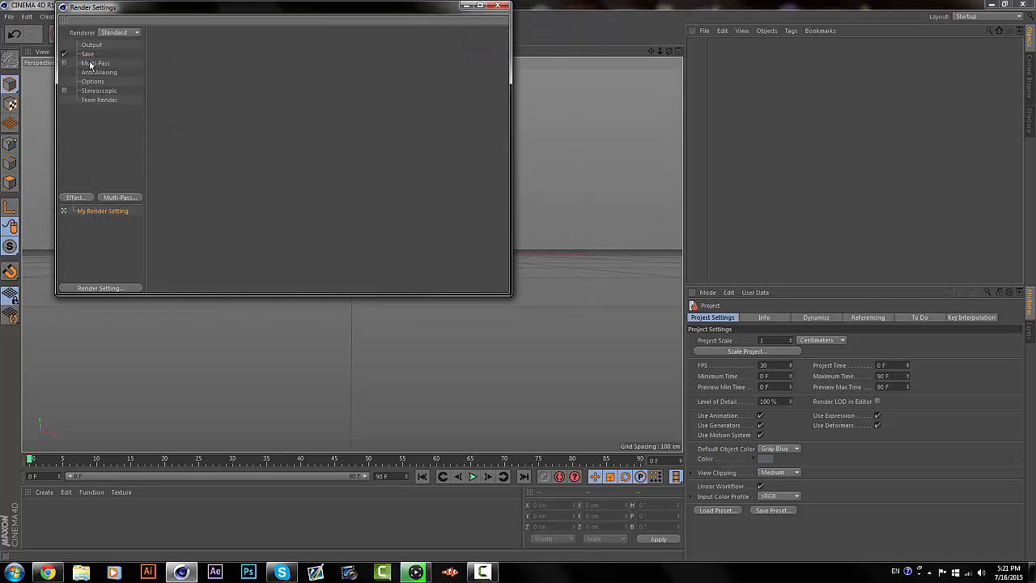
click(88, 54)
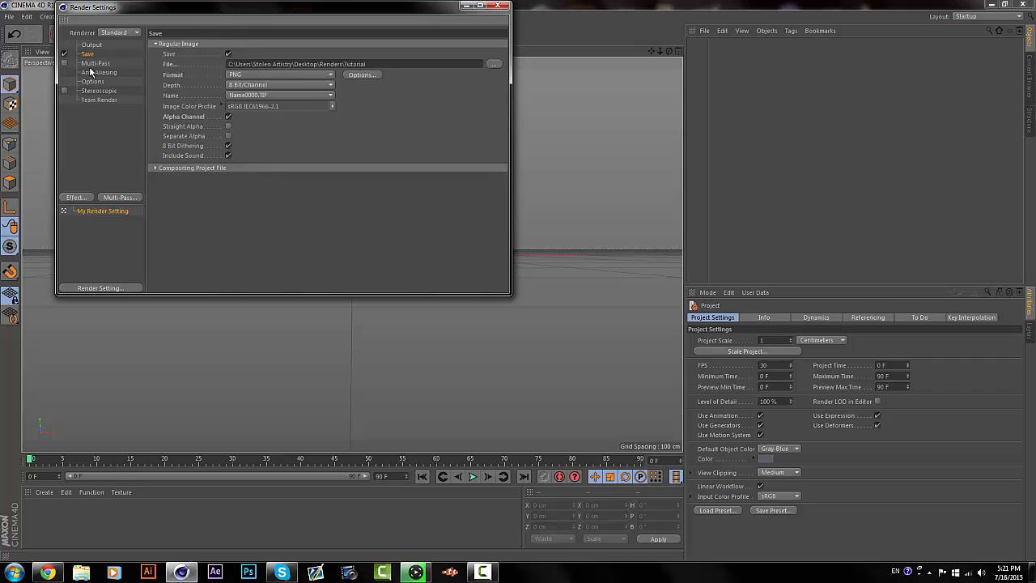
- Set the render's anti-aliasing to Best with a maximum level of 2x2
click(92, 73)
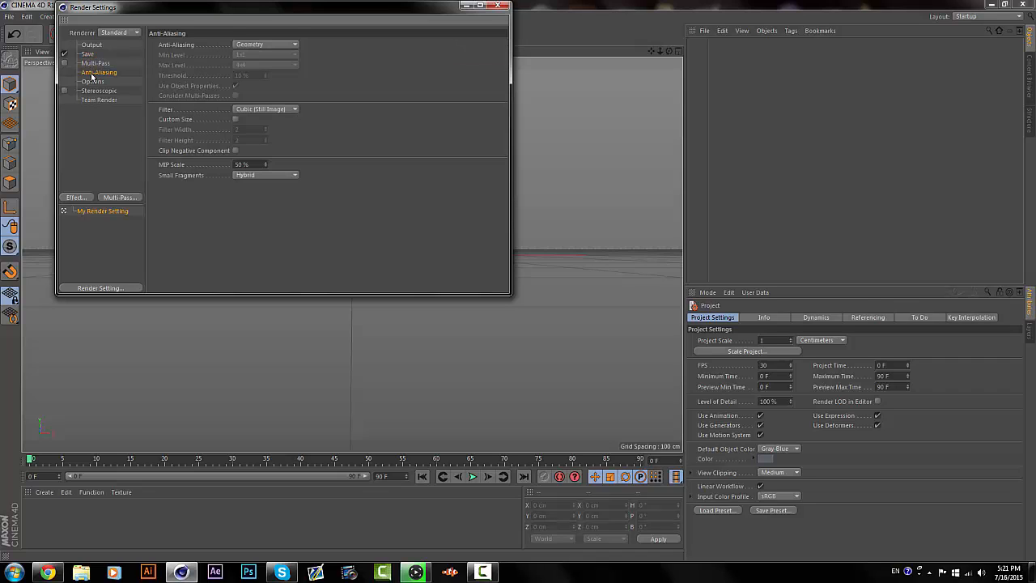
click(241, 45)
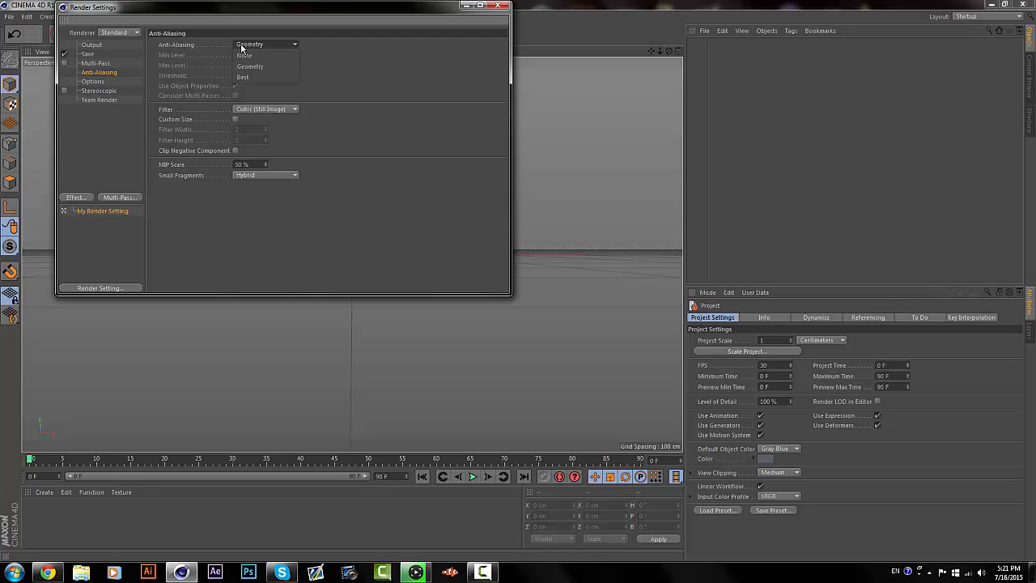
click(245, 77)
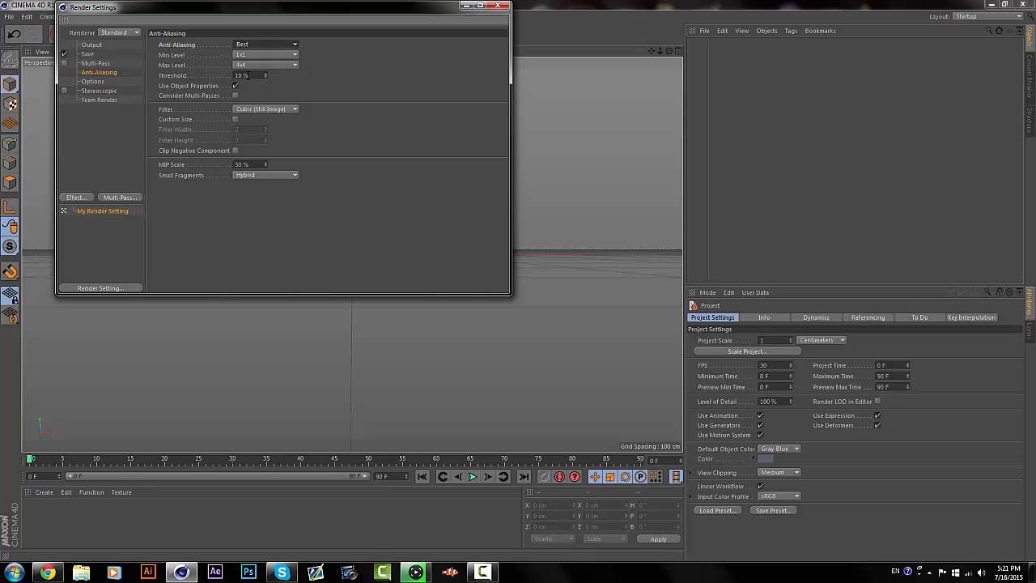
click(249, 63)
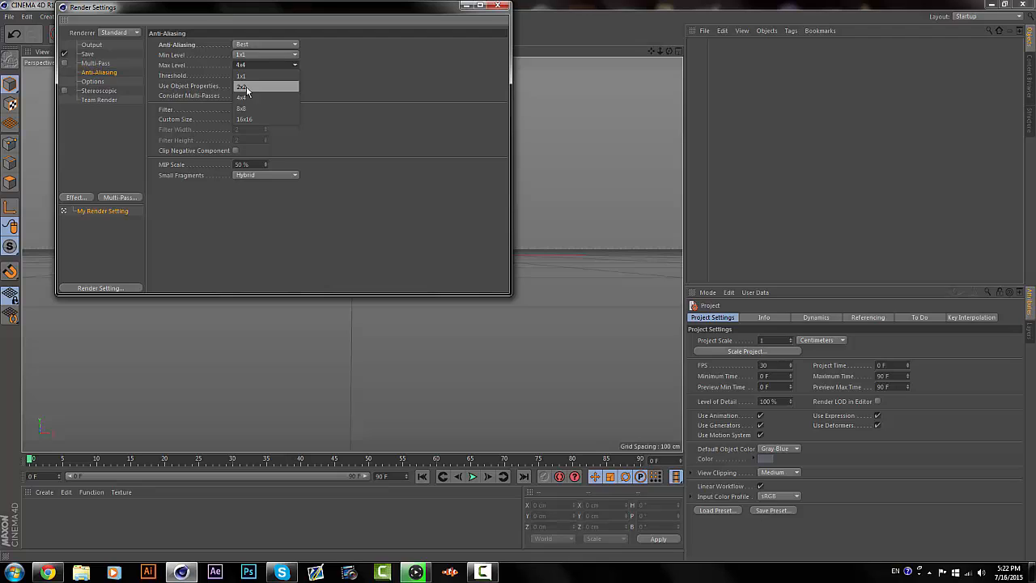
click(246, 86)
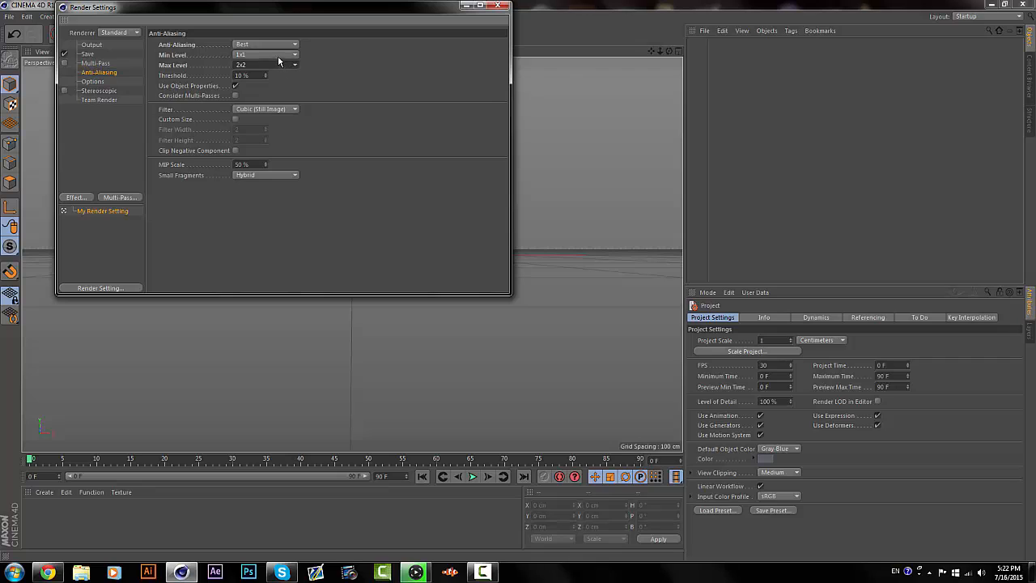
- Try anti-aliasing levels of 2x2 minimum and 4x4 maximum, and restore them to 1x1 and 2x2
click(279, 55)
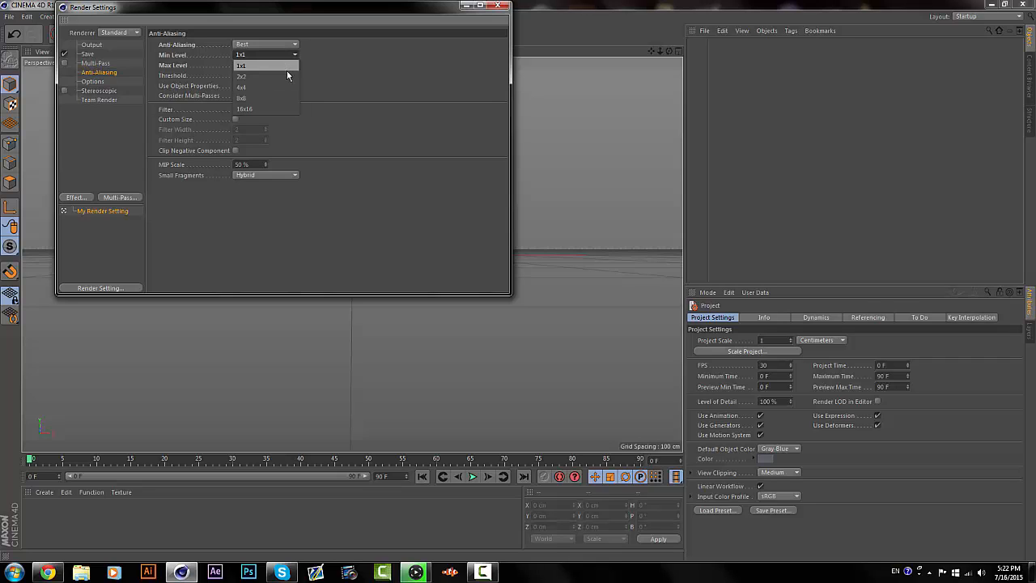
click(287, 77)
click(282, 65)
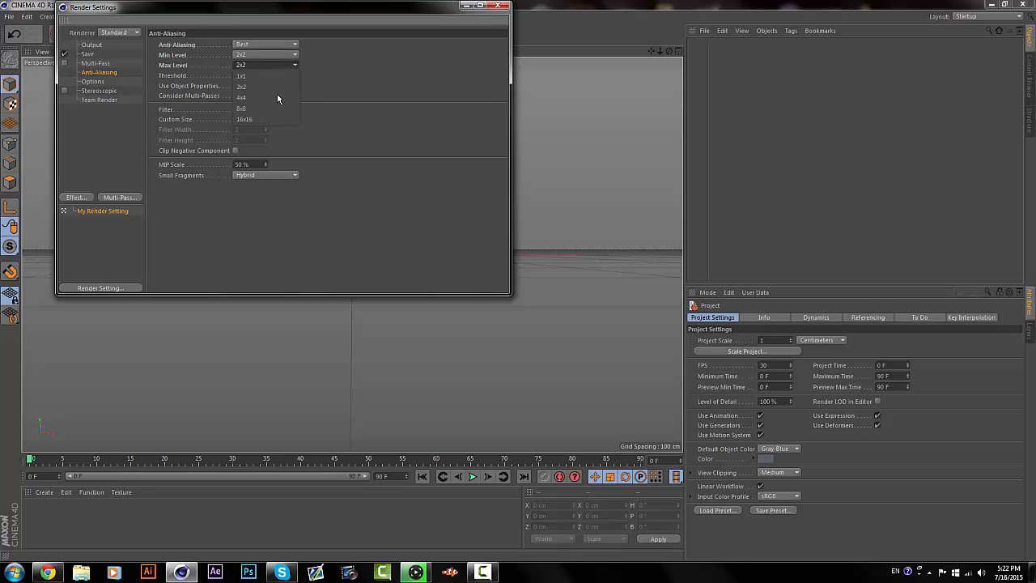
click(271, 97)
click(267, 59)
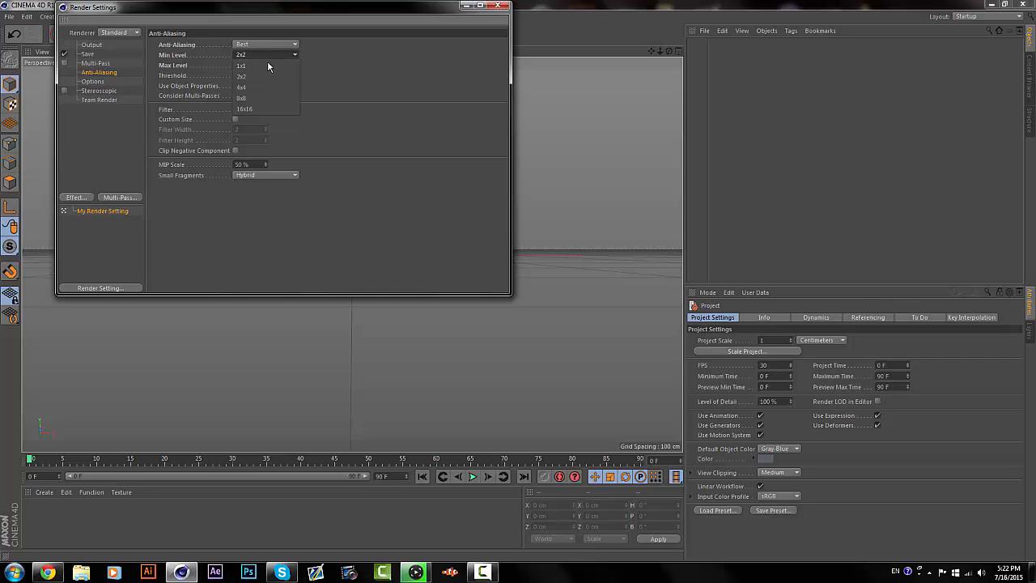
click(268, 68)
click(265, 63)
click(269, 86)
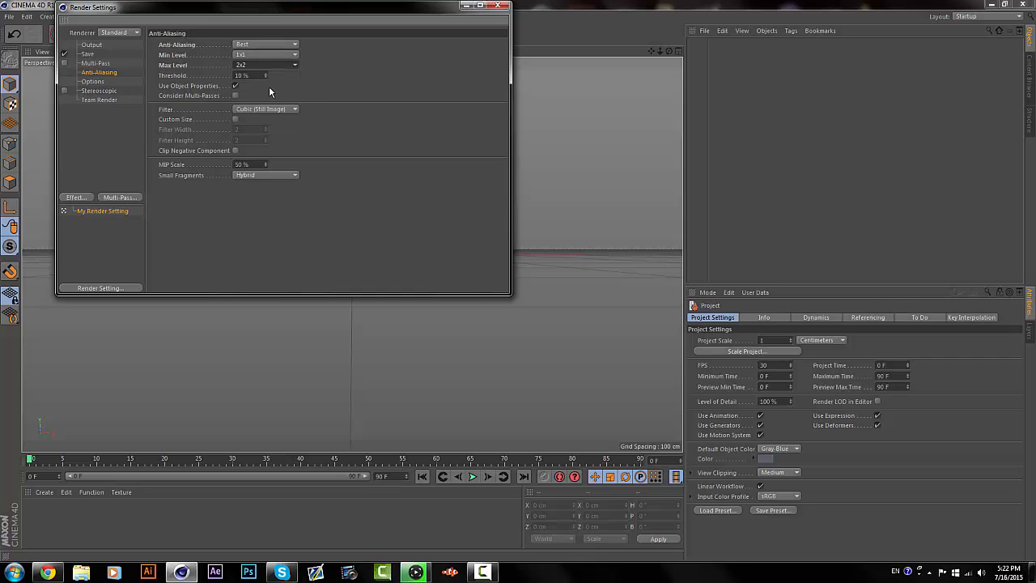
click(296, 46)
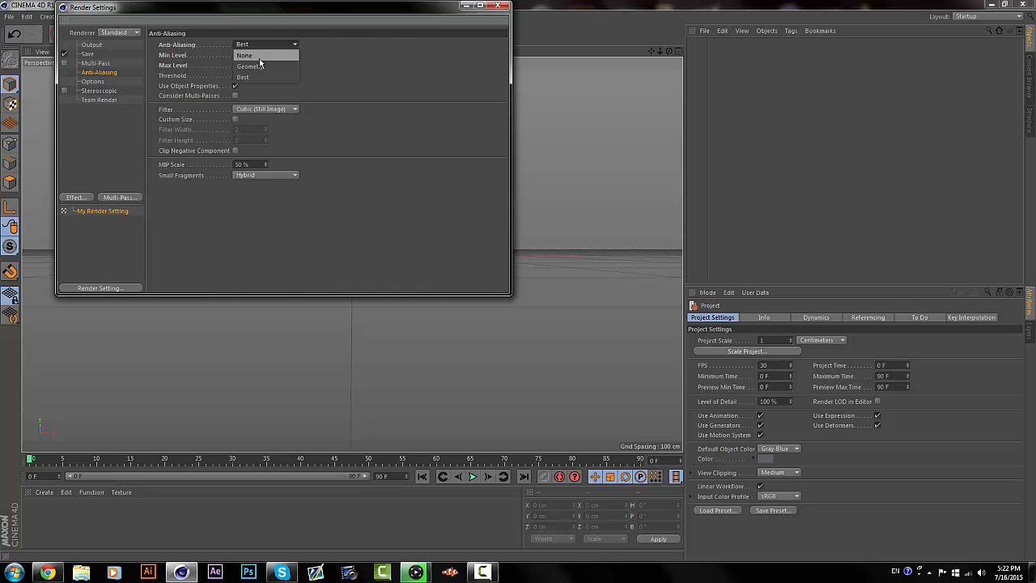
click(354, 77)
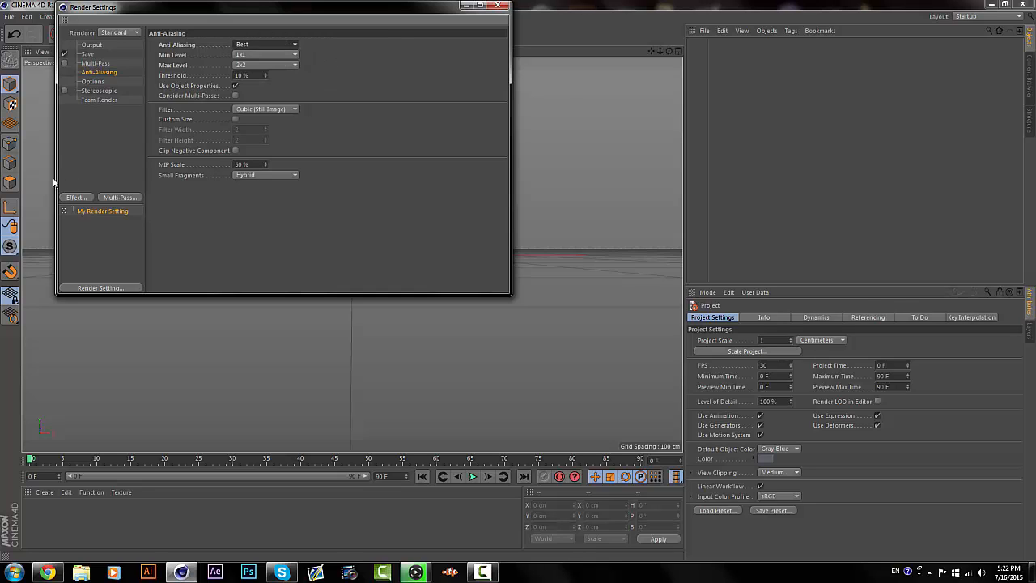
- Add the Ambient Occlusion effect to the render settings
click(94, 111)
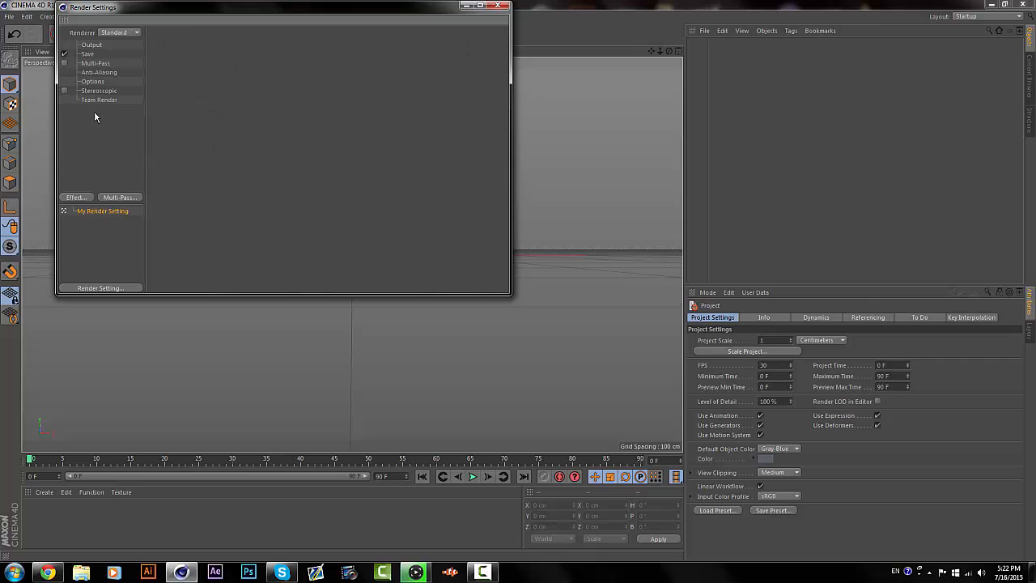
click(78, 199)
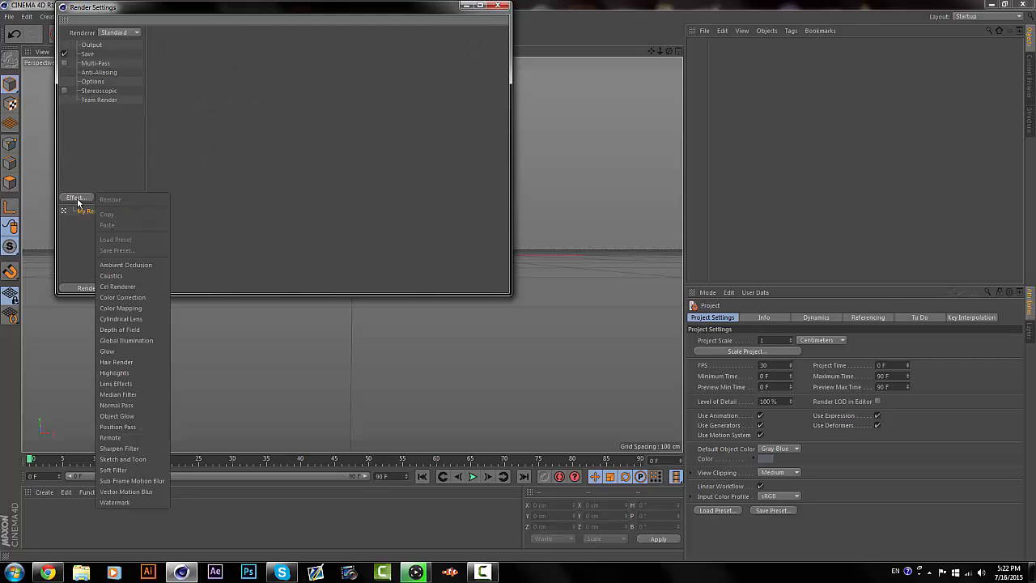
click(106, 266)
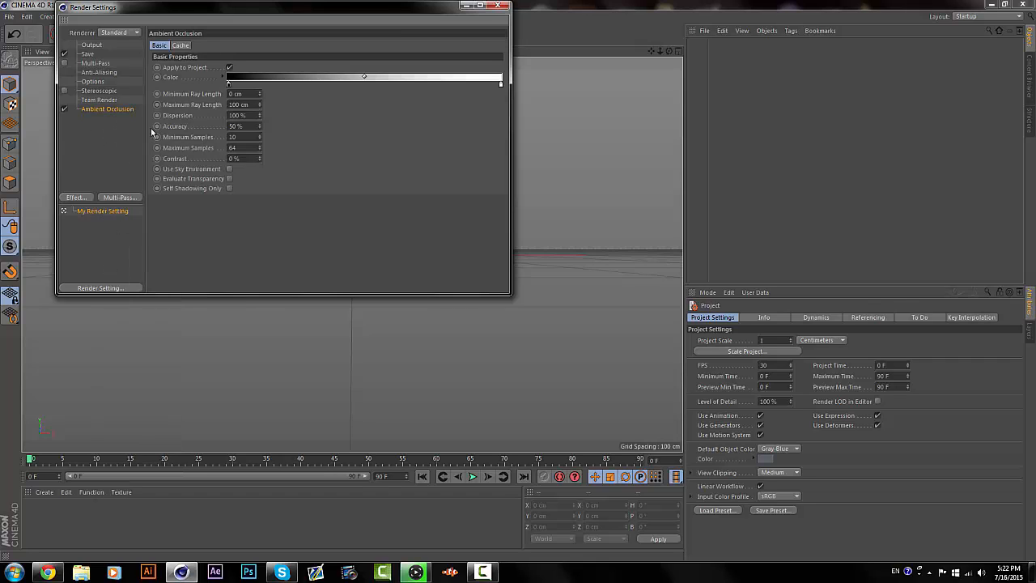
- Add the Global Illumination effect to the render settings and set its samples to Low
click(90, 178)
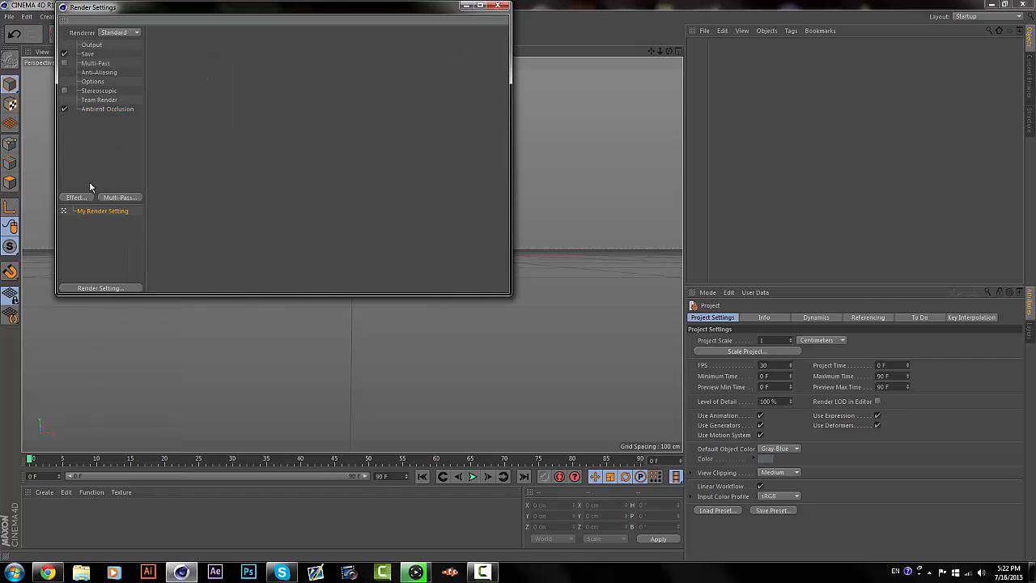
click(78, 197)
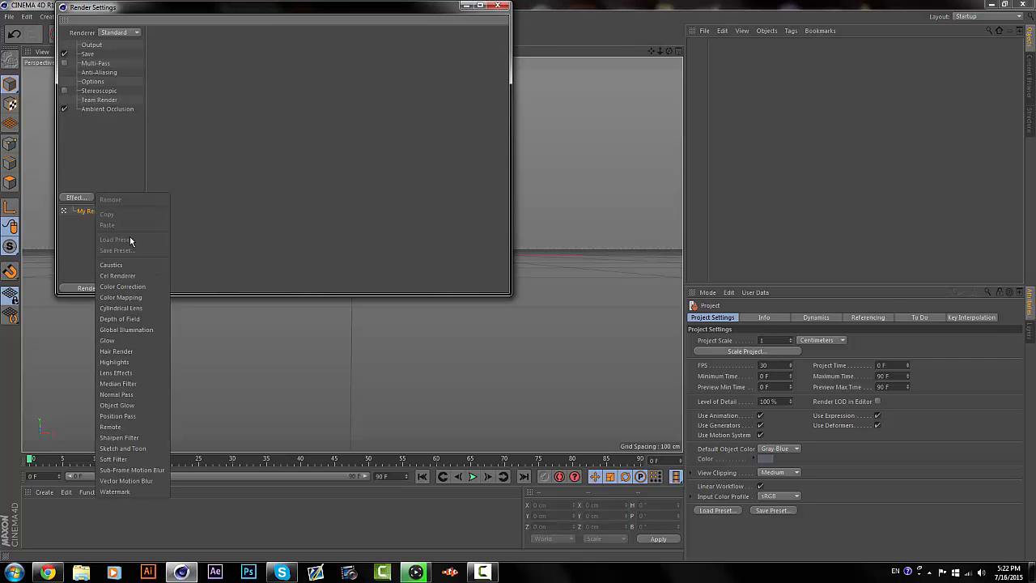
click(138, 330)
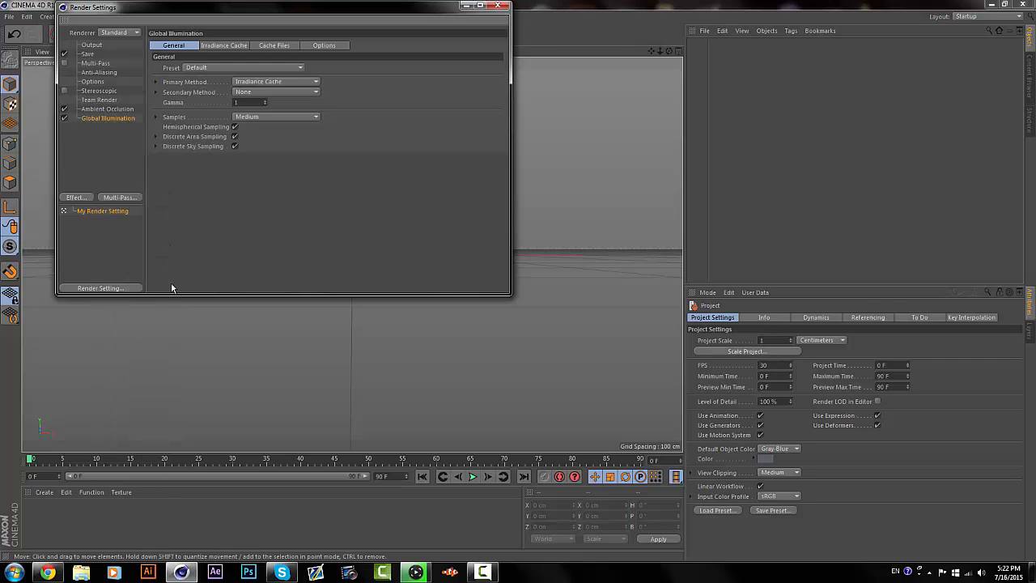
click(252, 117)
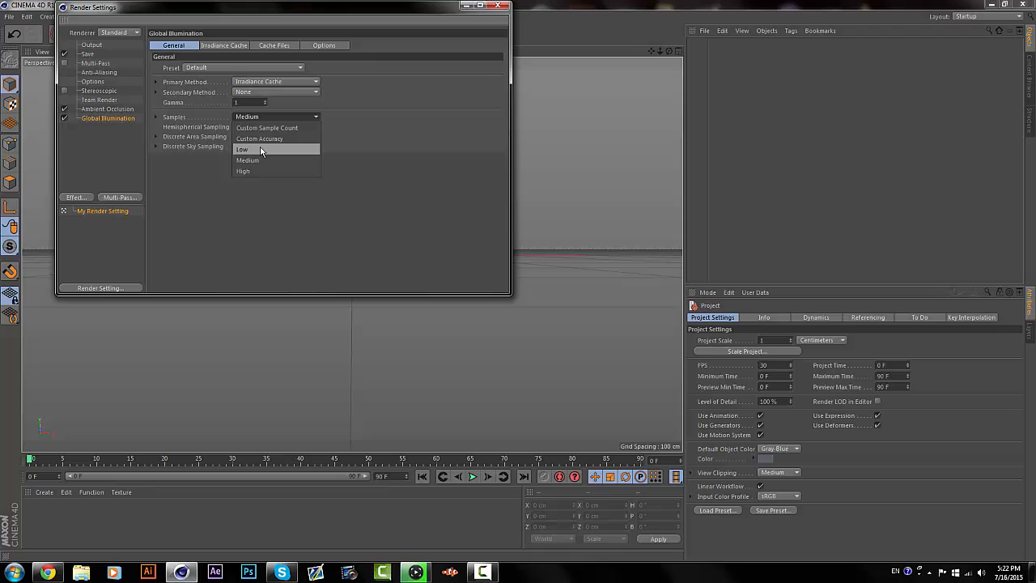
click(261, 150)
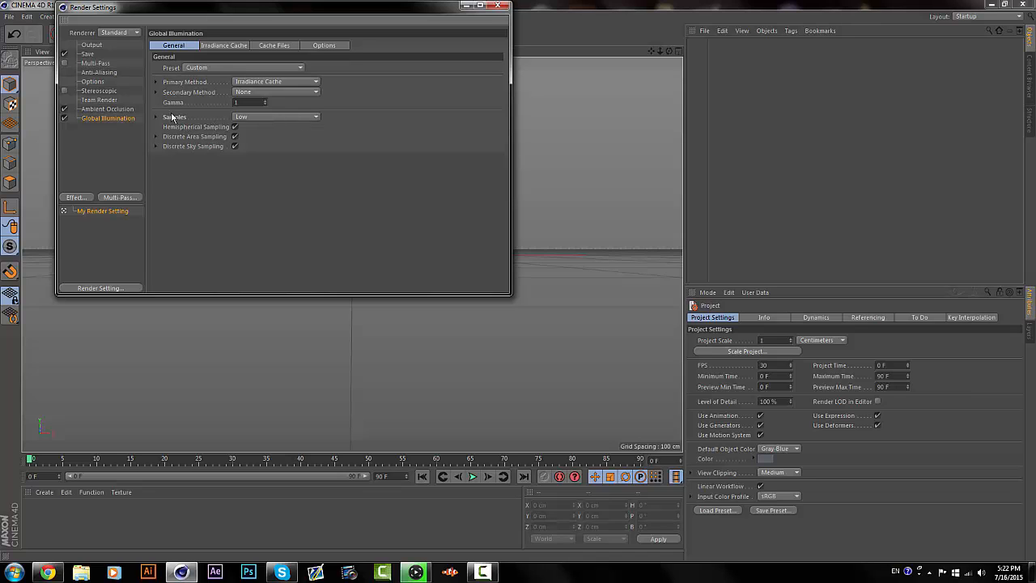
- Review the Global Illumination effect's General, Irradiance Cache and Cache Files settings, including the record density options
click(223, 46)
click(195, 45)
click(235, 45)
click(272, 46)
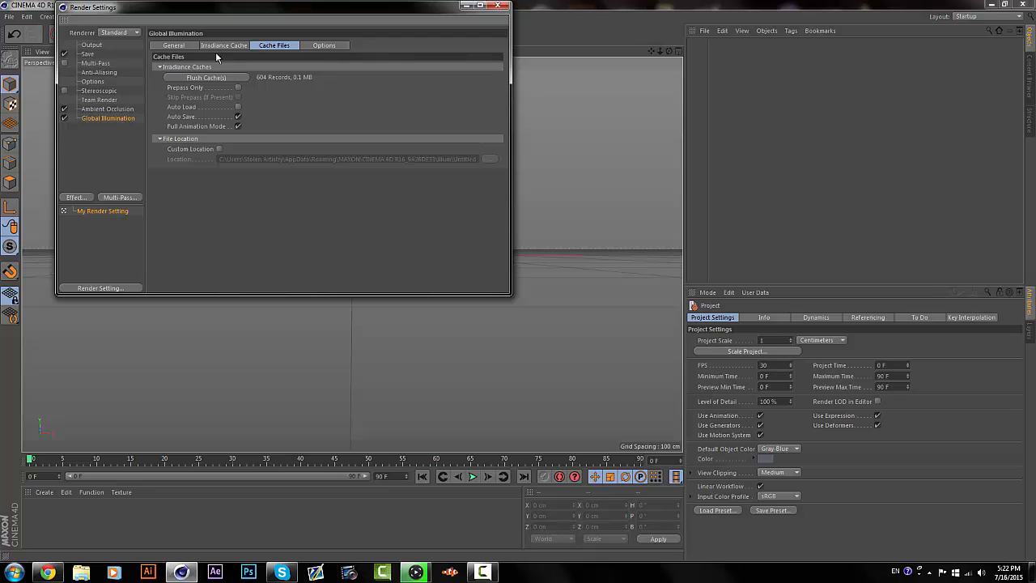
click(188, 47)
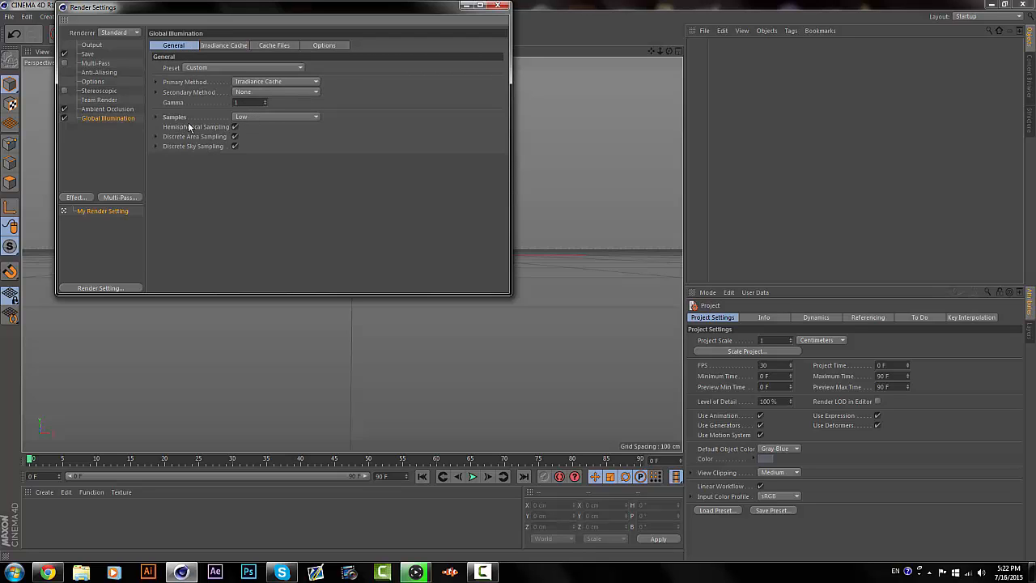
click(233, 46)
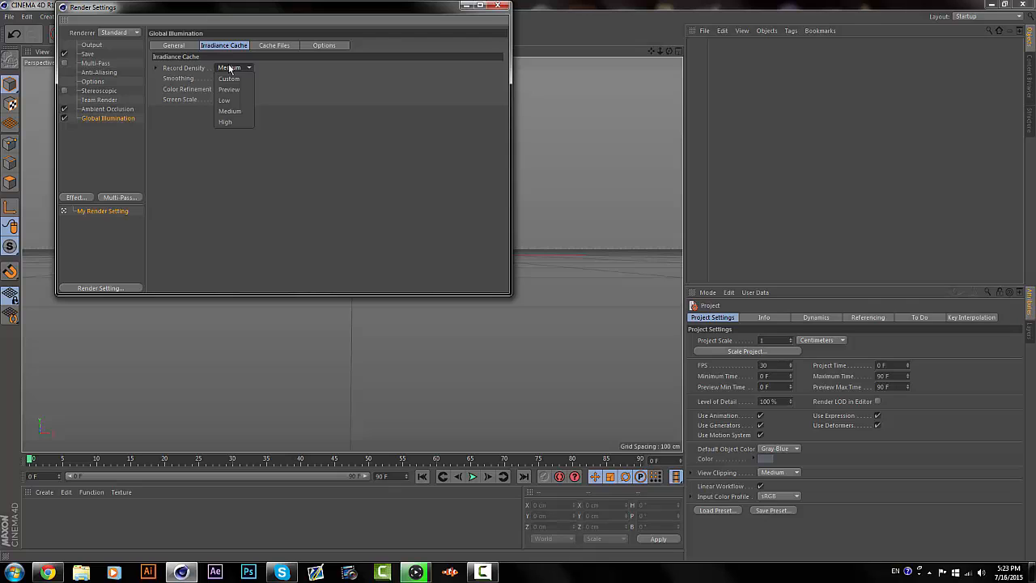
click(80, 172)
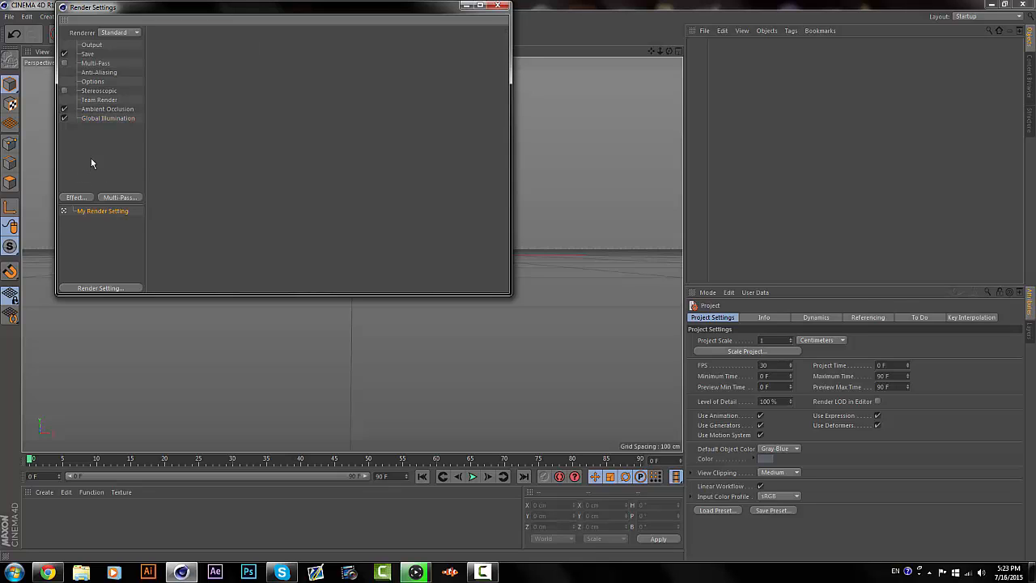
- Add the Depth of Field effect to the render settings
click(83, 197)
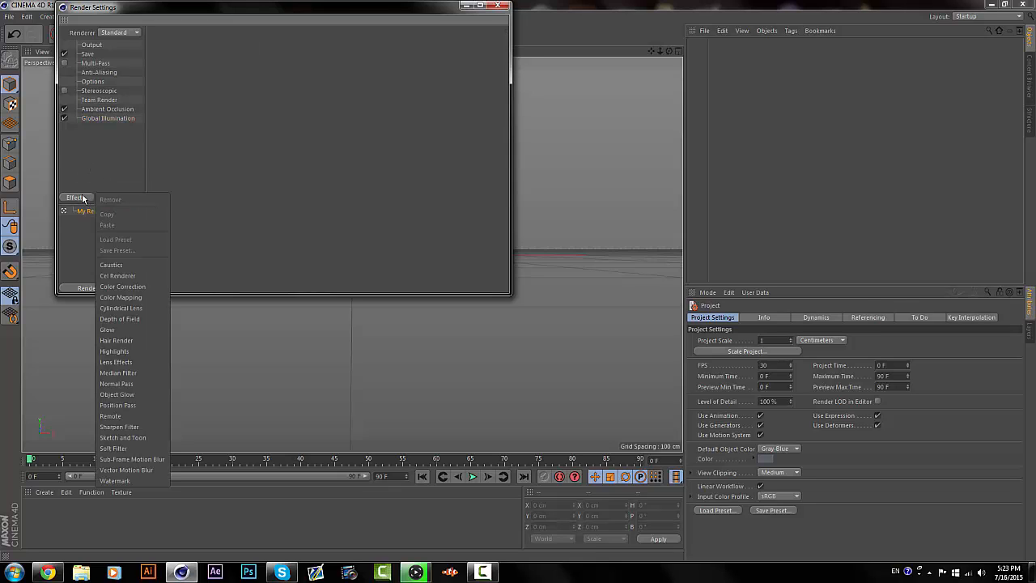
click(137, 321)
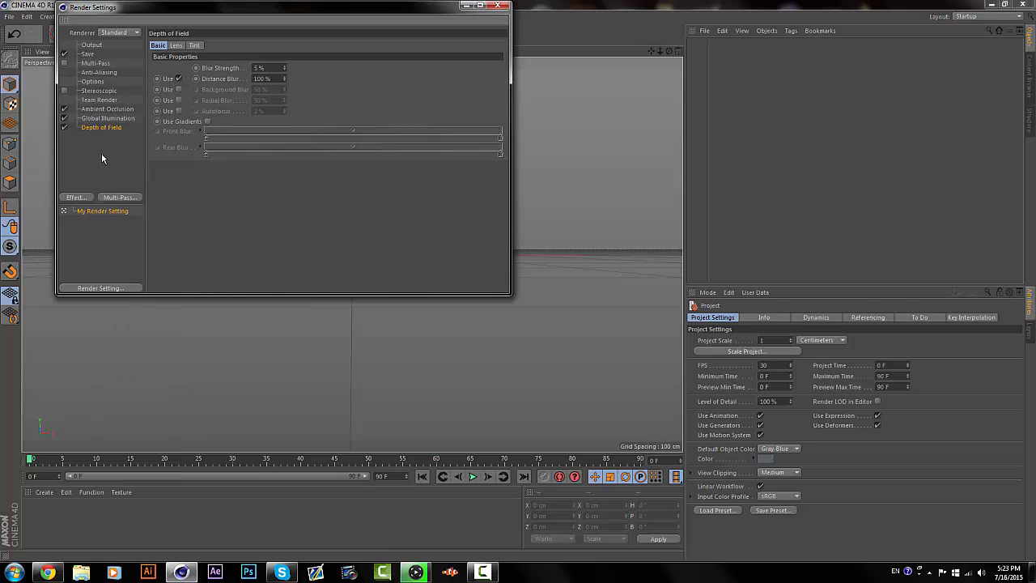
click(82, 182)
- Add the Sharpen Filter effect to the render settings and set its strength to 1%
click(75, 199)
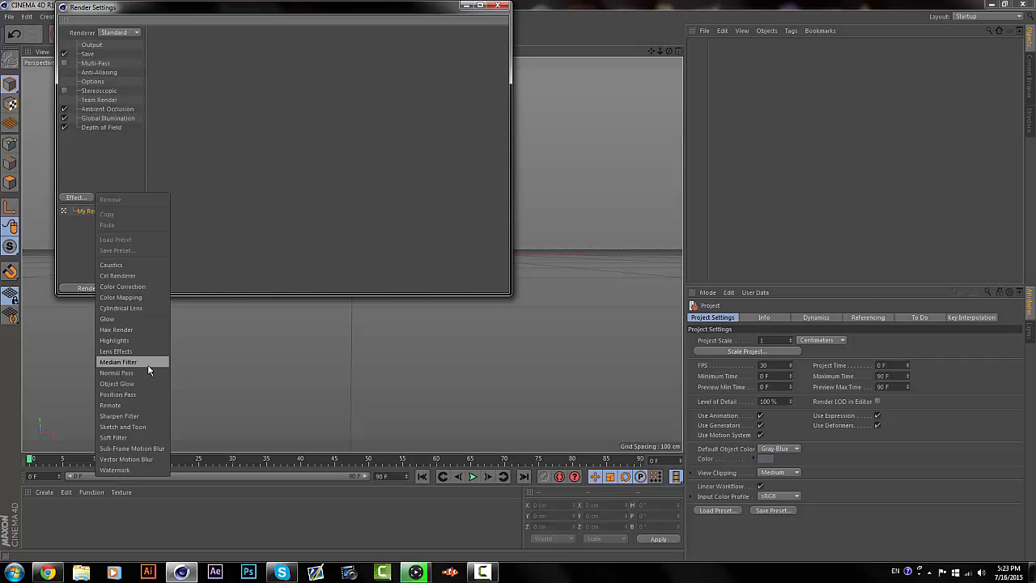
click(138, 416)
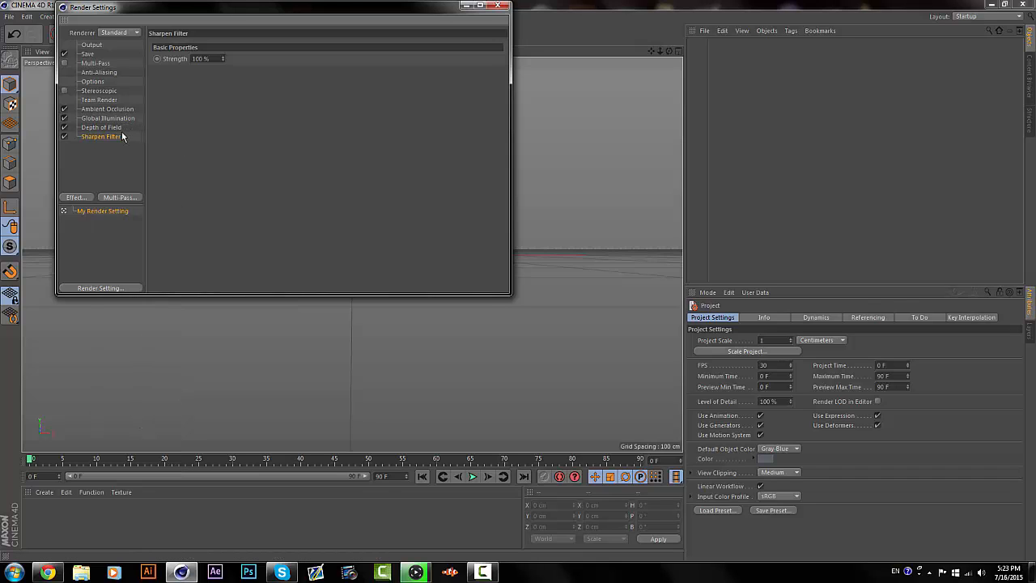
double_click(208, 59)
text(1)
click(115, 149)
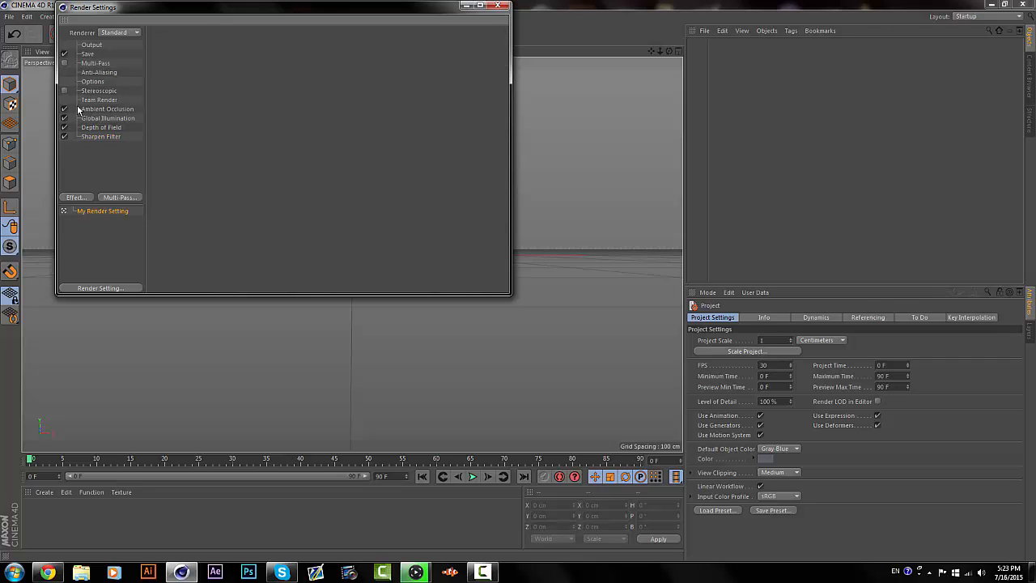
click(127, 34)
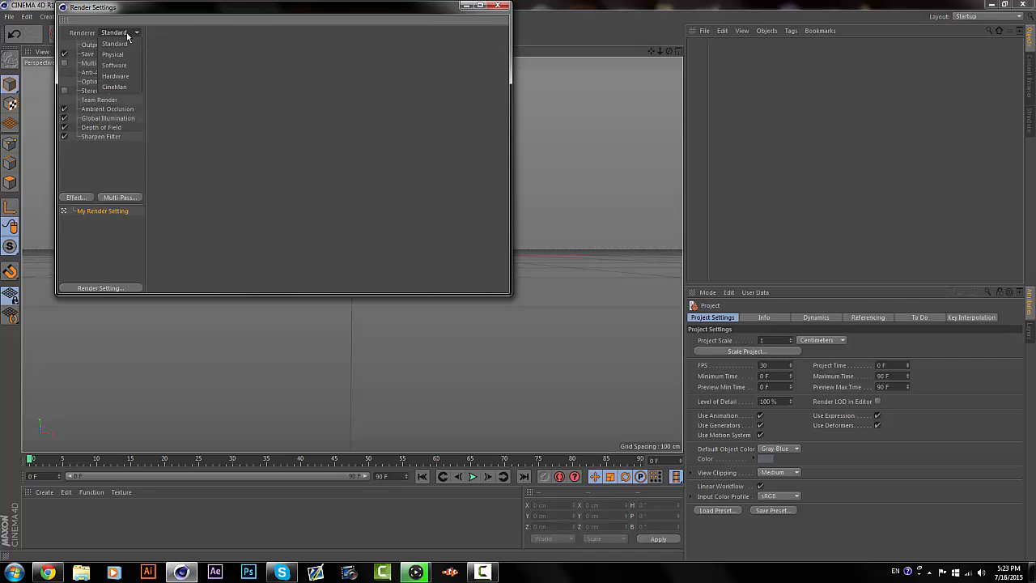
click(113, 115)
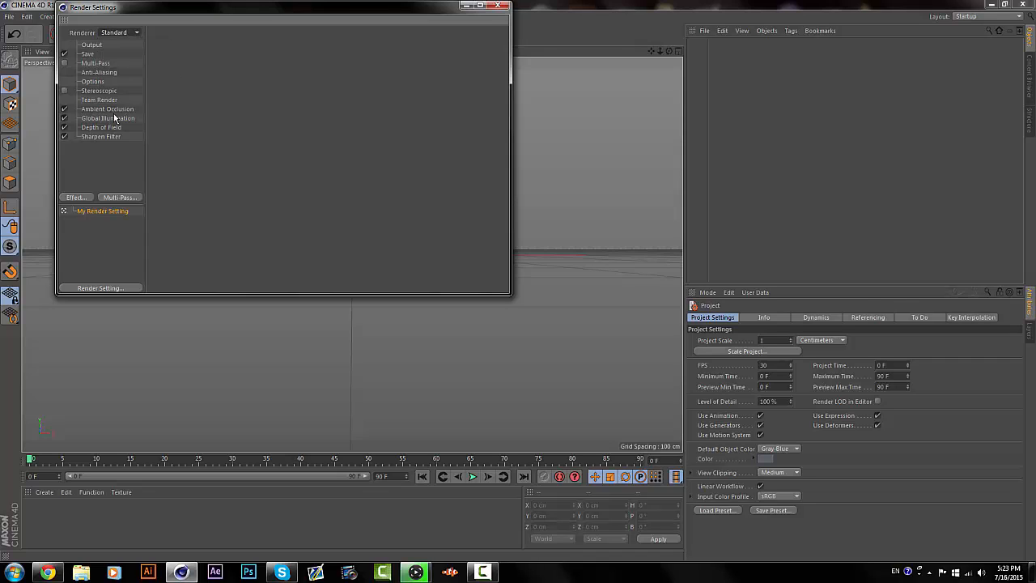
click(62, 19)
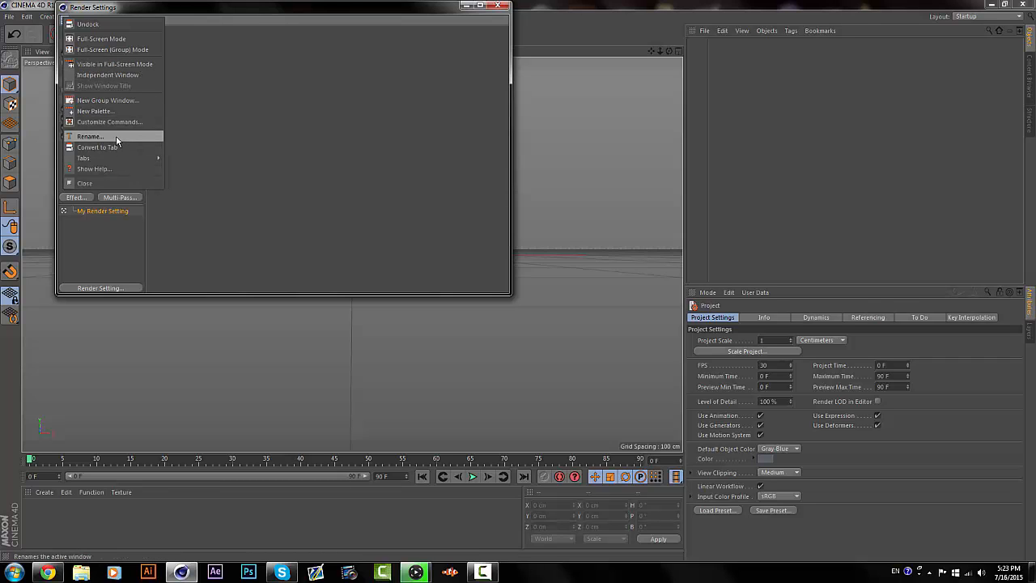
click(228, 139)
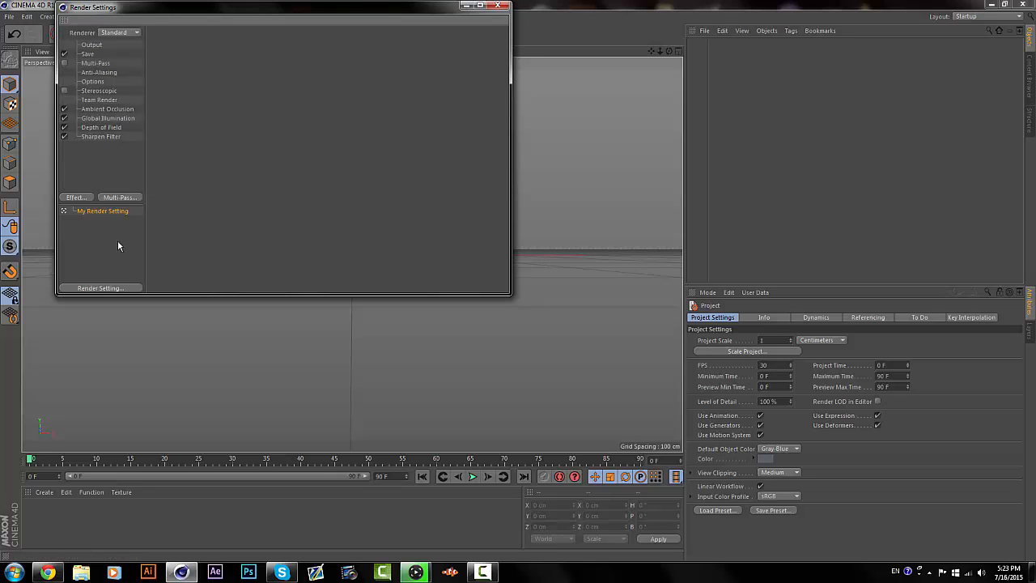
- Close the render settings and create a new material
click(501, 7)
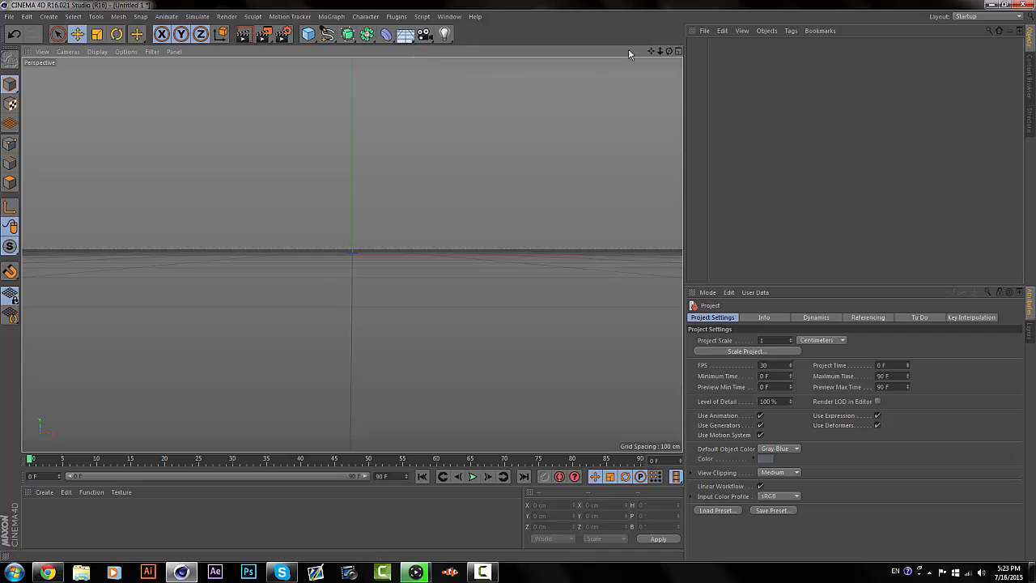
mouse_move(669, 51)
mouse_down()
mouse_move(670, 41)
mouse_move(668, 52)
mouse_up()
double_click(120, 521)
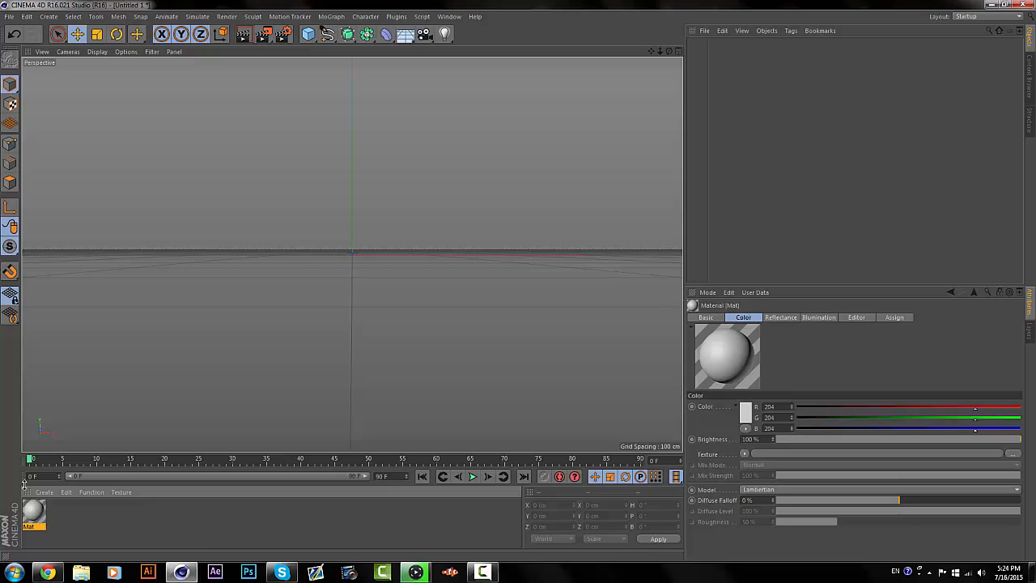
- Set the new material's color to pure white, RGB 255, 255, 255
double_click(36, 524)
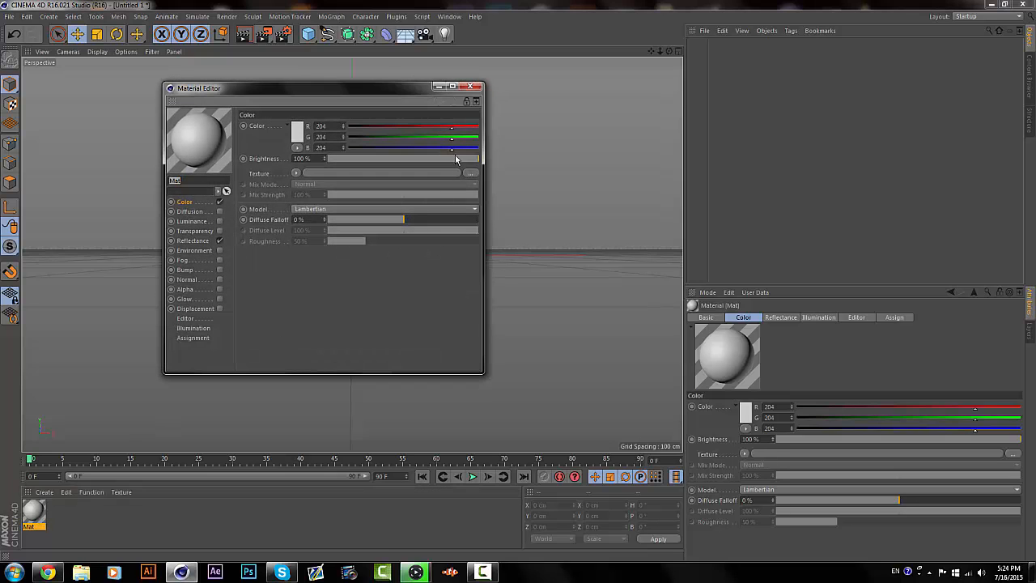
drag(461, 149, 518, 153)
drag(456, 139, 540, 138)
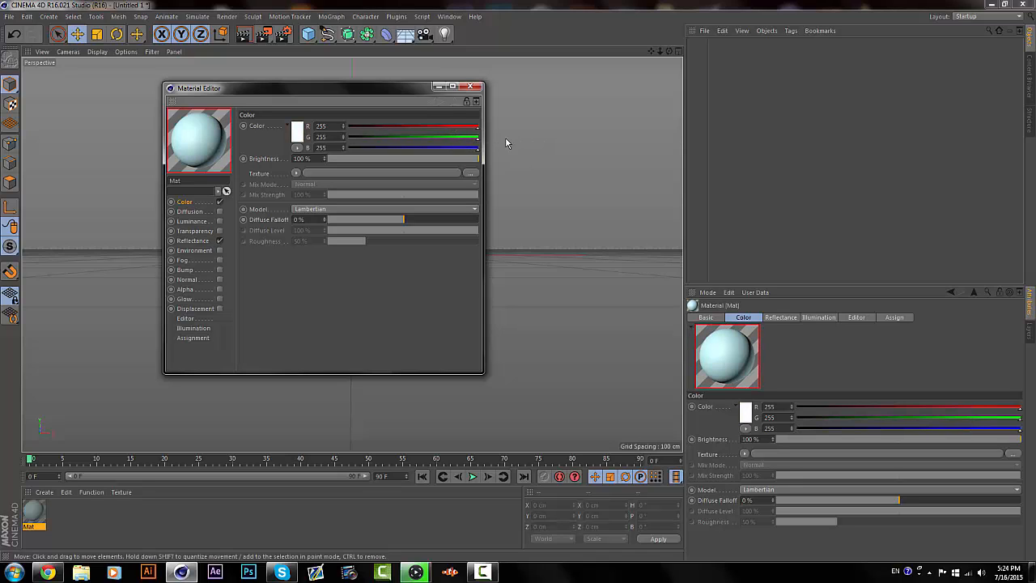
click(300, 133)
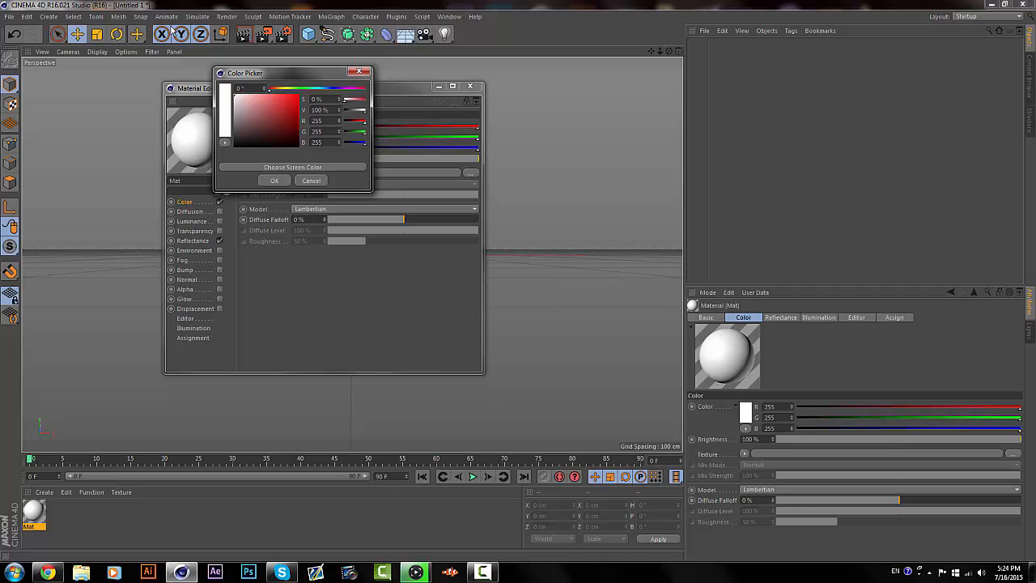
click(274, 181)
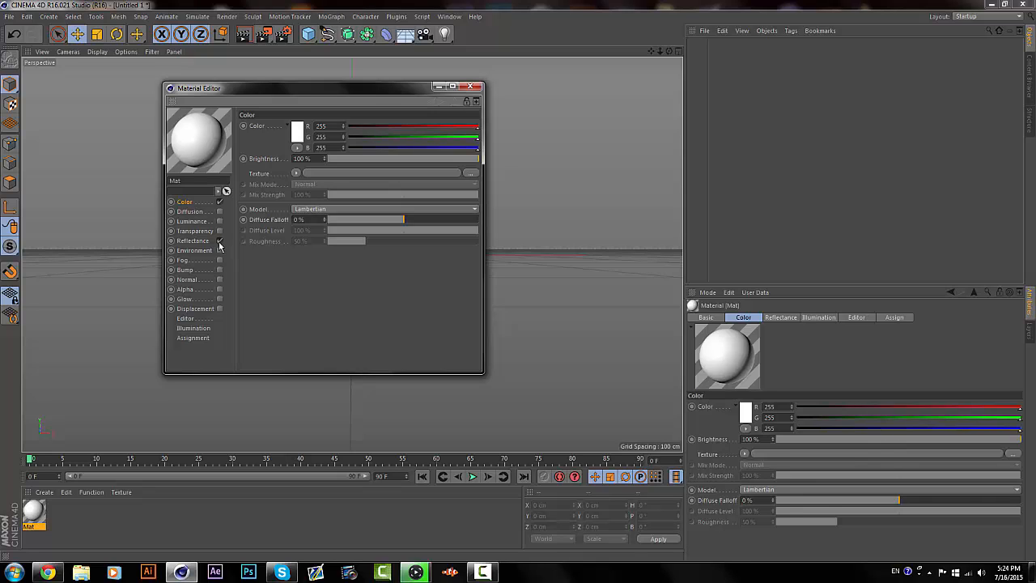
- Disable the white material's Reflectance channel and enable its Luminance channel
click(219, 241)
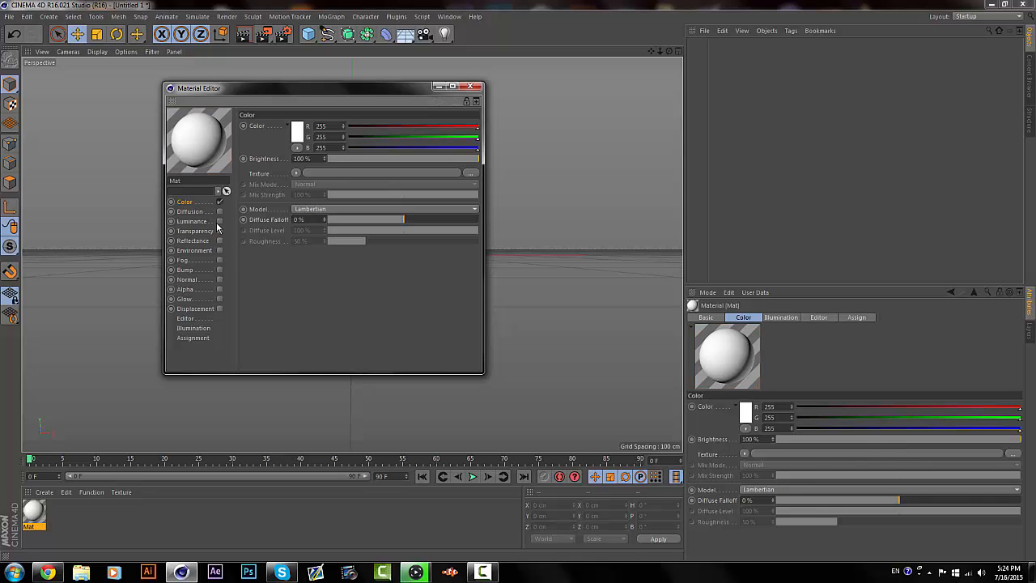
click(220, 221)
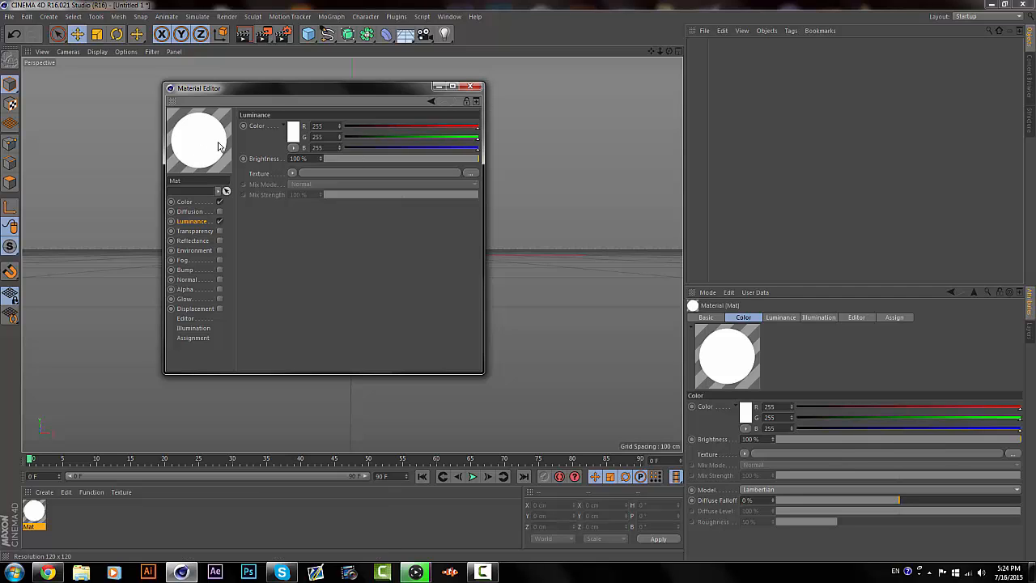
click(471, 87)
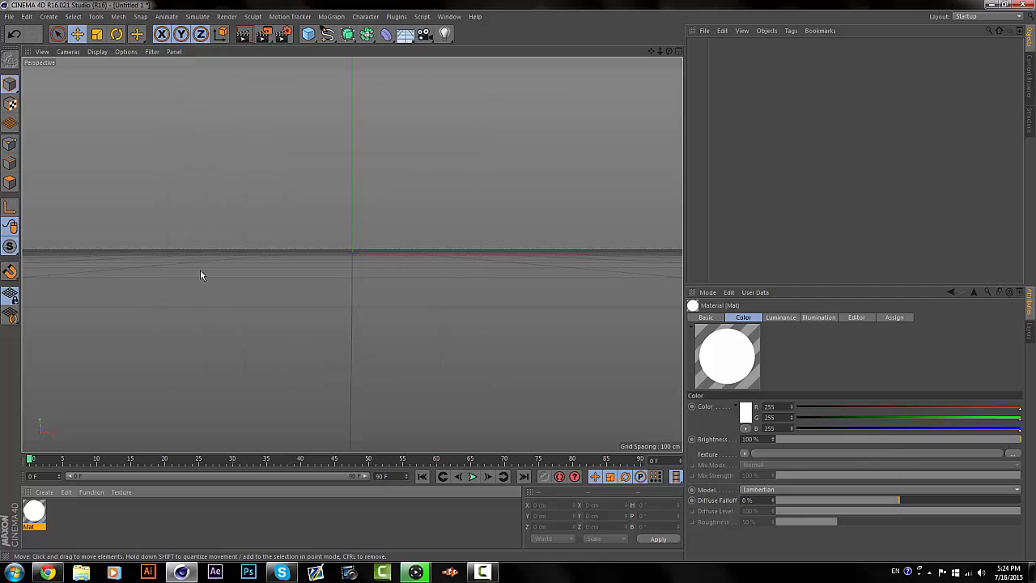
click(187, 522)
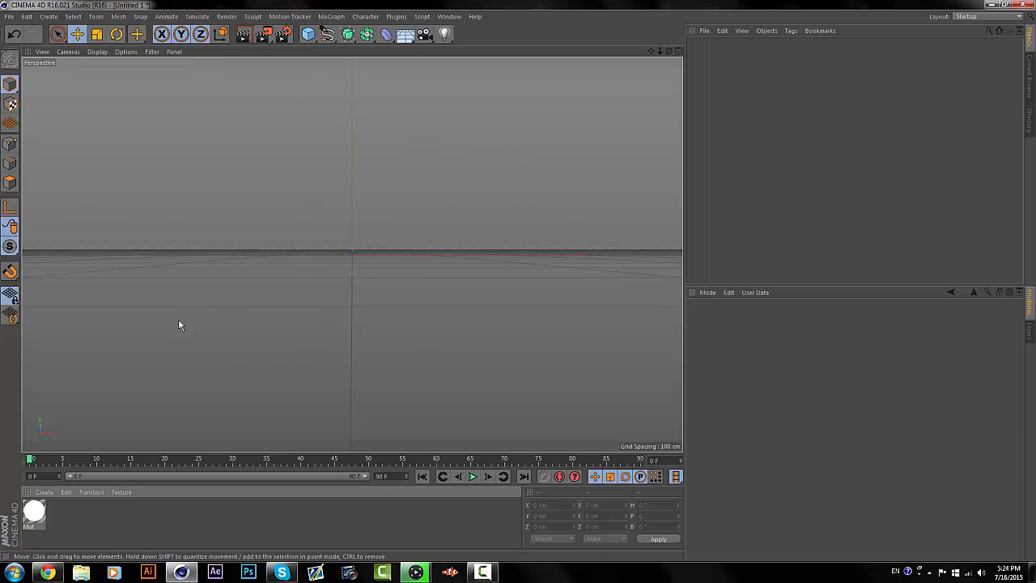
- Add a MoText object and move it to about X -191 cm, Y -40 cm, roughly centering it in the view
click(290, 16)
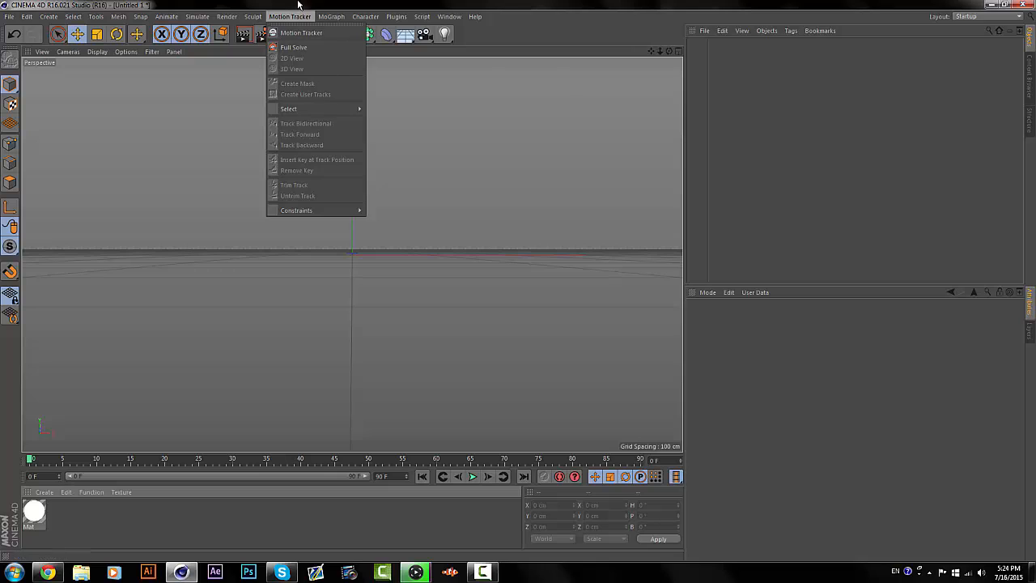
mouse_move(334, 18)
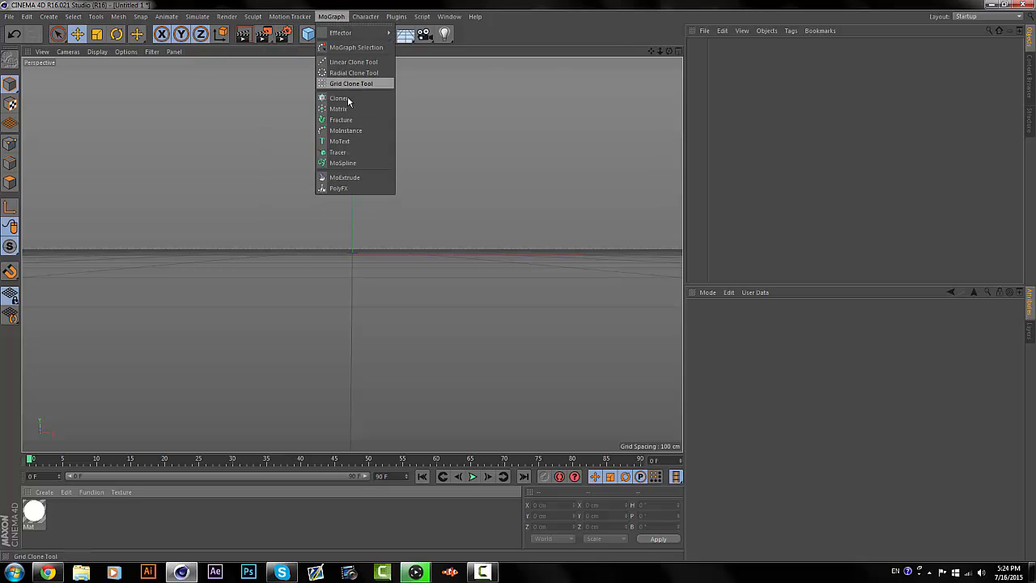
click(360, 141)
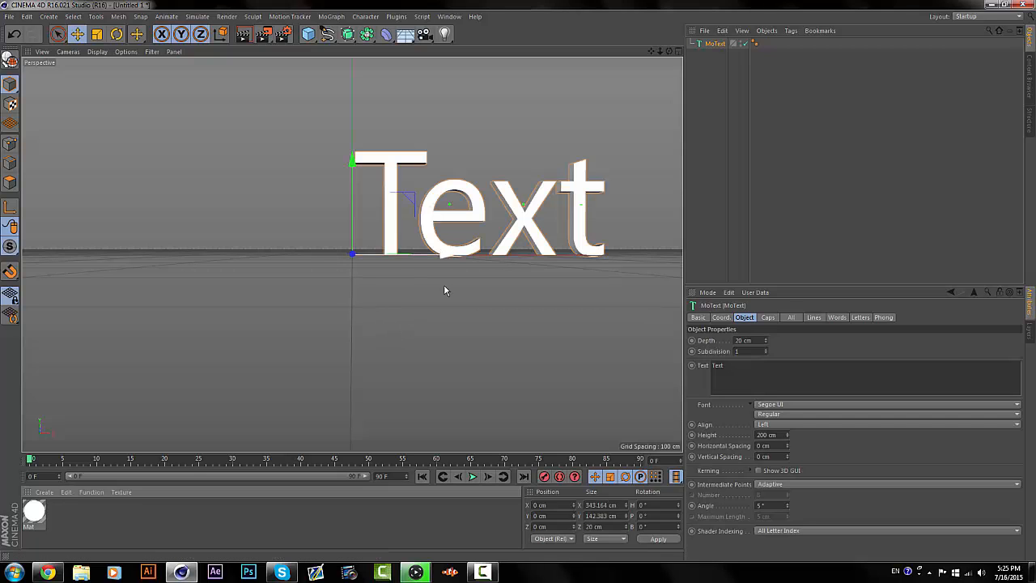
drag(372, 304, 313, 323)
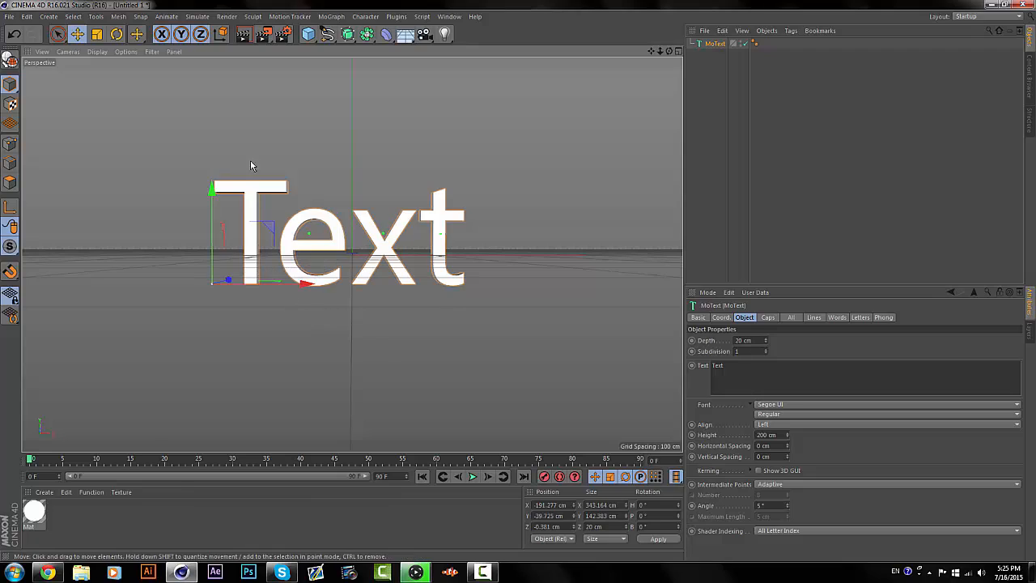
- Render a preview of the unlit text in the viewport and dismiss it
click(243, 35)
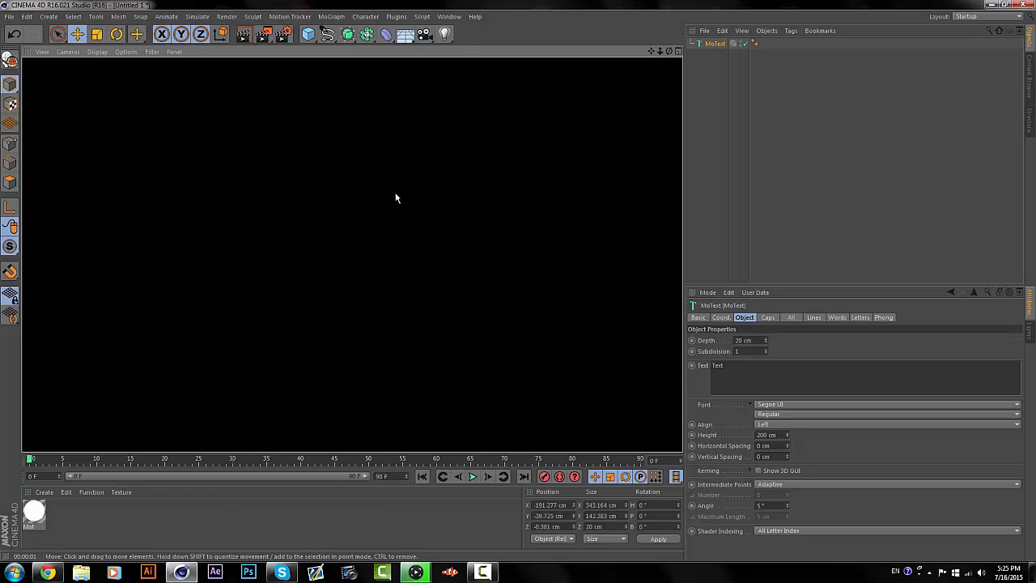
click(417, 176)
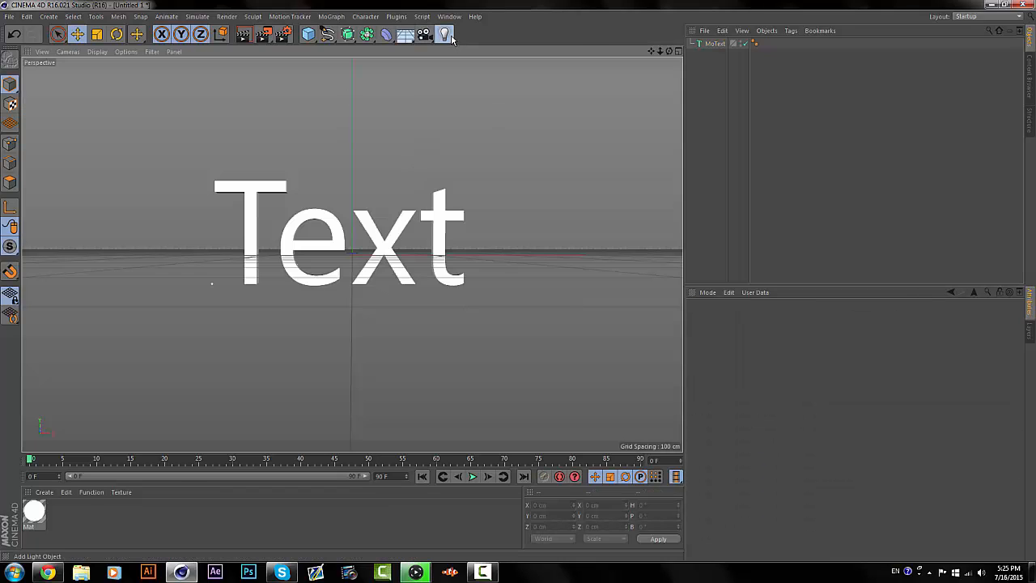
- Add an area light and move it along the X axis to about 313 cm, beside the text
drag(444, 34, 539, 72)
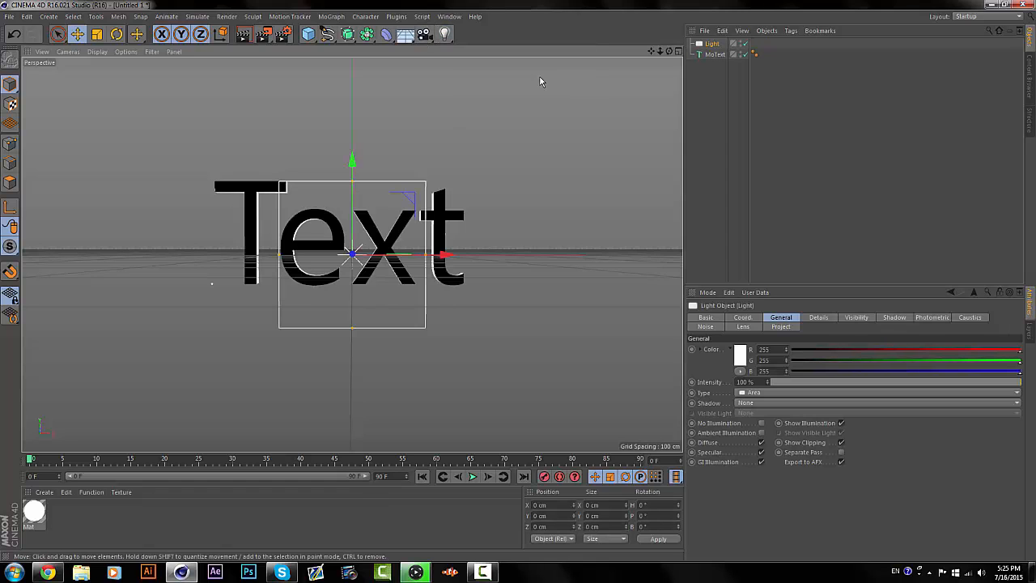
drag(652, 182, 679, 183)
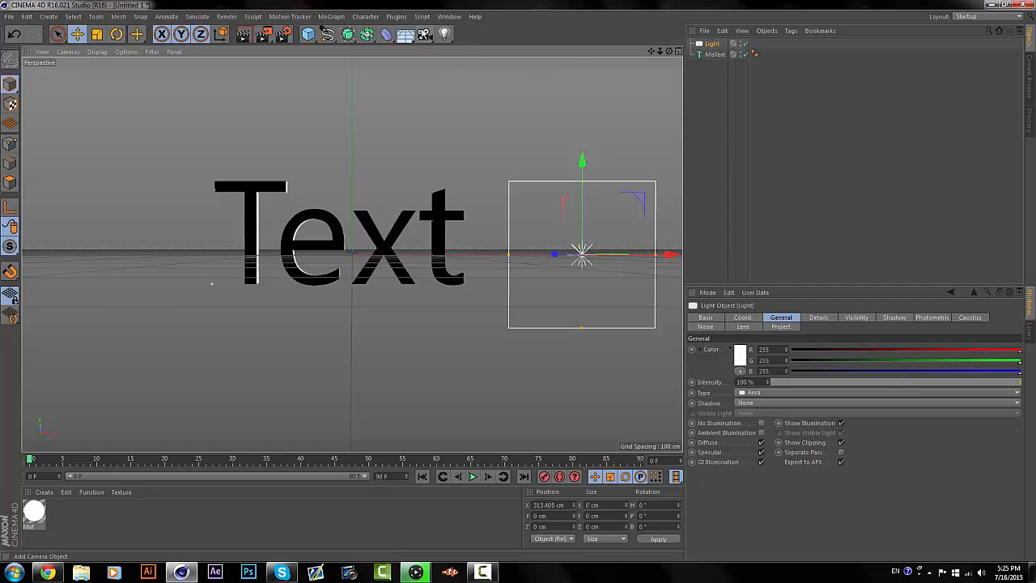
- Add a camera to the scene, look through it, and switch back to the default view
drag(424, 33, 444, 48)
click(744, 44)
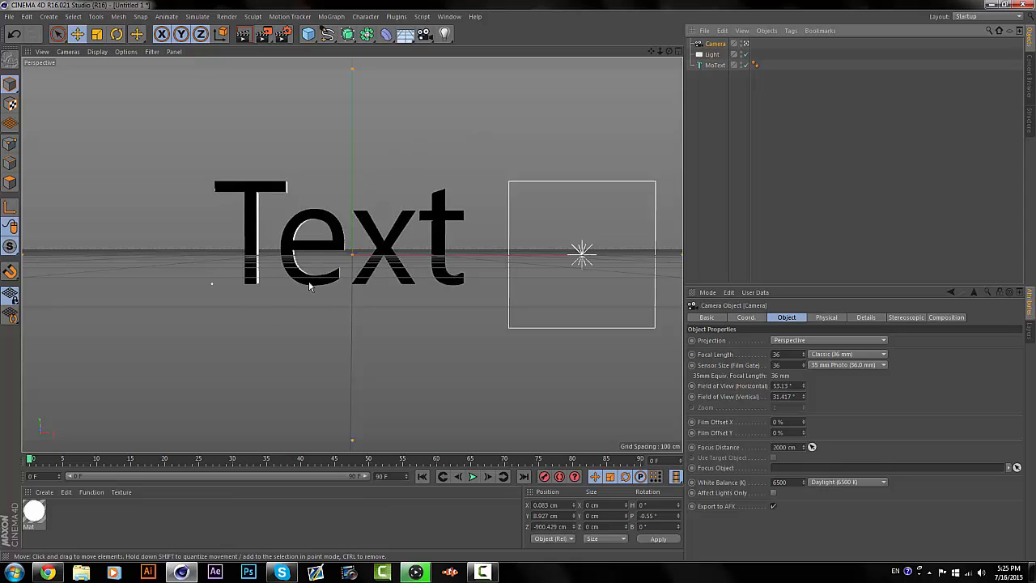
click(746, 45)
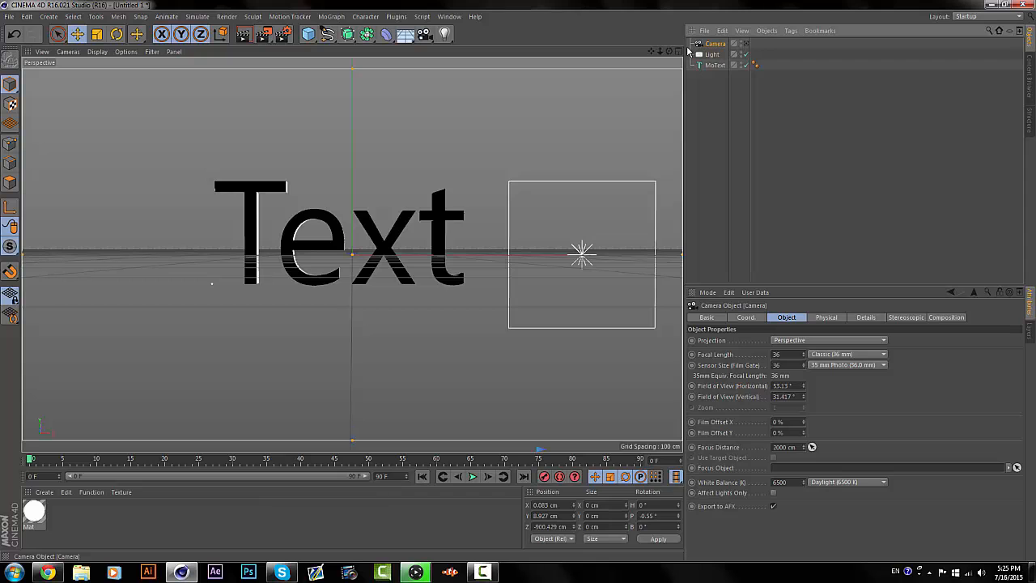
- Rotate the area light to a heading of -90° so it turns sideways beside the text
drag(670, 52, 767, 65)
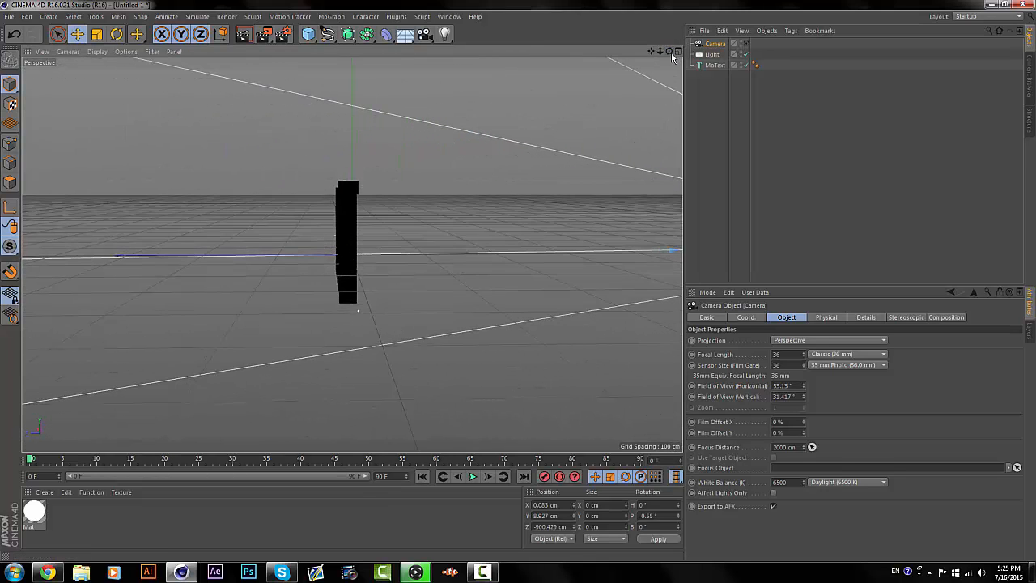
click(716, 54)
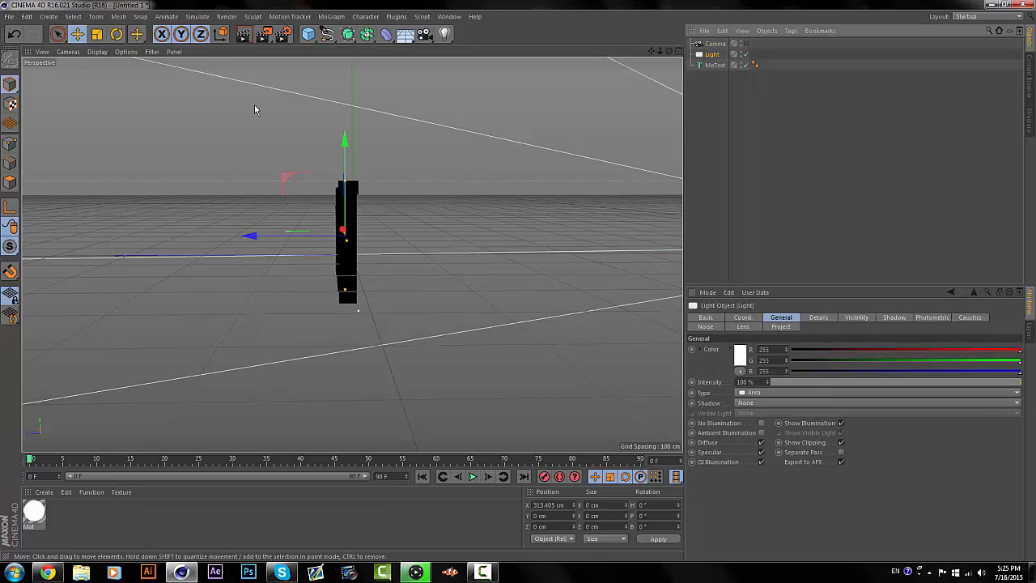
click(117, 33)
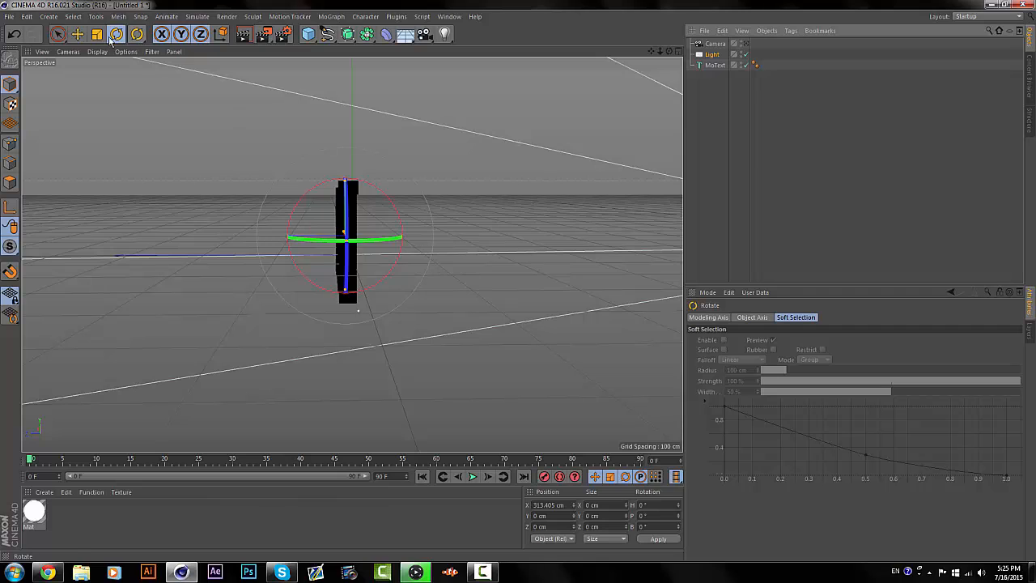
drag(336, 243, 213, 224)
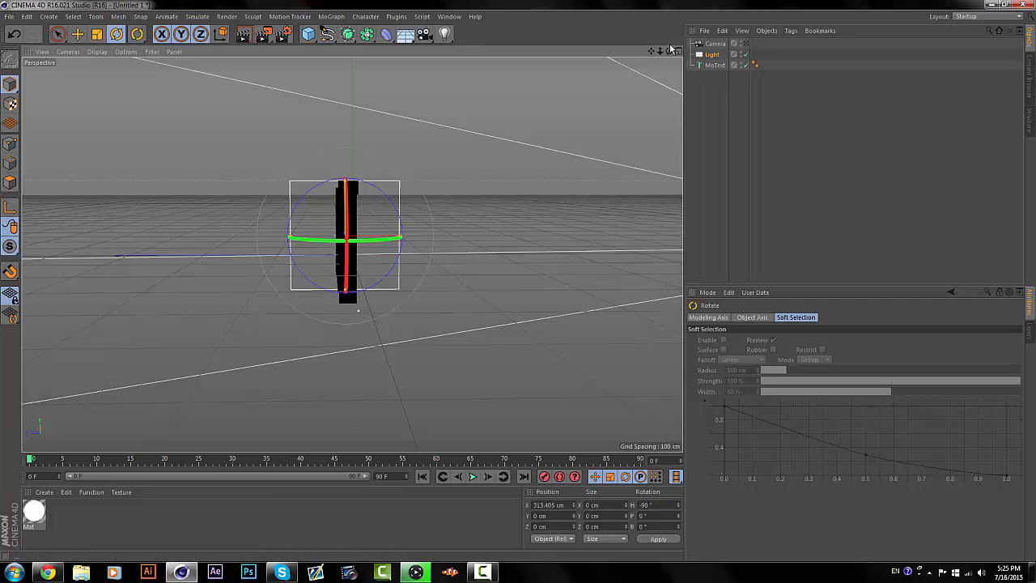
- Move the area light up and out to about X 567 cm, Y 103 cm, Z -184 cm
drag(670, 52, 663, 56)
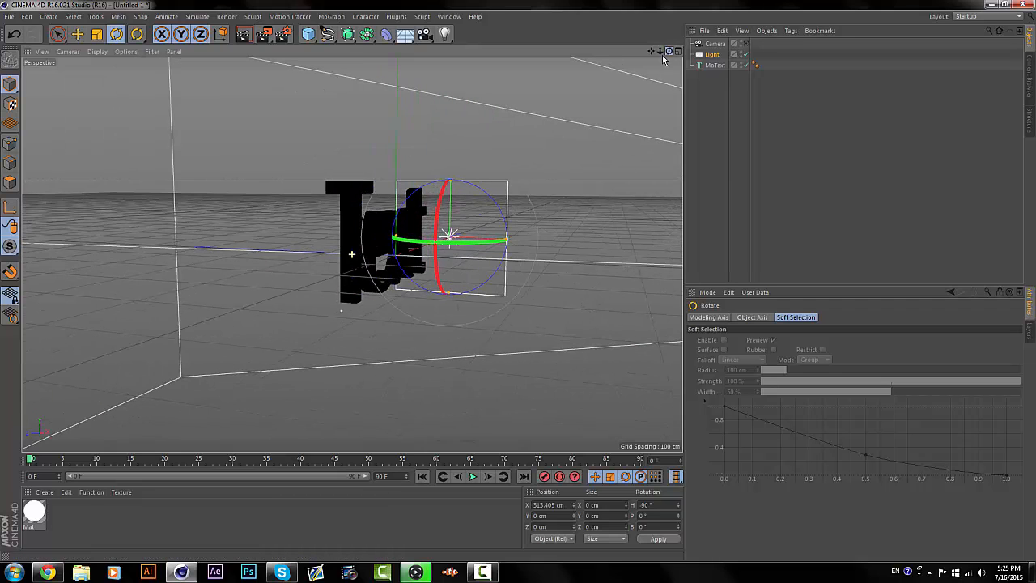
click(77, 33)
drag(491, 240, 567, 152)
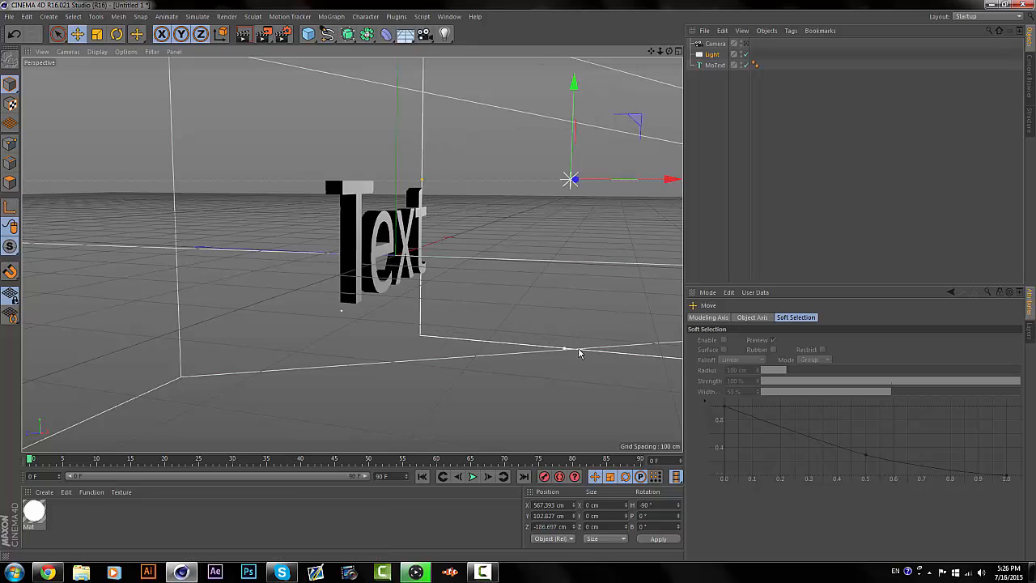
drag(669, 180, 659, 185)
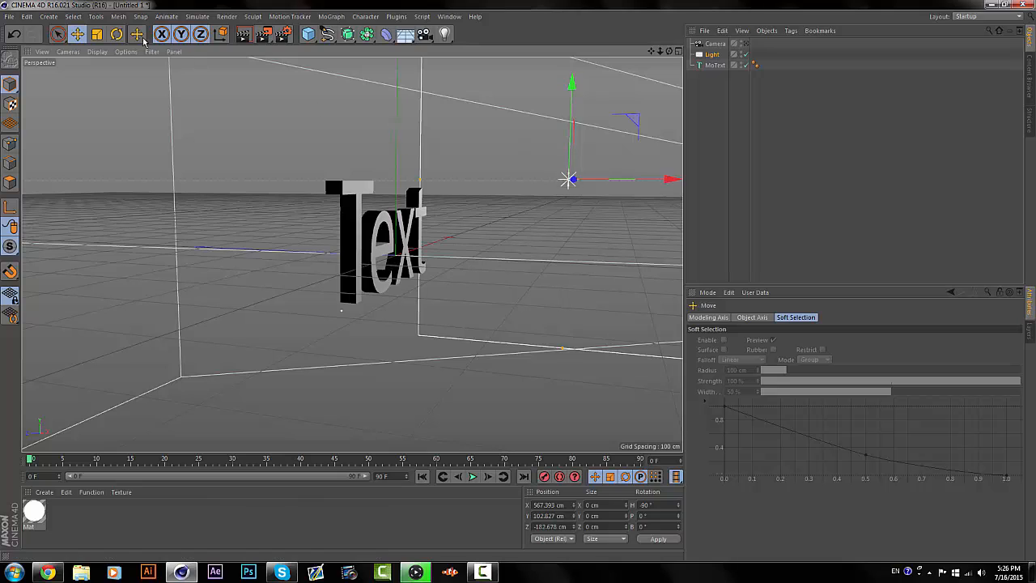
- Angle the light to about H -102.6°, P 4.9°, B -1.5° and move it to about X 321 cm, Y 86 cm, Z -235 cm
click(116, 33)
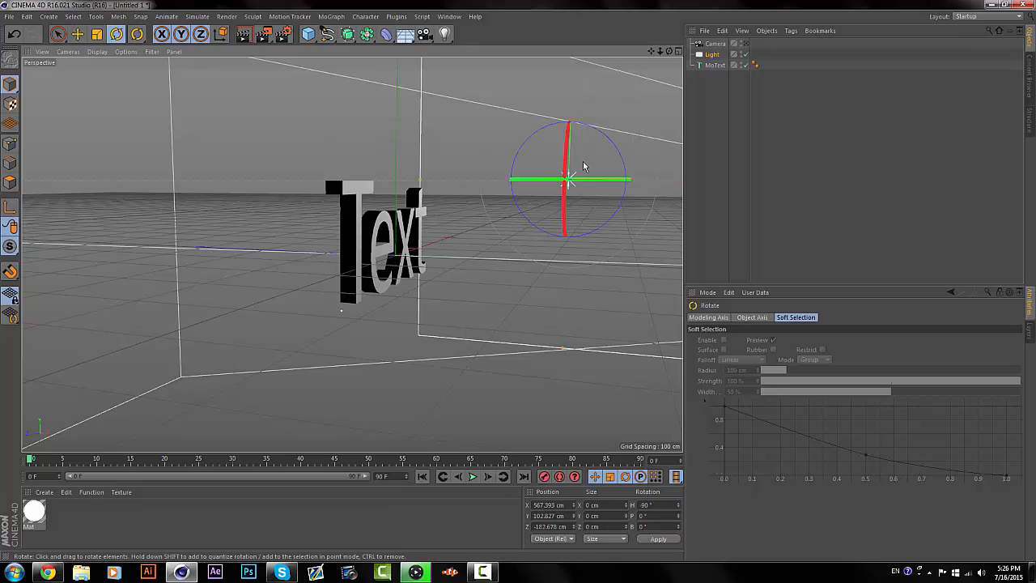
drag(590, 162, 567, 169)
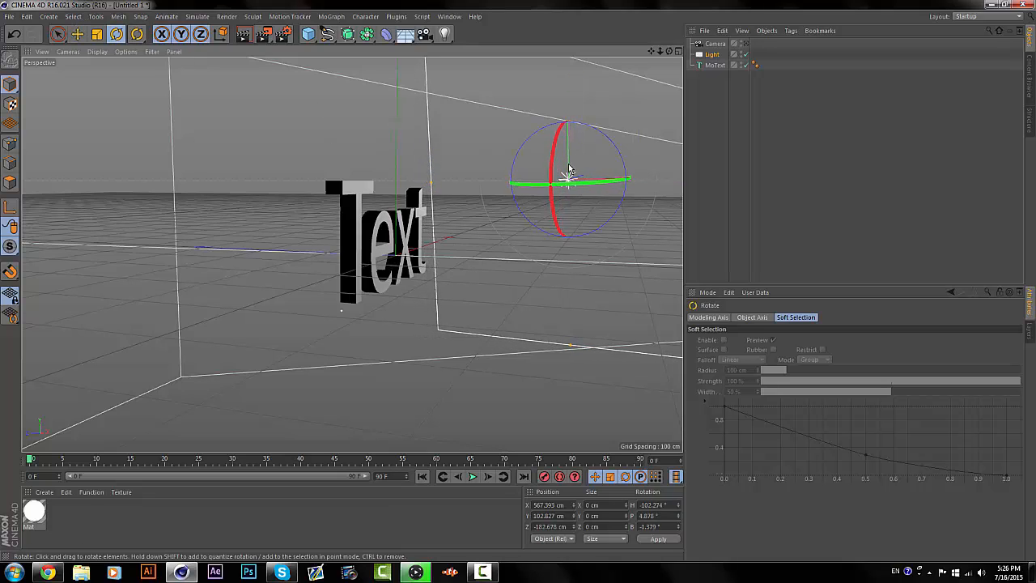
mouse_move(669, 51)
mouse_down()
mouse_move(583, 54)
mouse_move(761, 53)
mouse_move(658, 54)
mouse_move(680, 52)
mouse_up()
click(75, 38)
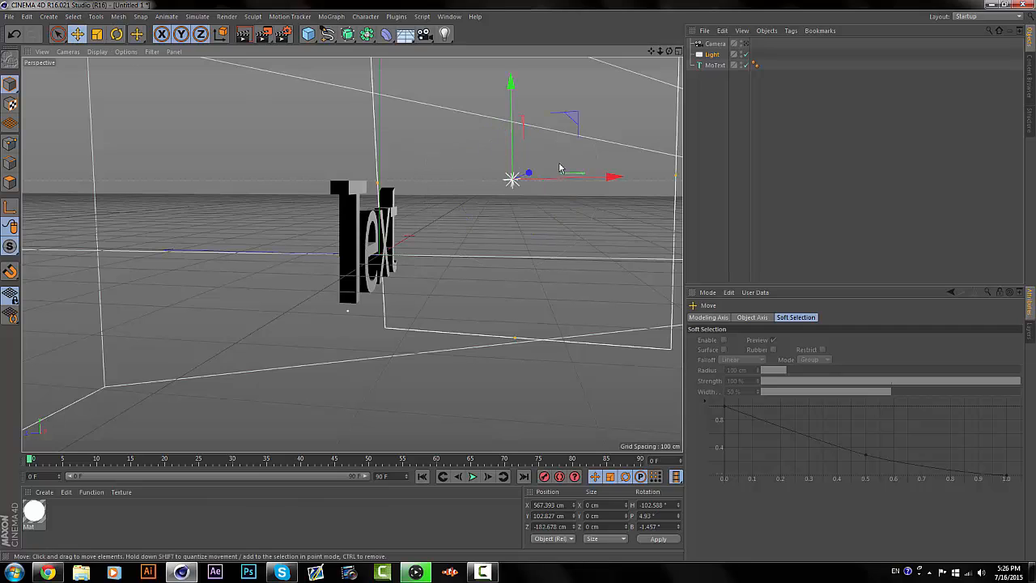
drag(613, 176, 666, 177)
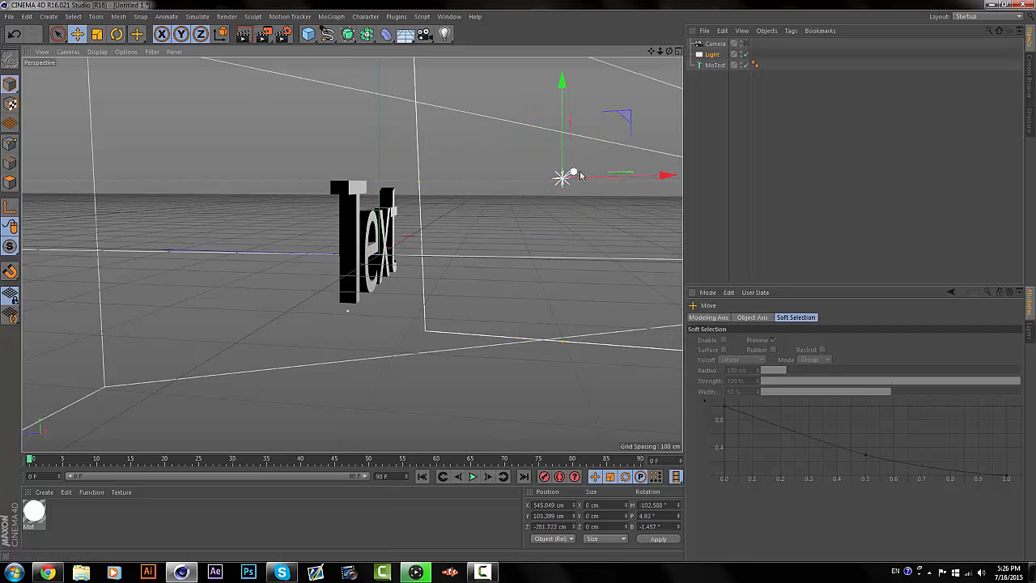
drag(592, 170, 578, 182)
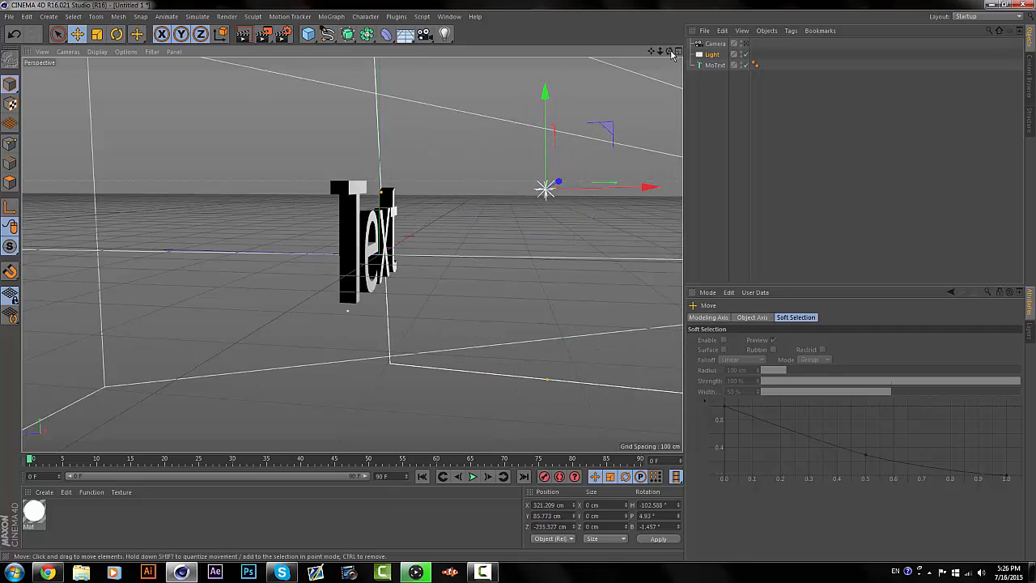
- Reorder the object list so the Light sits below the MoText, and clear the selection
drag(669, 51, 704, 67)
click(703, 91)
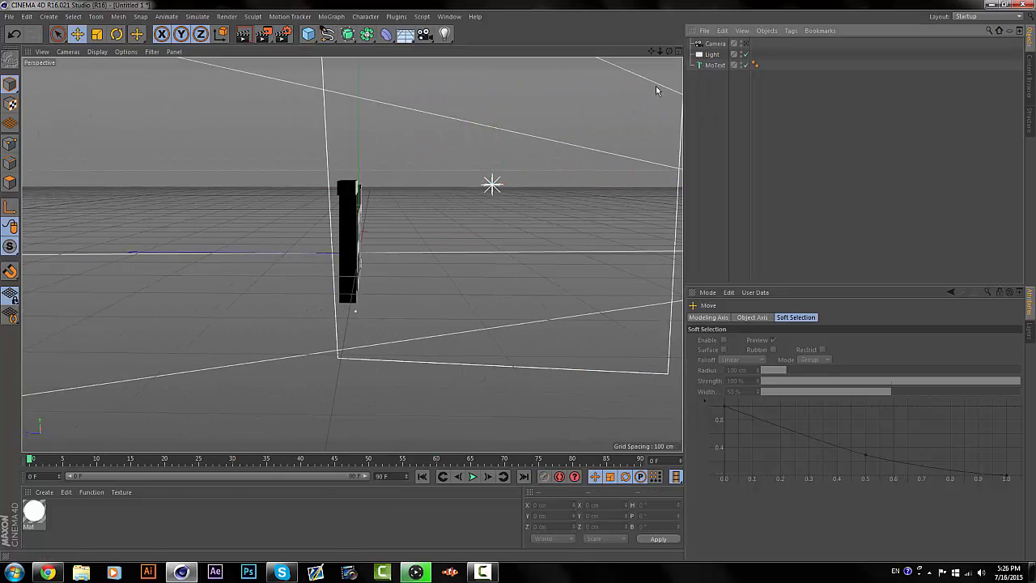
drag(707, 58, 709, 71)
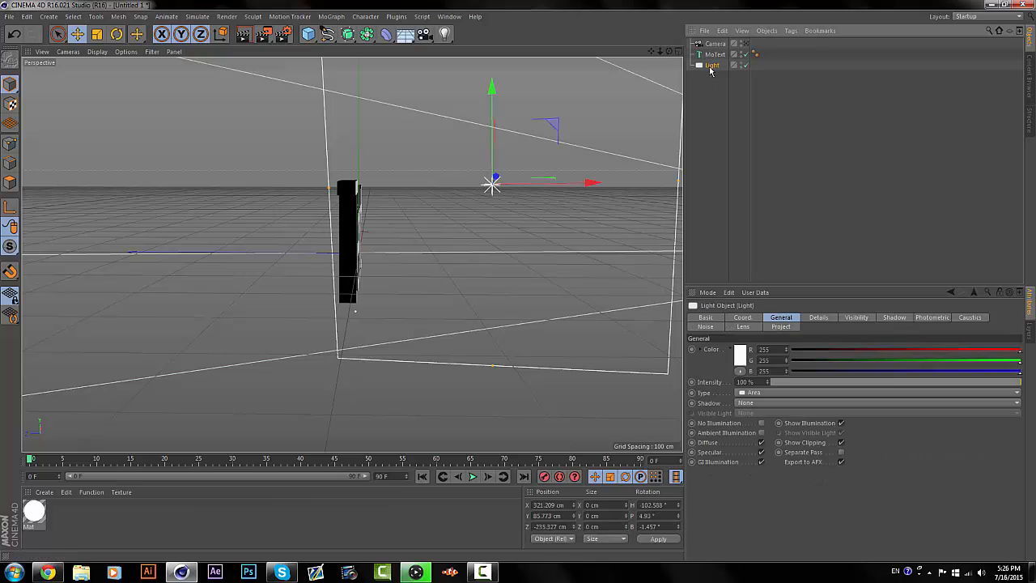
click(713, 83)
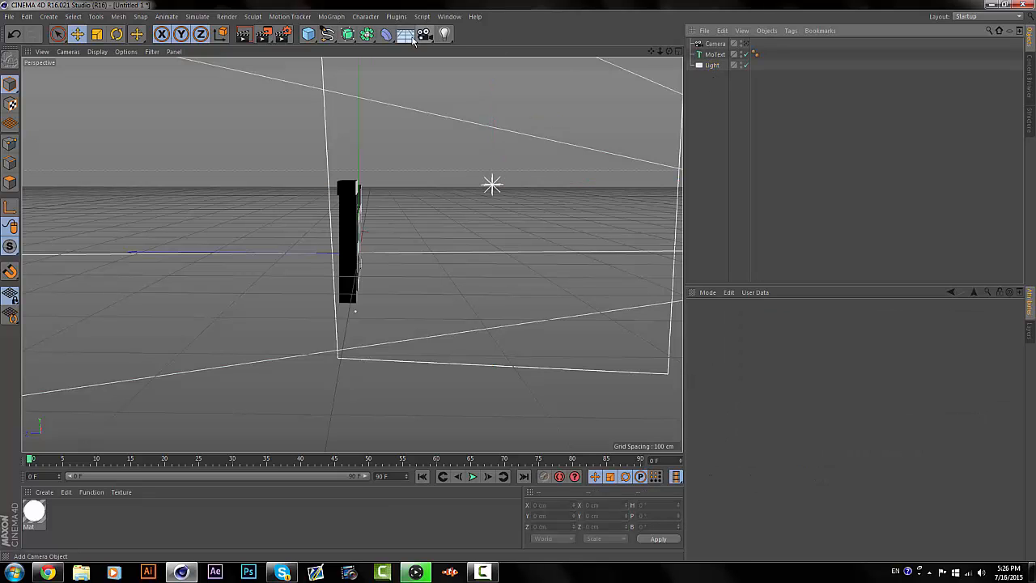
- Add a Plane primitive and move it to about X 487 cm, Y -1.5 cm, Z -222 cm, near the light
click(405, 35)
click(327, 34)
click(310, 34)
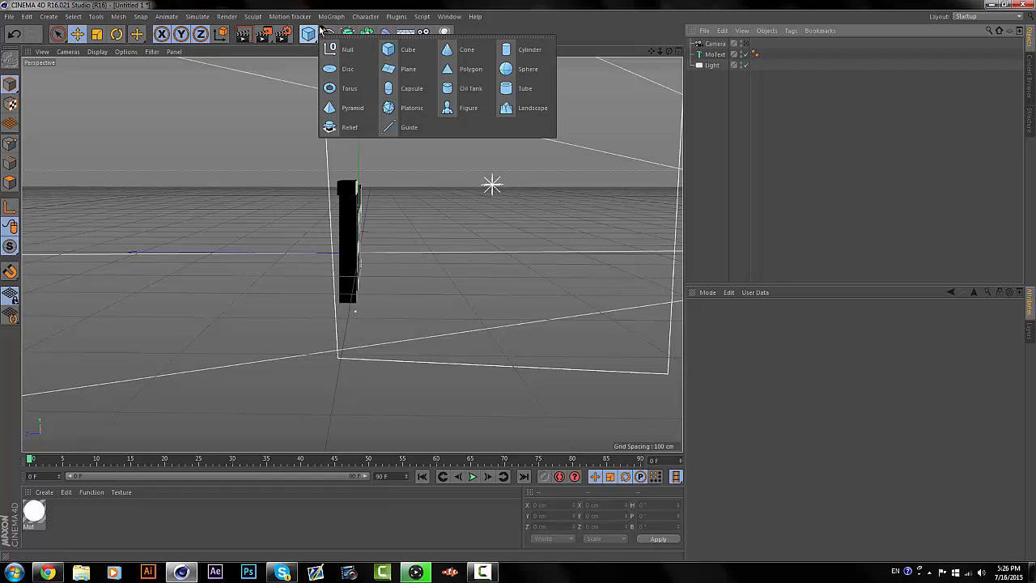
click(411, 70)
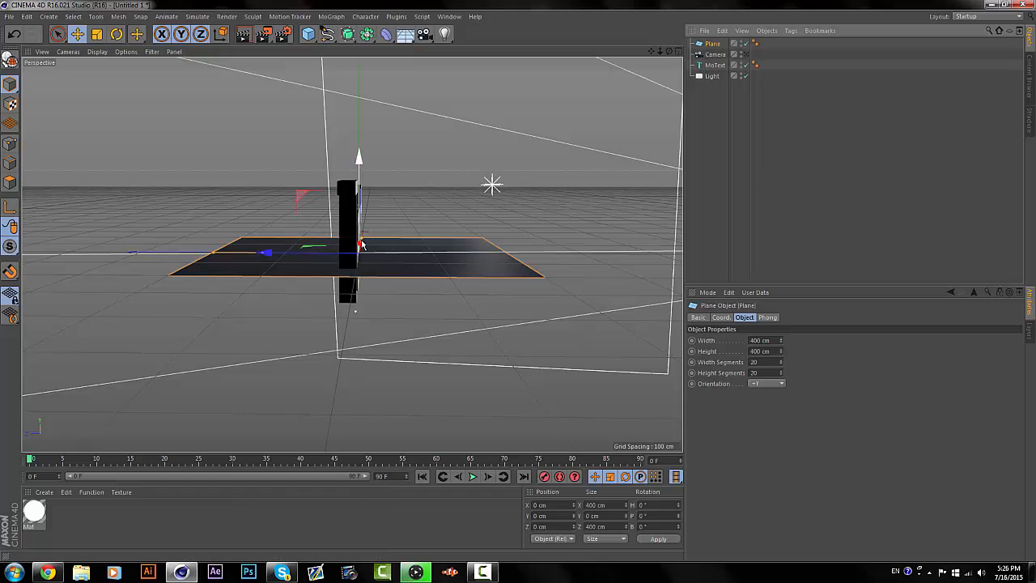
drag(361, 248, 464, 223)
- Rotate the plane upright to about H -12.3°, P -2°, B -90.8° so it roughly matches the light's angle
click(117, 34)
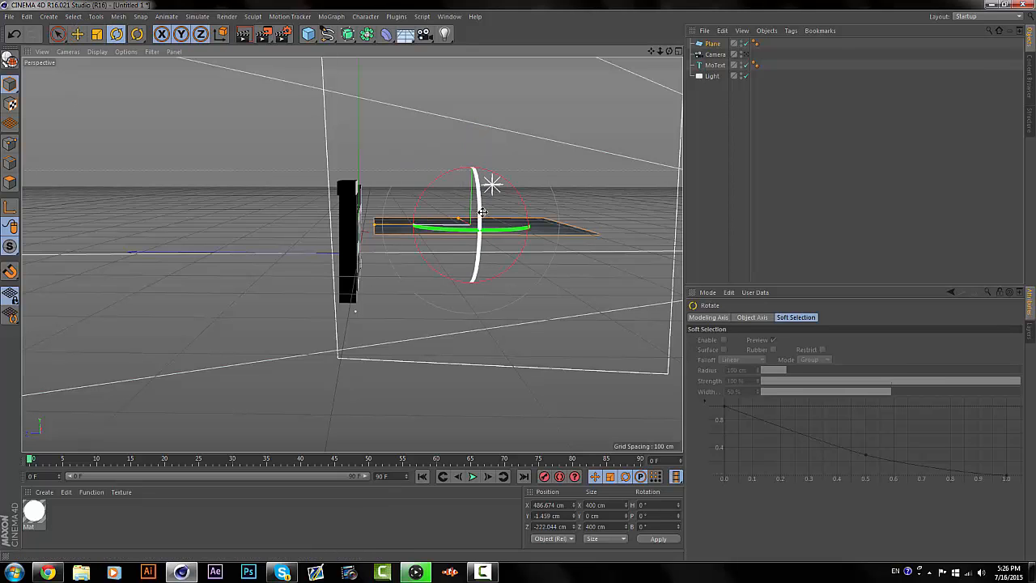
drag(474, 271, 475, 298)
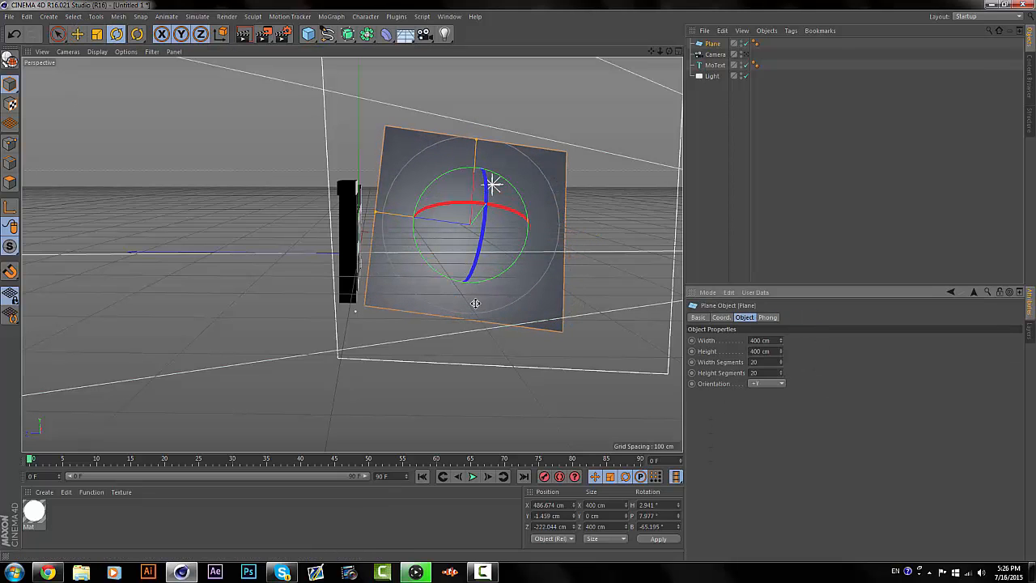
key(ctrl+z)
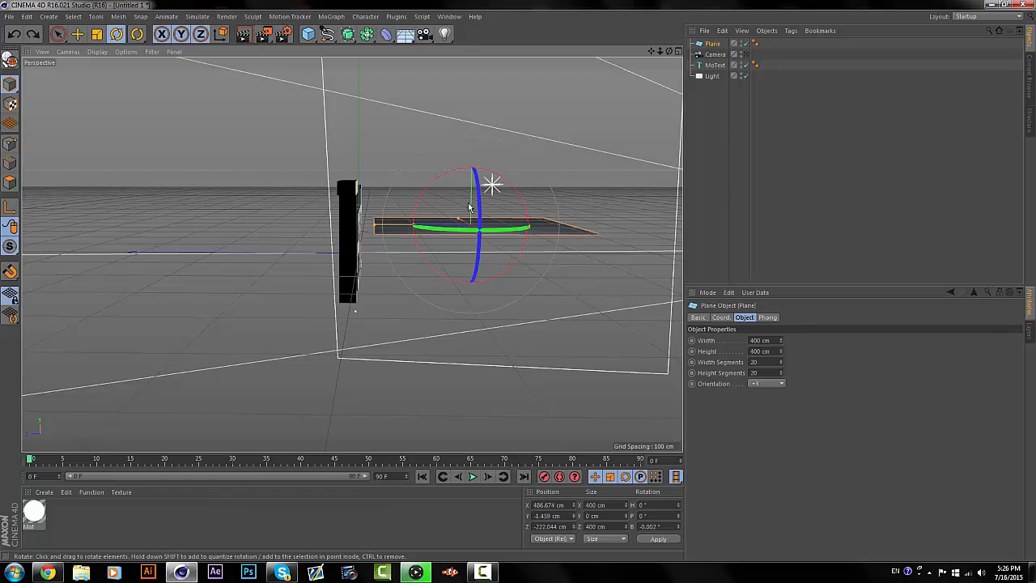
drag(479, 183, 475, 304)
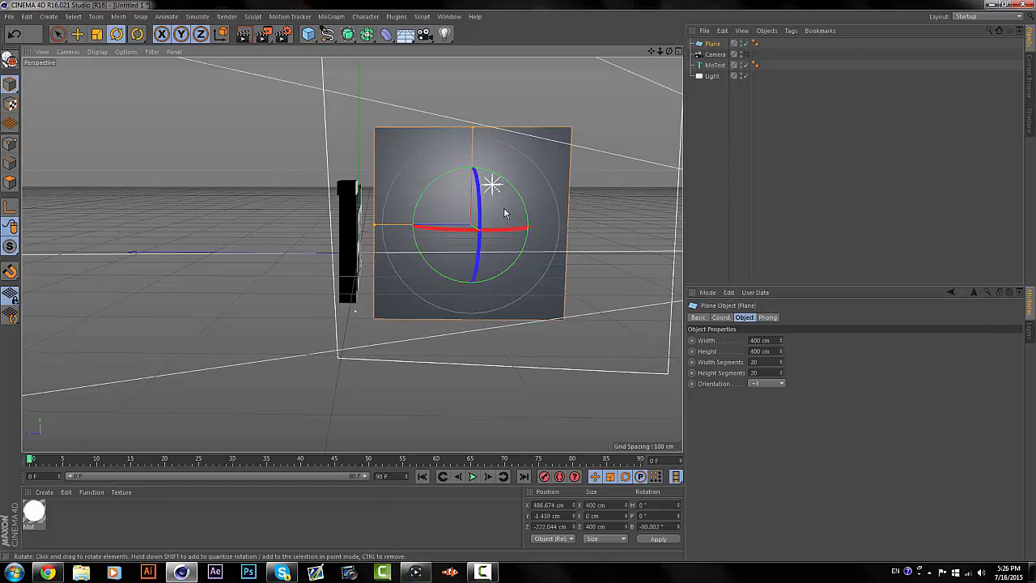
drag(504, 209, 491, 230)
- Enlarge the plane to about 702 by 725 cm and move it to about X 583 cm, Y 23 cm, Z -288 cm
drag(468, 126, 467, 58)
drag(377, 225, 297, 224)
click(77, 33)
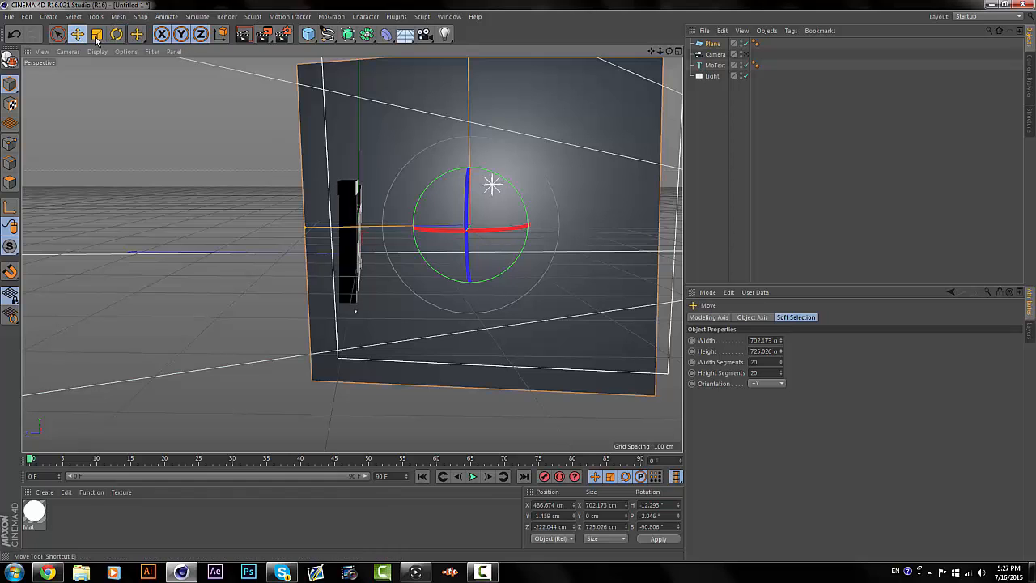
drag(416, 221, 491, 220)
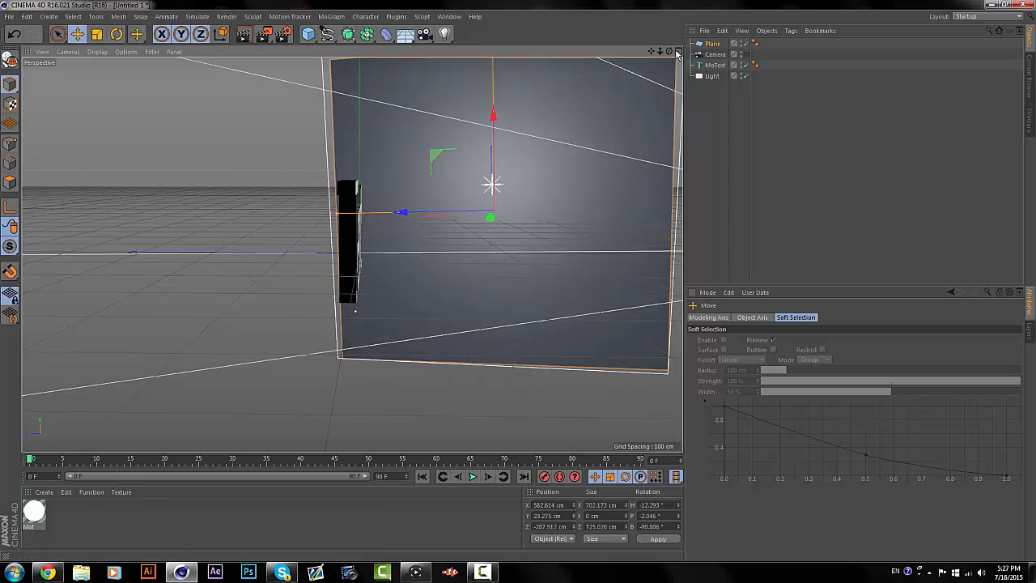
- Move the plane closer behind the light, to about X 373 cm, Y 90 cm, Z -240 cm
drag(670, 52, 610, 283)
scroll(351, 255, down, 10)
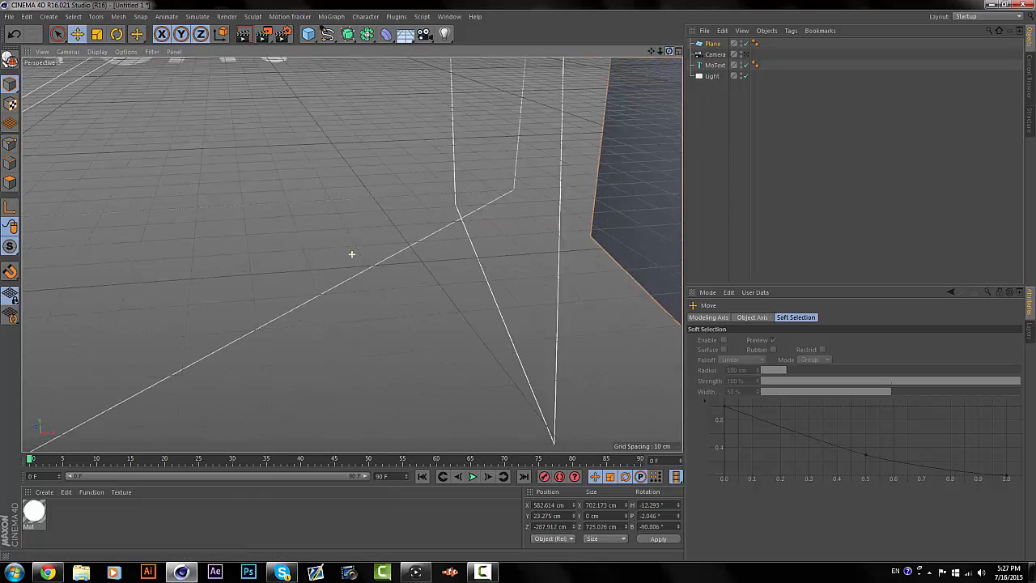
drag(655, 51, 352, 254)
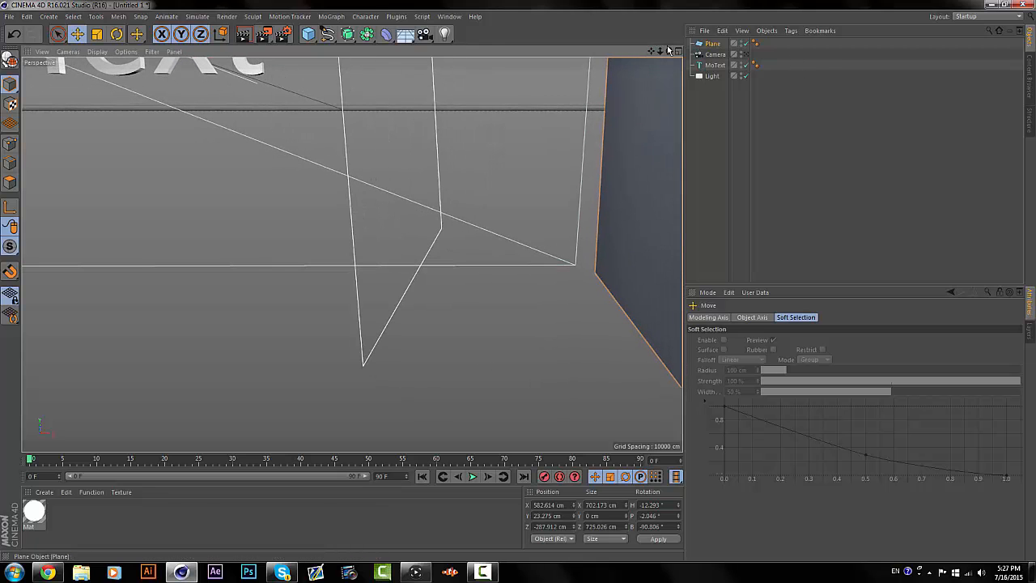
drag(660, 51, 352, 254)
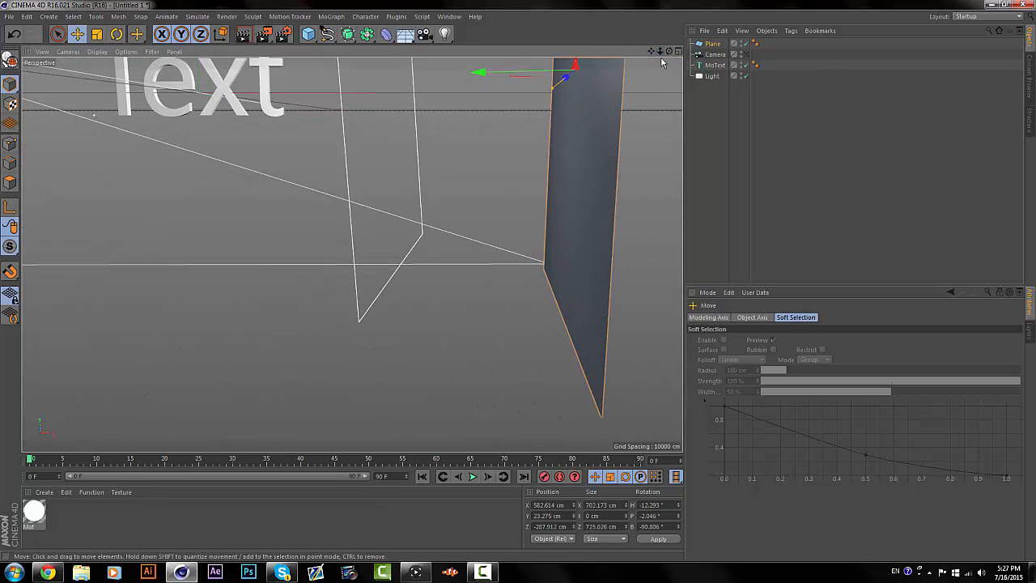
click(661, 59)
drag(661, 52, 324, 222)
click(714, 44)
drag(400, 194, 398, 161)
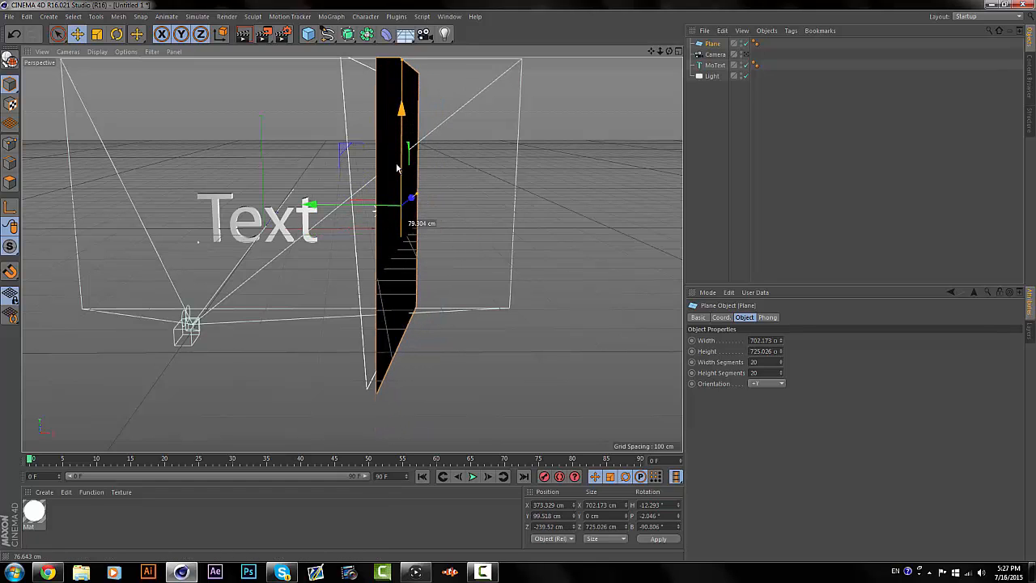
- Tilt the plane slightly to a bank of about -95.9° and clear the selection
click(118, 34)
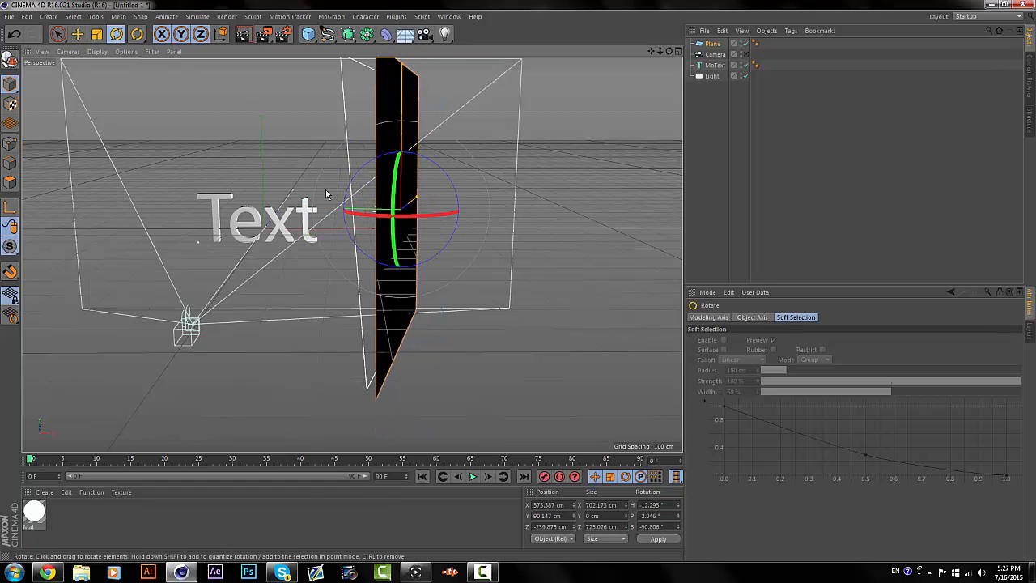
click(715, 54)
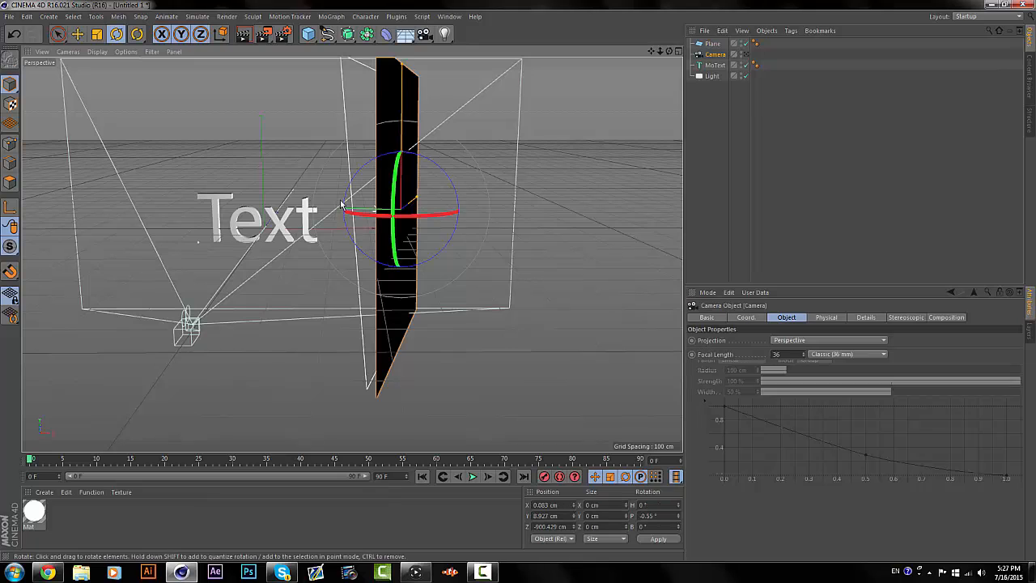
click(712, 44)
drag(352, 186, 350, 189)
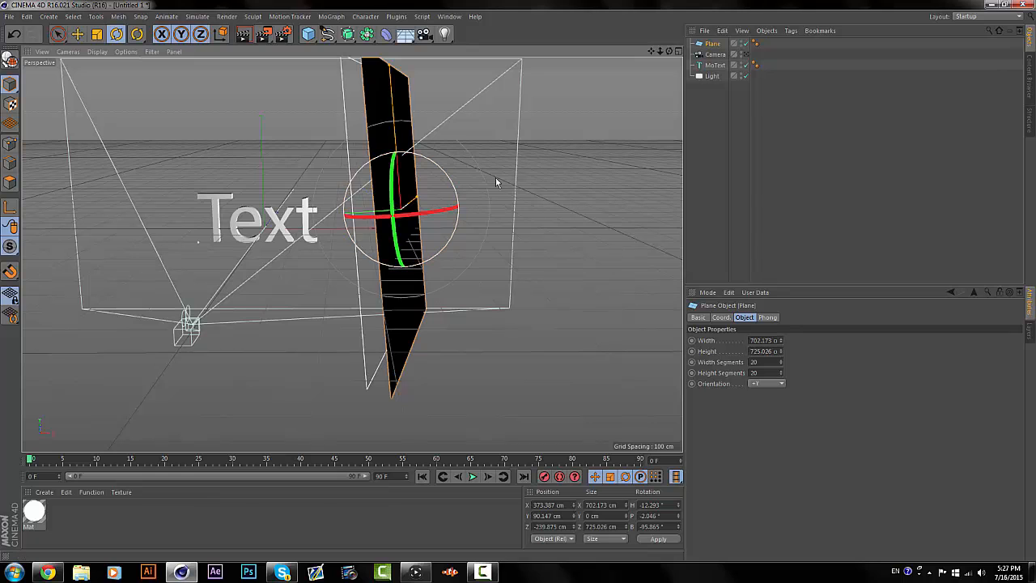
click(697, 145)
drag(669, 53, 774, 34)
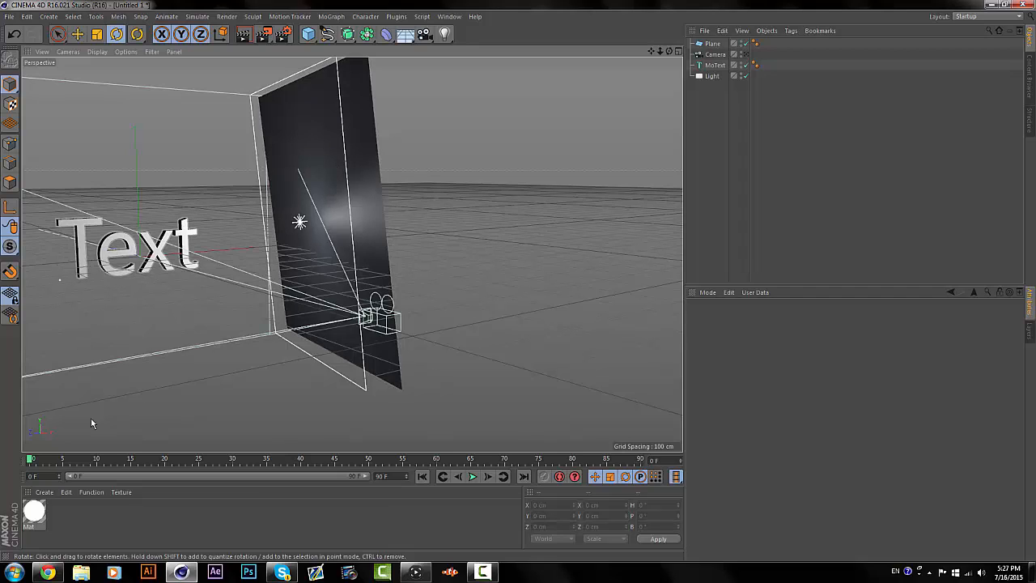
- Apply the white material Mat to the plane and clear the selection
click(37, 512)
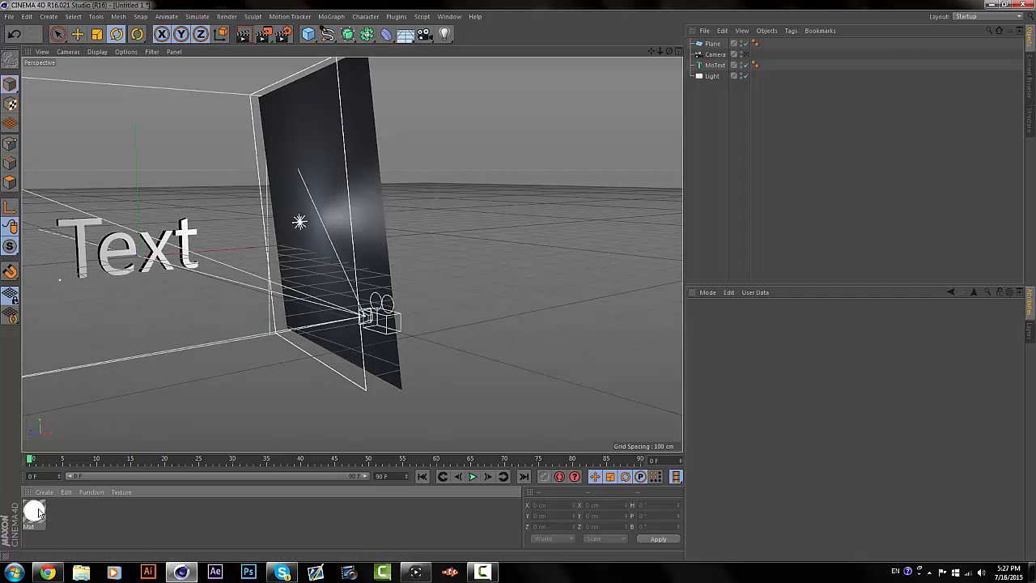
drag(717, 43, 717, 44)
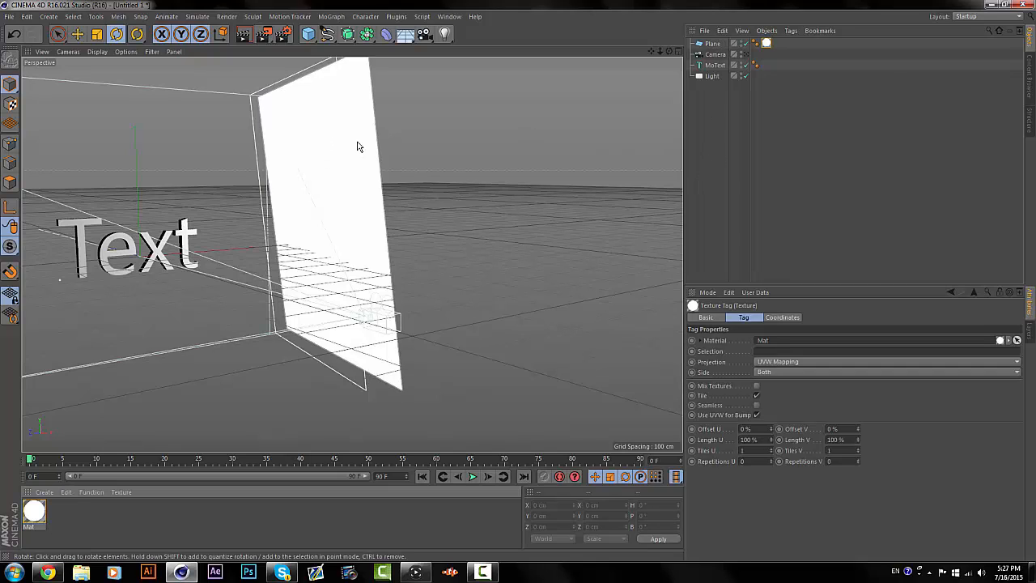
click(735, 96)
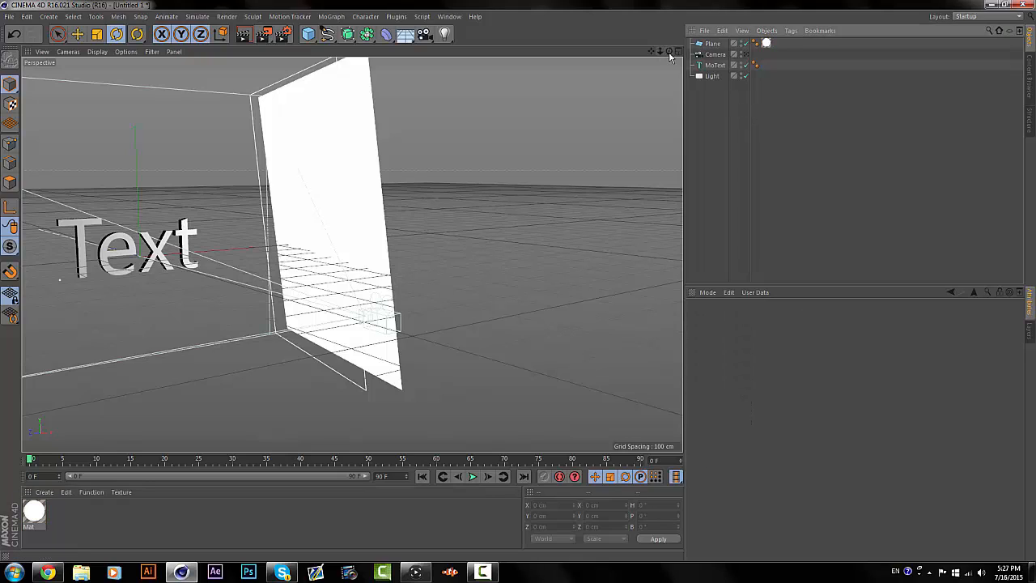
drag(670, 52, 617, 57)
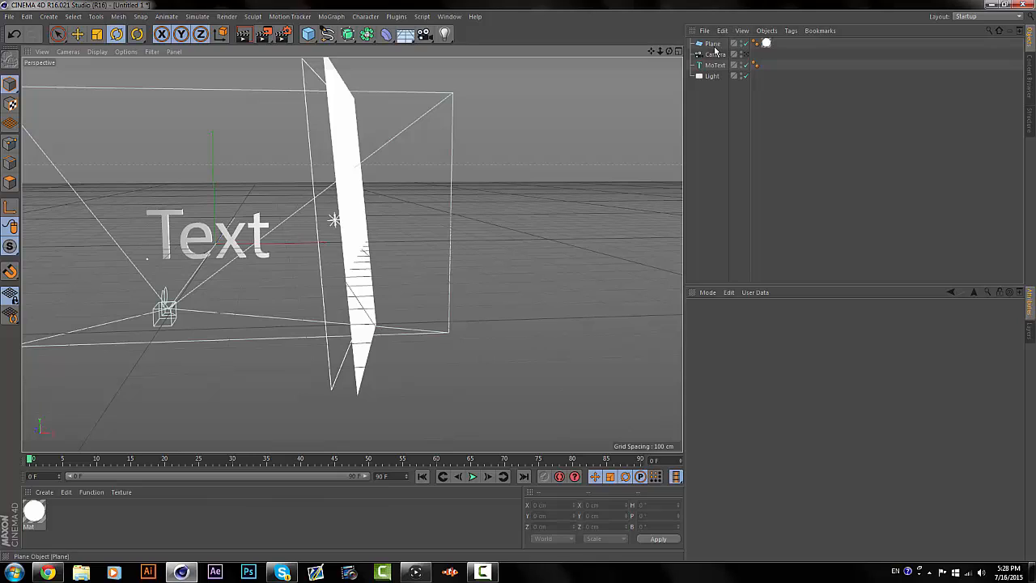
- Place the plane beside the light in the object hierarchy, group both into a null and name it Softbox
click(714, 46)
drag(712, 68, 712, 67)
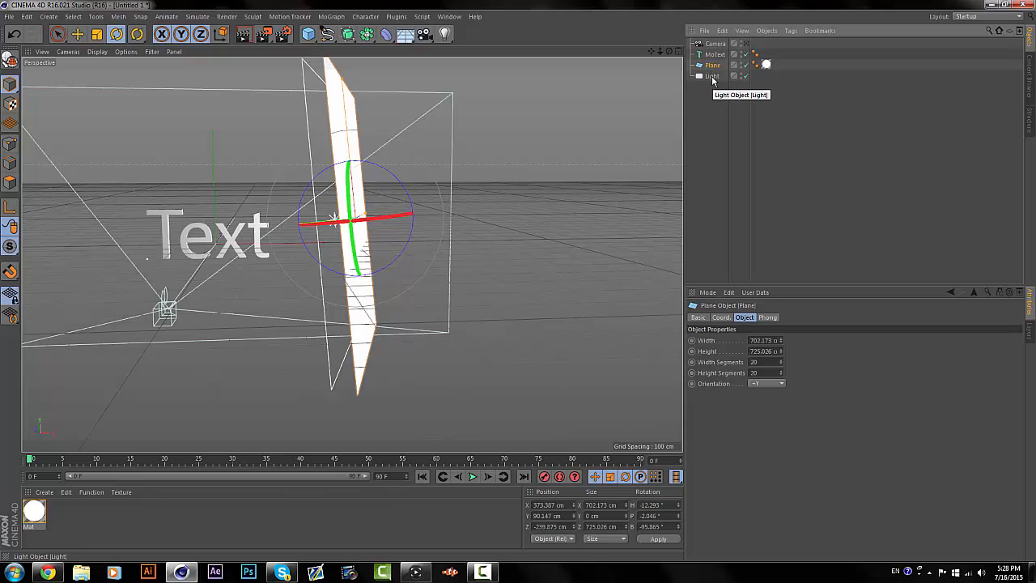
ctrl+click(712, 76)
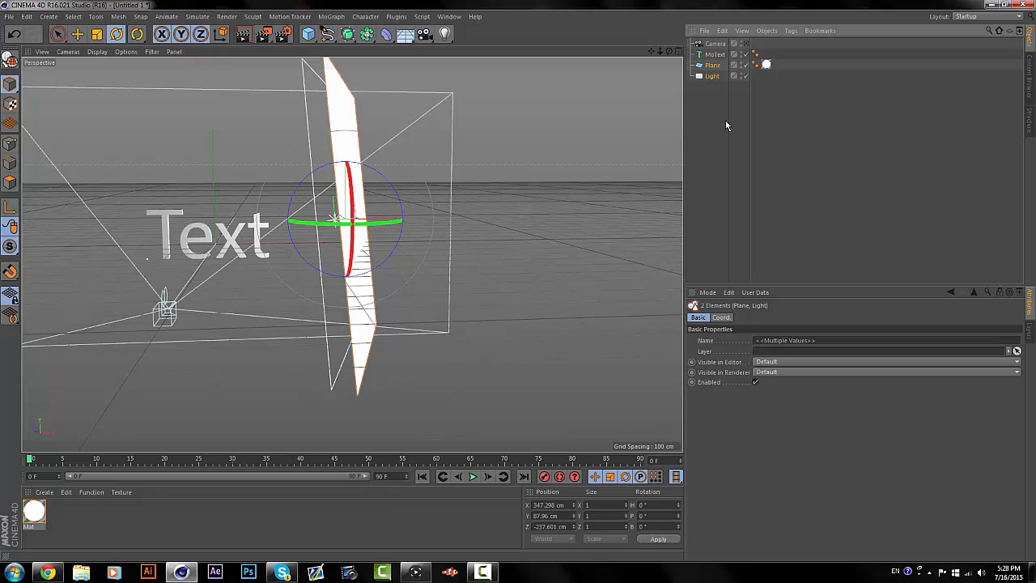
key(alt+g)
double_click(712, 65)
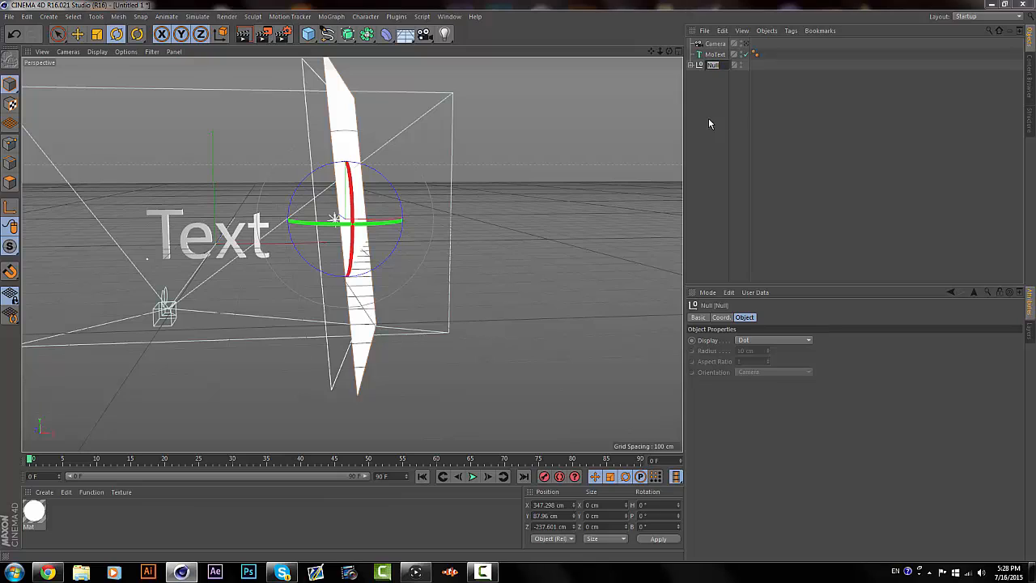
text(Softbox)
key(Return)
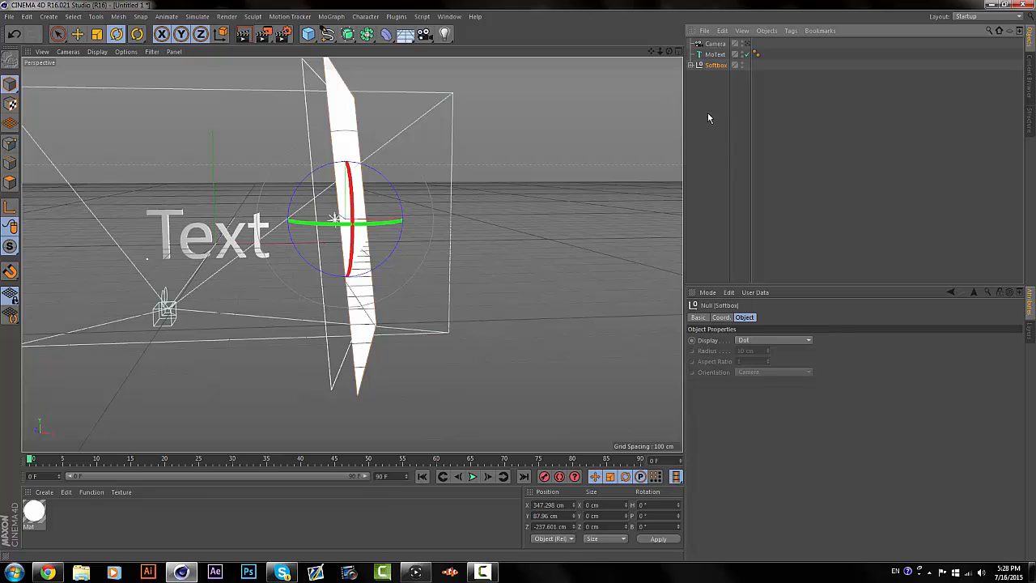
- Duplicate the Softbox group and place the copy directly above the original in the object hierarchy
key(ctrl+c)
key(ctrl+v)
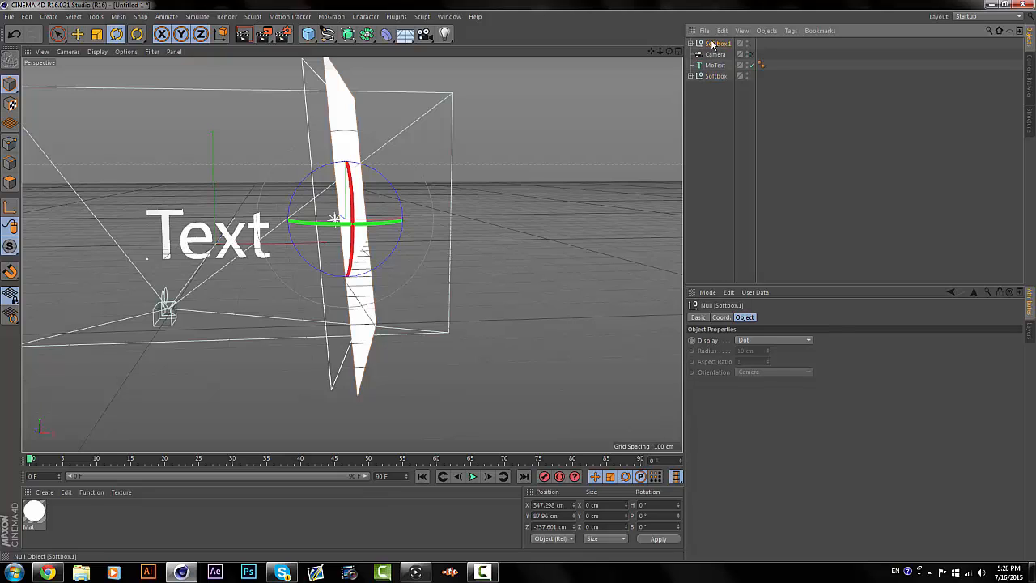
drag(716, 74, 716, 71)
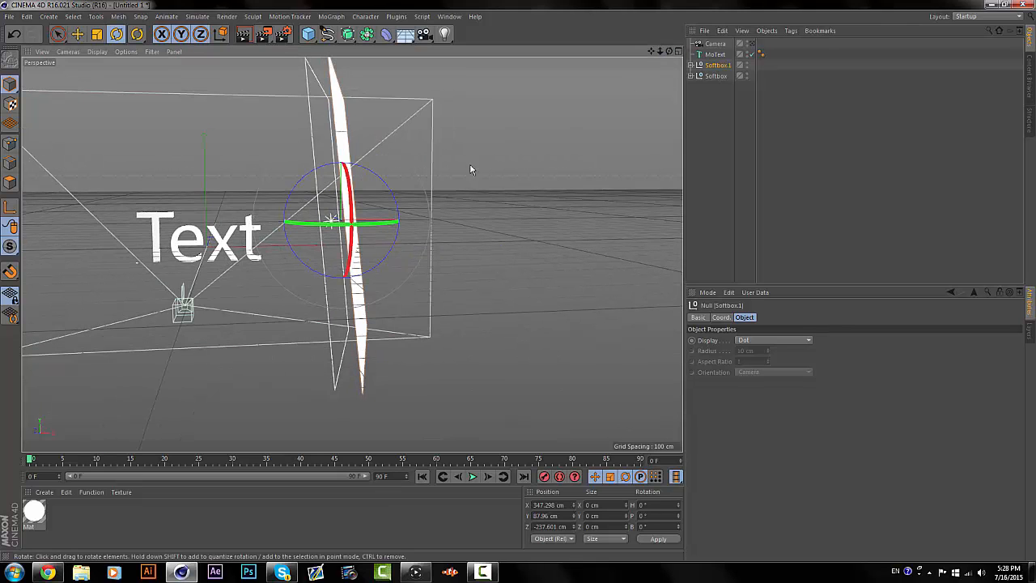
- Rotate the Softbox copy to a bank of about -95.5° and move it above the text, to about X -214 cm, Y 273 cm, Z -179 cm
drag(310, 179, 345, 179)
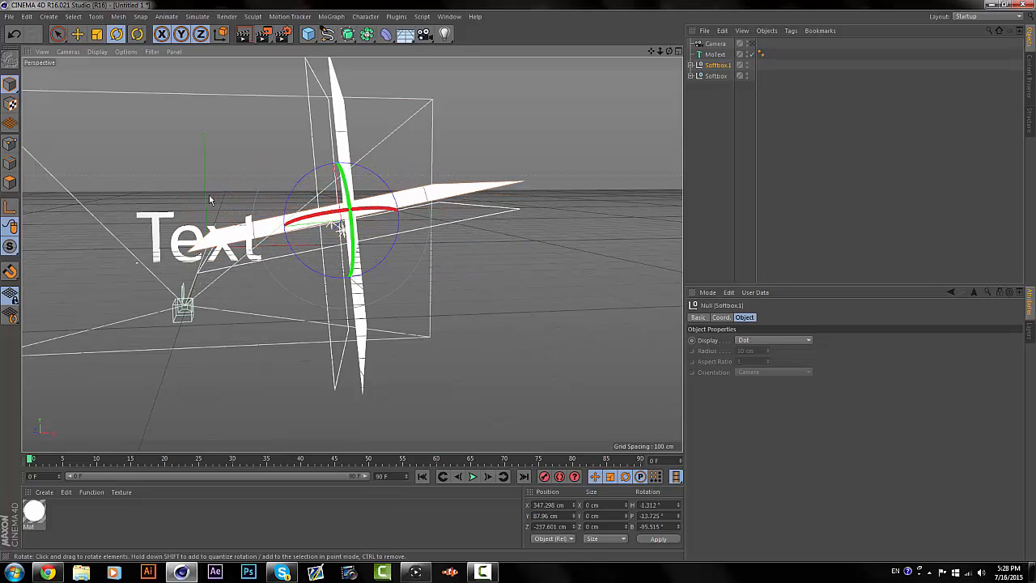
click(76, 33)
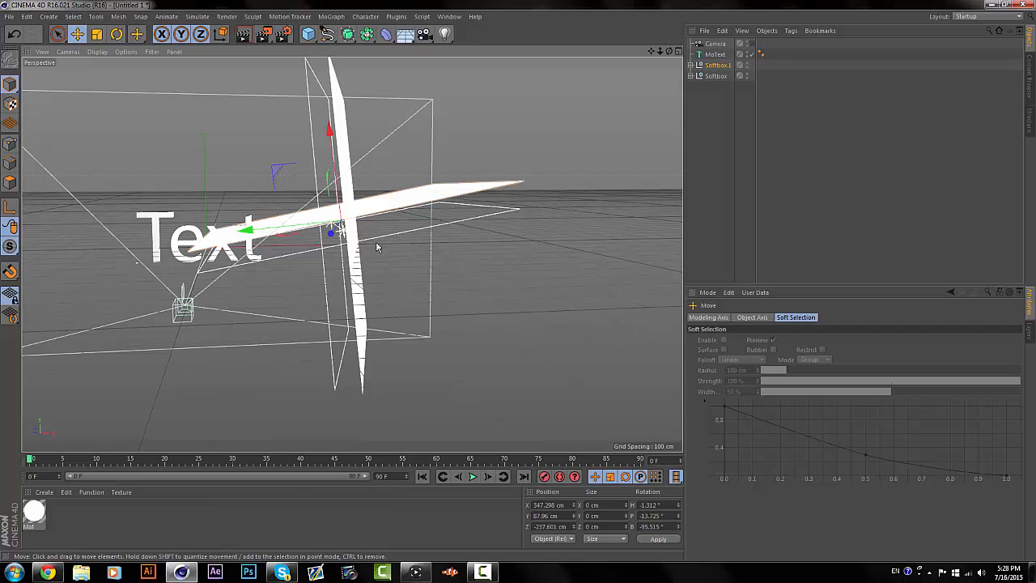
drag(342, 231, 135, 113)
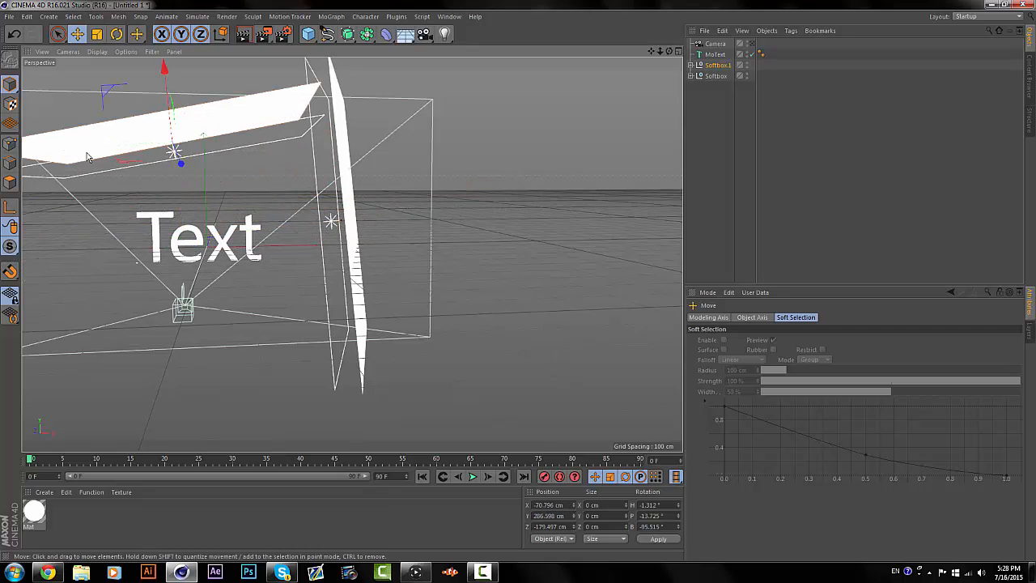
drag(87, 156, 24, 159)
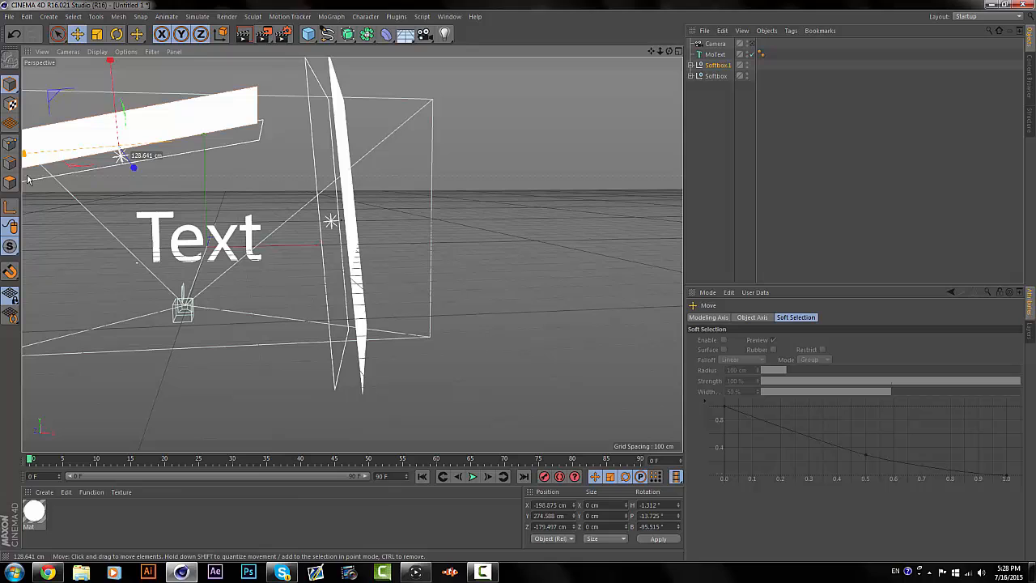
- Rotate the Softbox copy to about H 0.1°, P 1.4°, B -95.4° and check its placement through the scene camera
click(116, 33)
drag(102, 138, 69, 134)
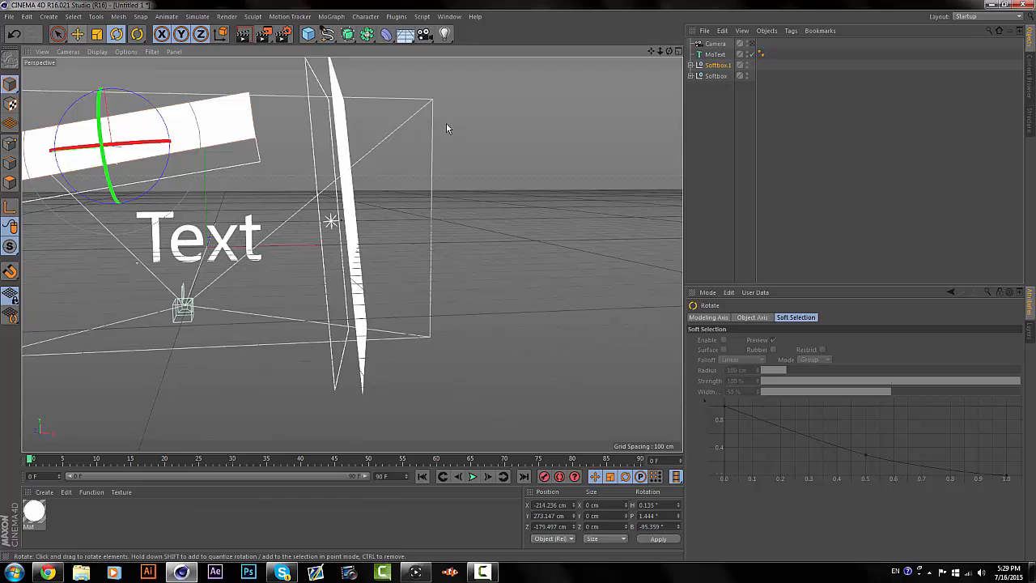
mouse_move(670, 52)
mouse_down()
mouse_move(700, 63)
mouse_move(685, 58)
mouse_up()
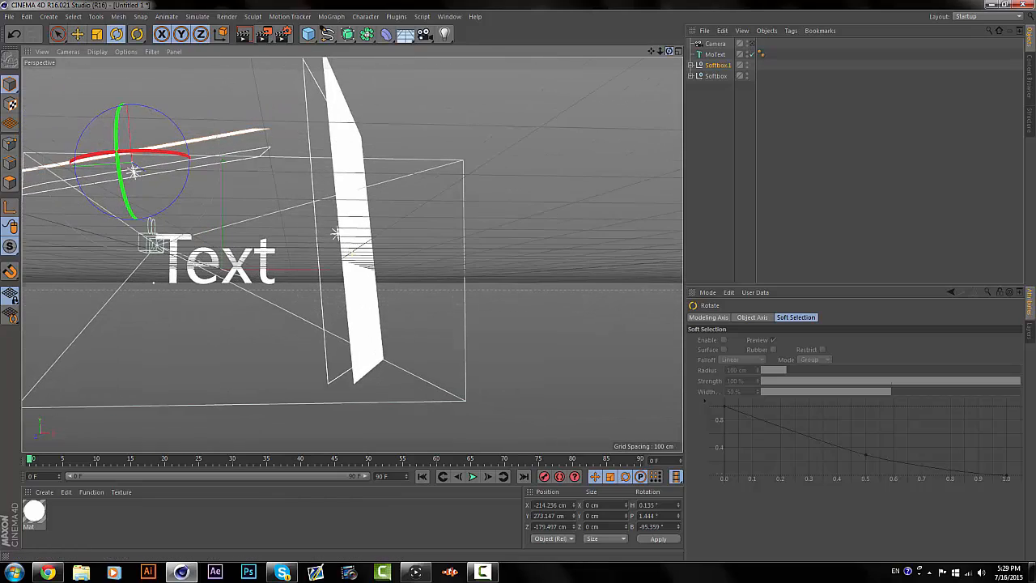
click(752, 44)
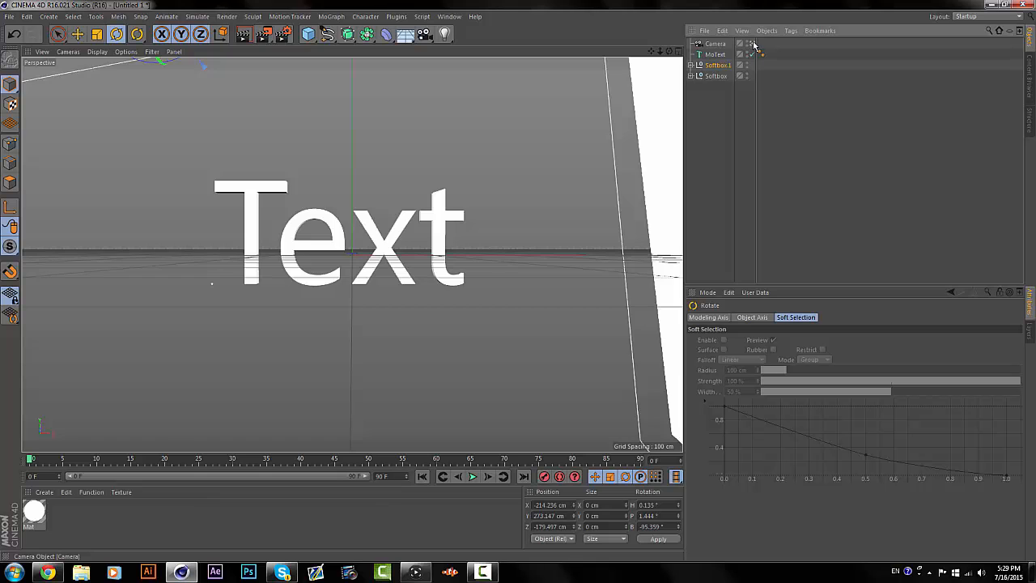
click(752, 44)
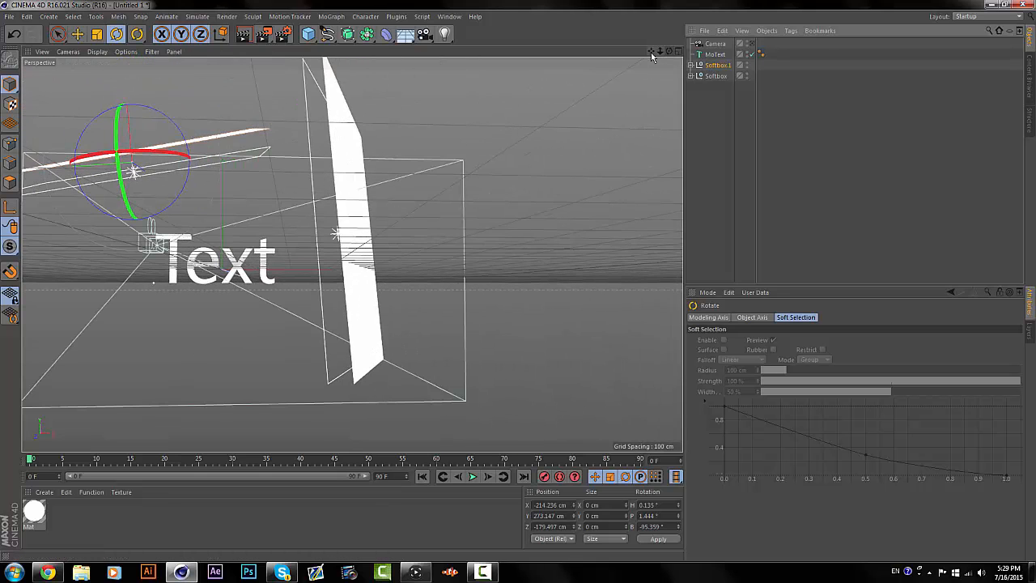
- Tilt the Softbox copy toward the text, to a bank of about -118.3° with a heading of about 1.9°
drag(651, 52, 723, 114)
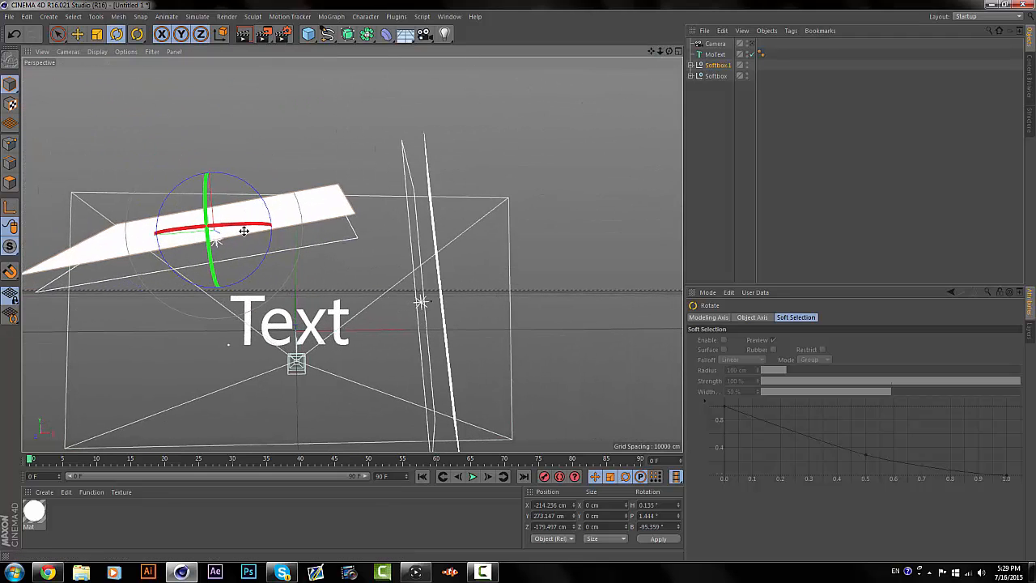
drag(243, 231, 179, 220)
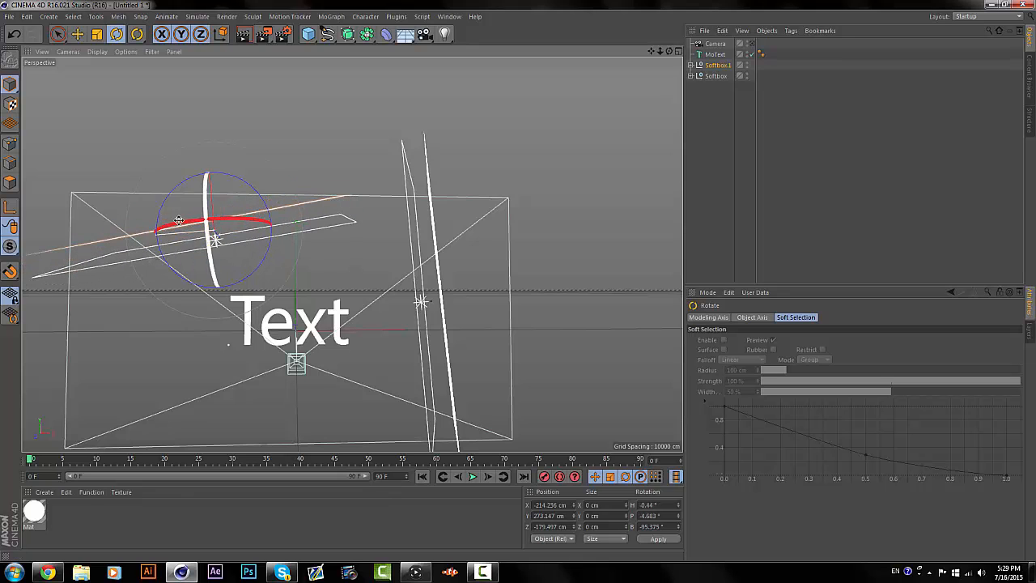
drag(270, 209, 150, 213)
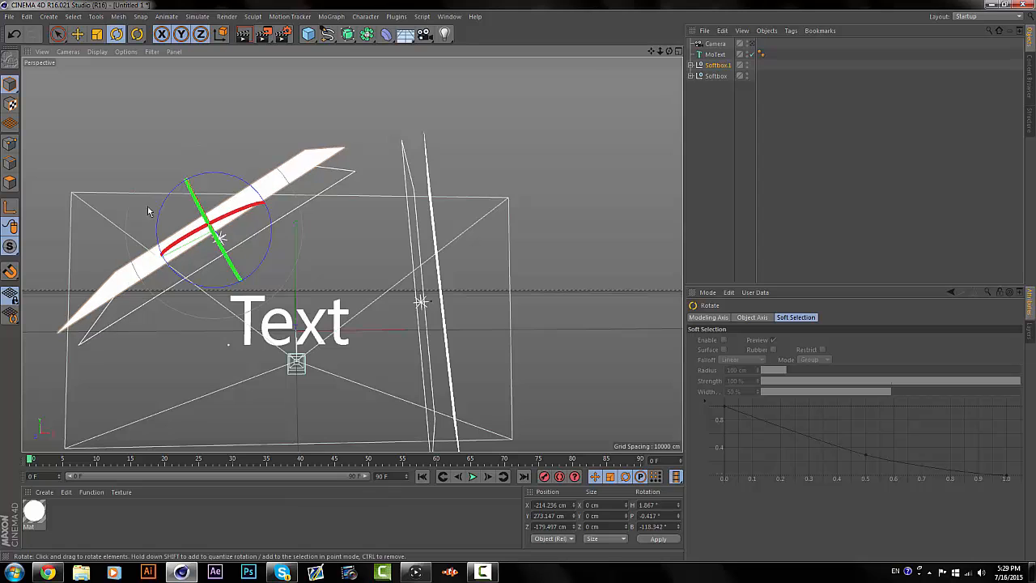
- Move the tilted Softbox copy to about X -417 cm, Y 296 cm, Z -112 cm and look through the scene camera
key(e)
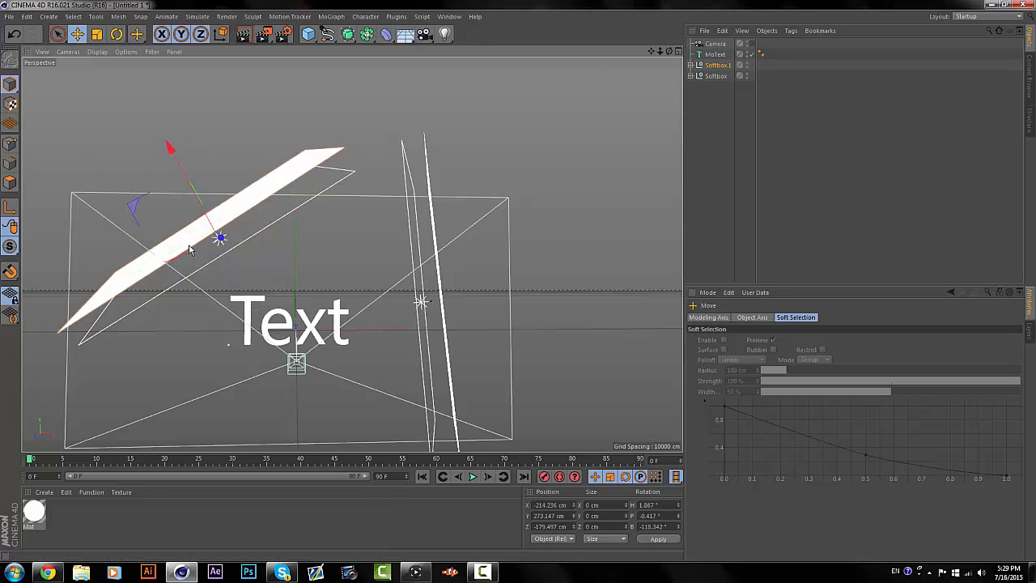
drag(187, 243, 150, 280)
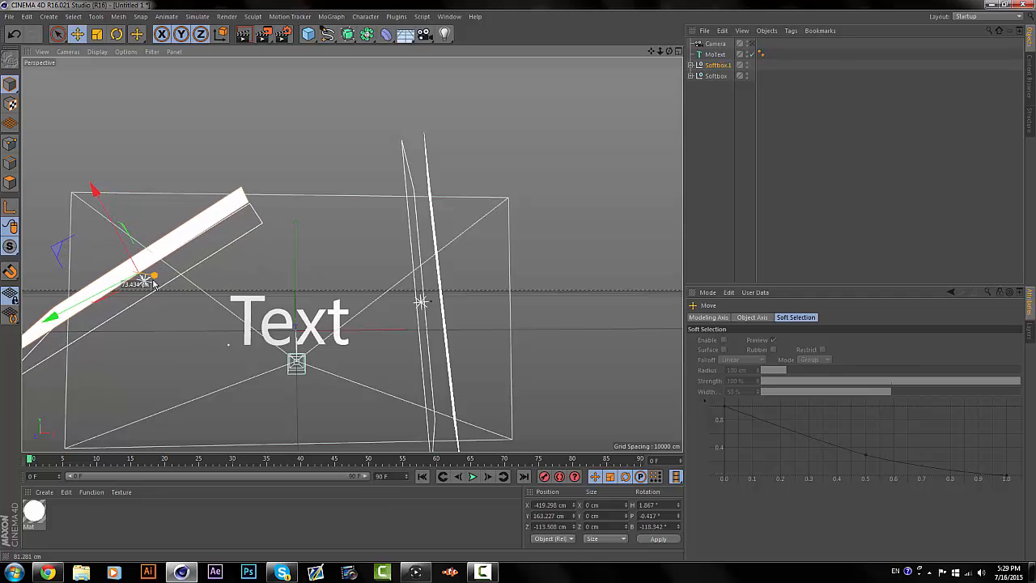
drag(120, 246, 99, 209)
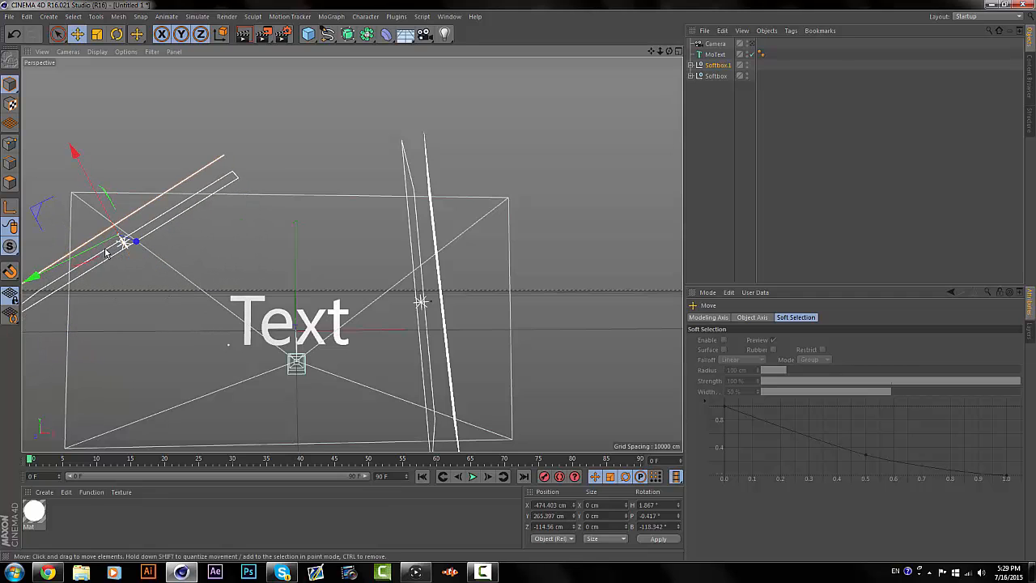
drag(109, 248, 132, 234)
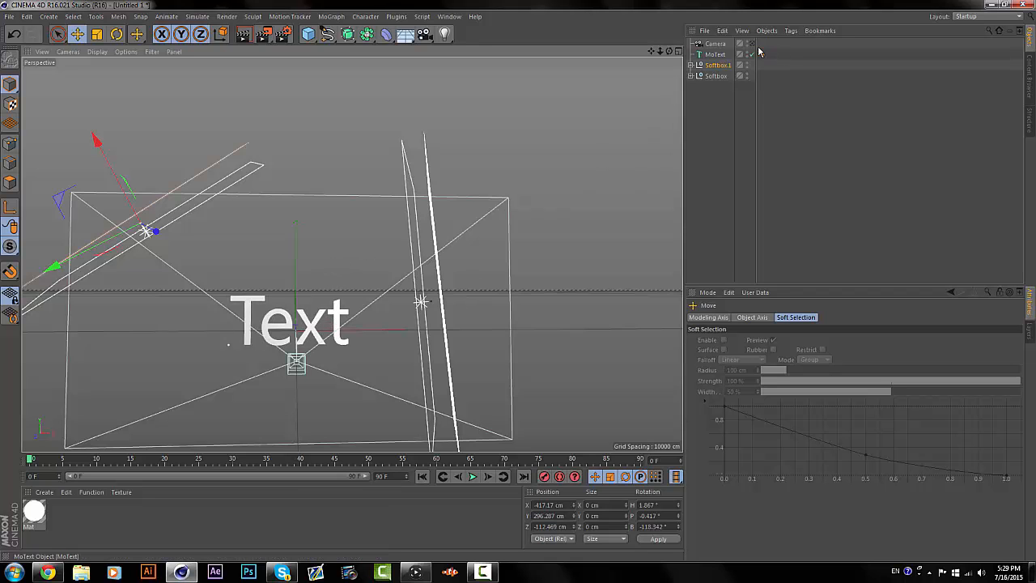
click(752, 45)
click(751, 45)
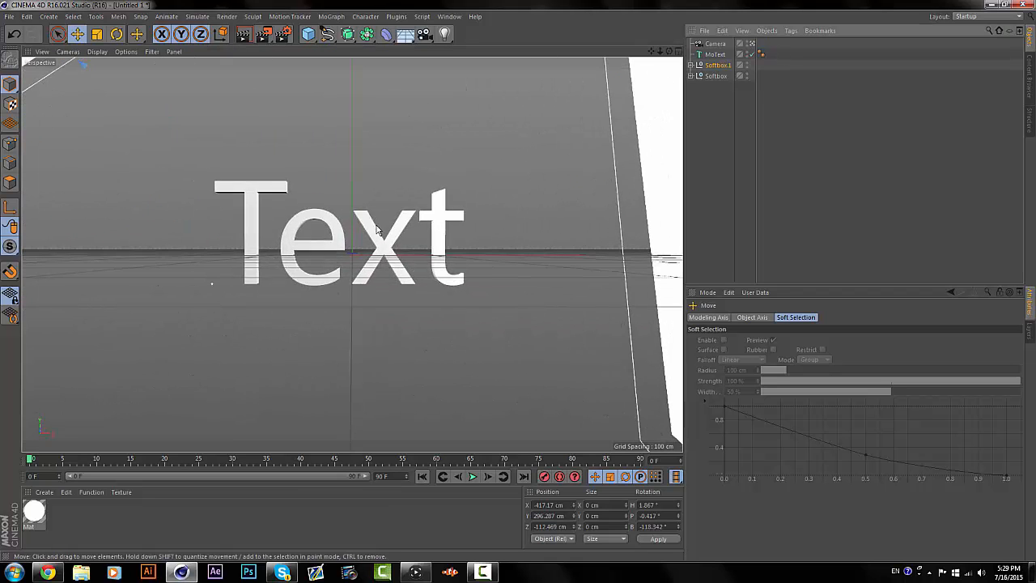
- Set the MoText depth to 100 cm and move the text back to about Y -14 cm, Z 140 cm
click(713, 54)
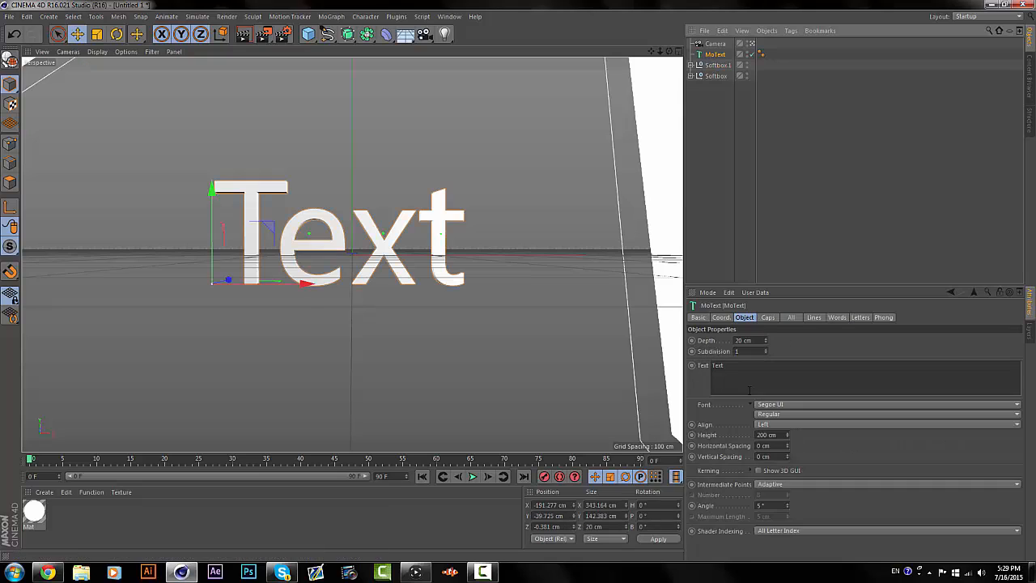
click(761, 341)
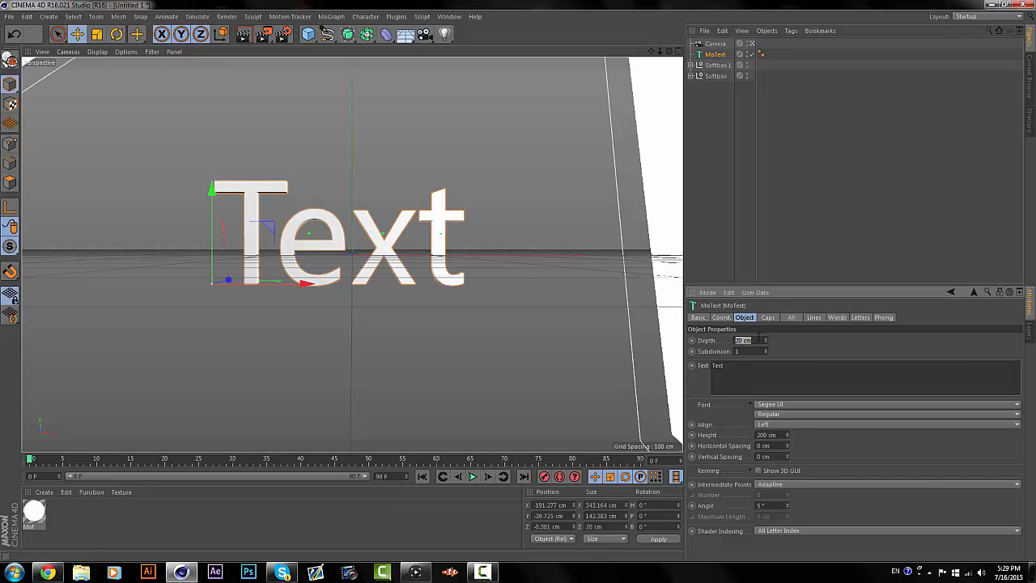
text(100)
key(Return)
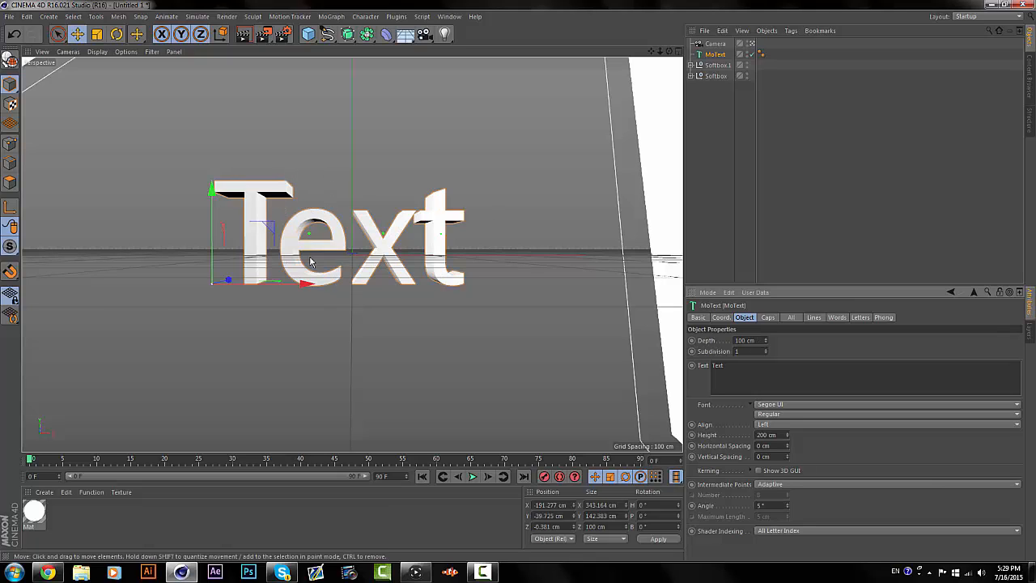
drag(212, 189, 243, 264)
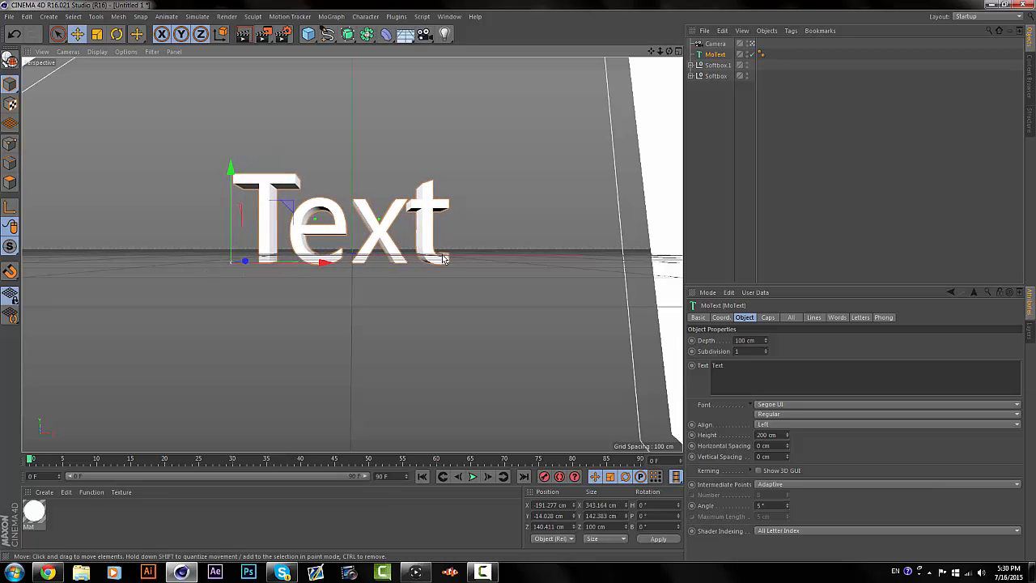
- Set both softbox lights to 77% intensity with Shadow Maps (Soft) shadows and clear the selection
click(690, 64)
click(690, 97)
click(717, 86)
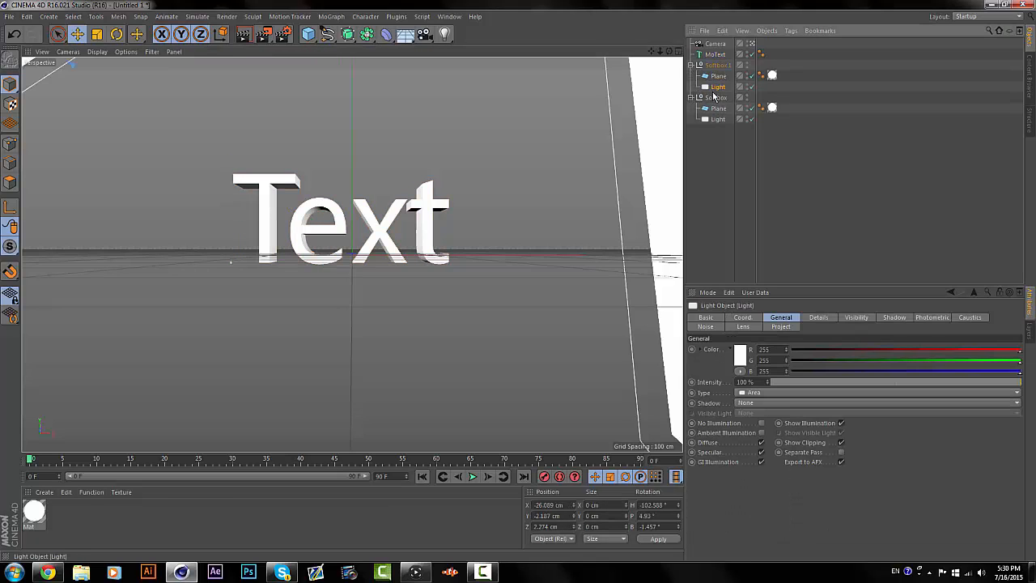
ctrl+click(718, 120)
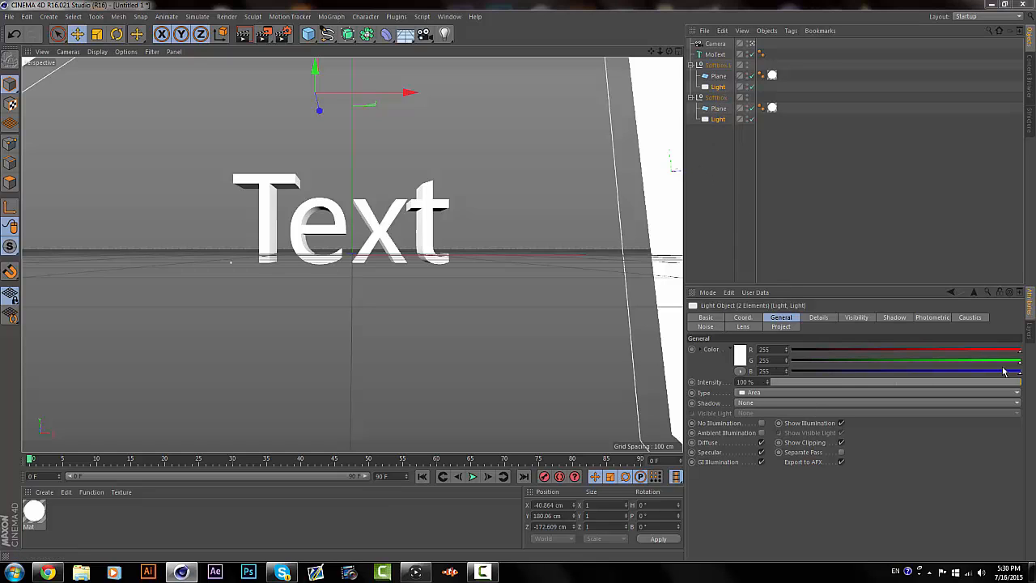
drag(973, 383, 963, 381)
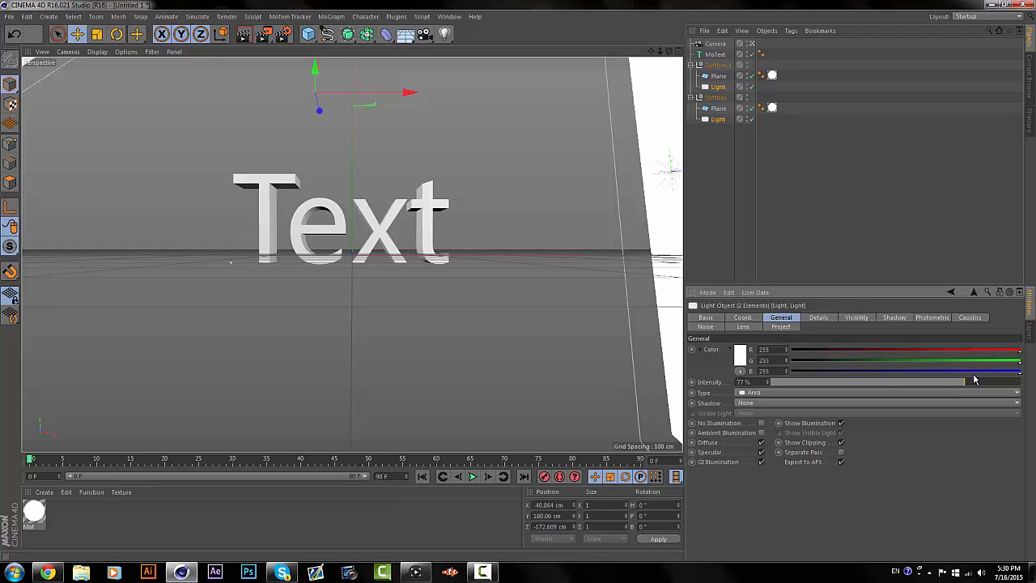
click(791, 400)
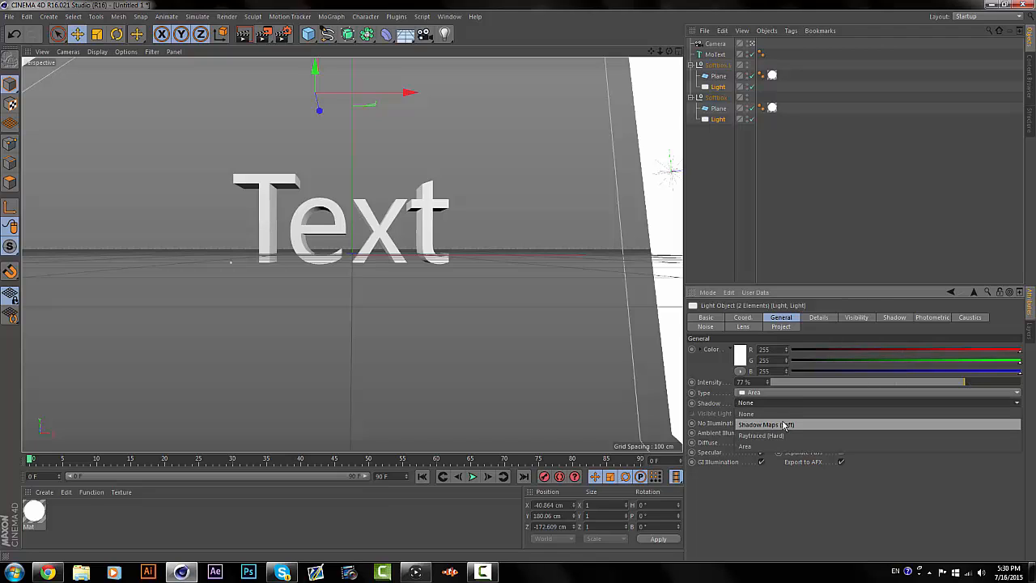
click(784, 425)
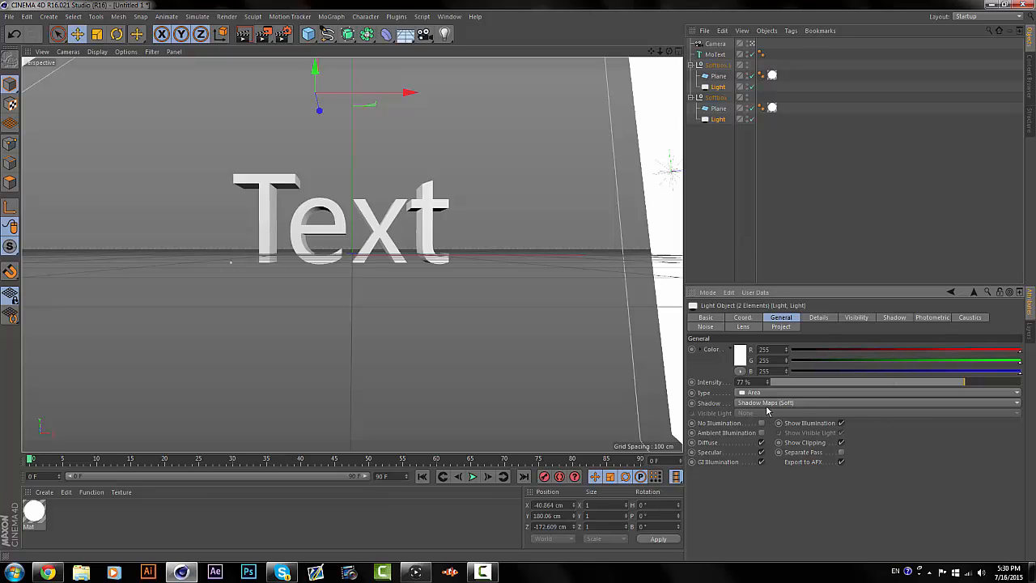
click(714, 165)
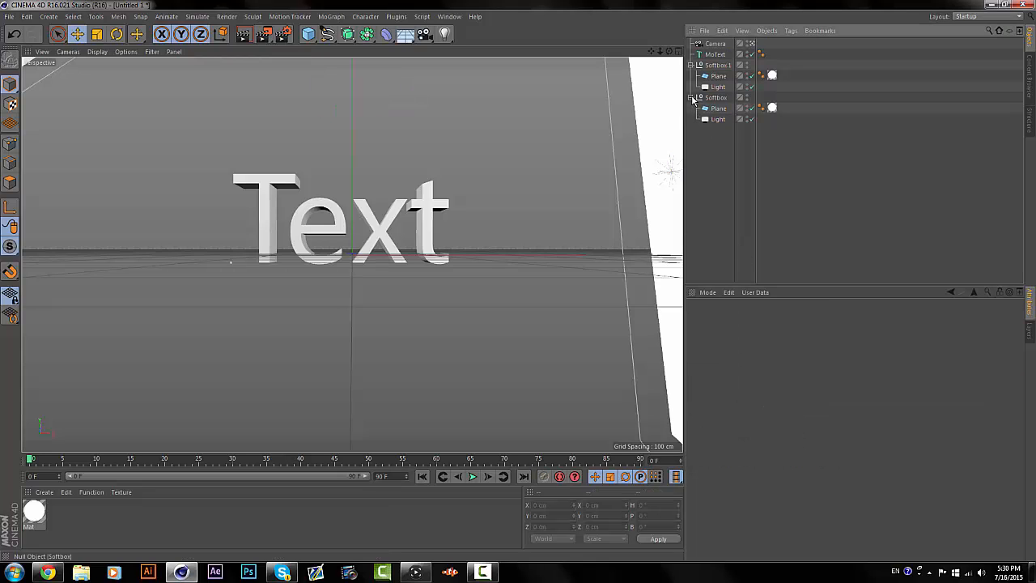
- Collapse both Softbox groups and render a preview of the camera view
click(691, 97)
click(690, 65)
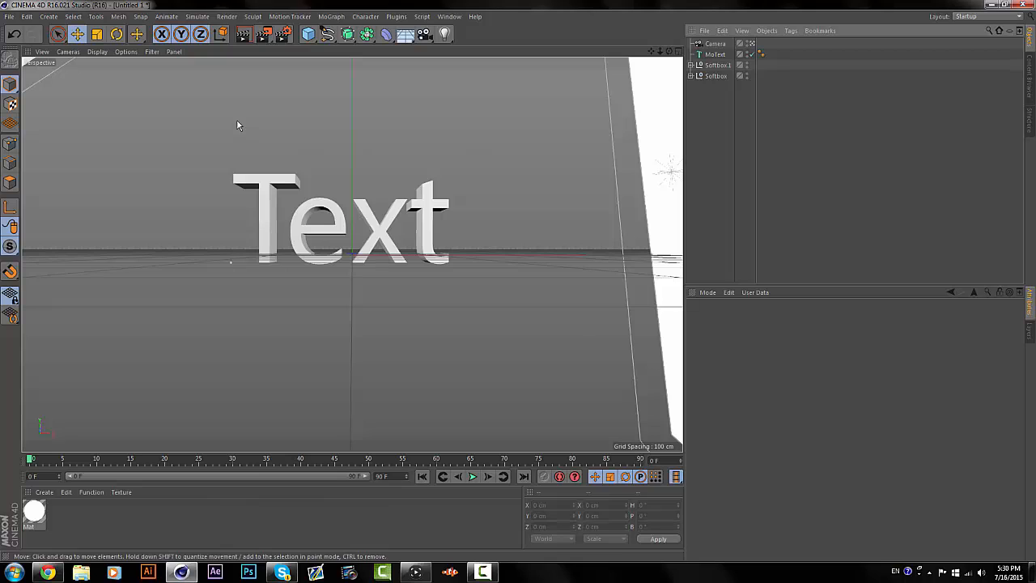
click(243, 33)
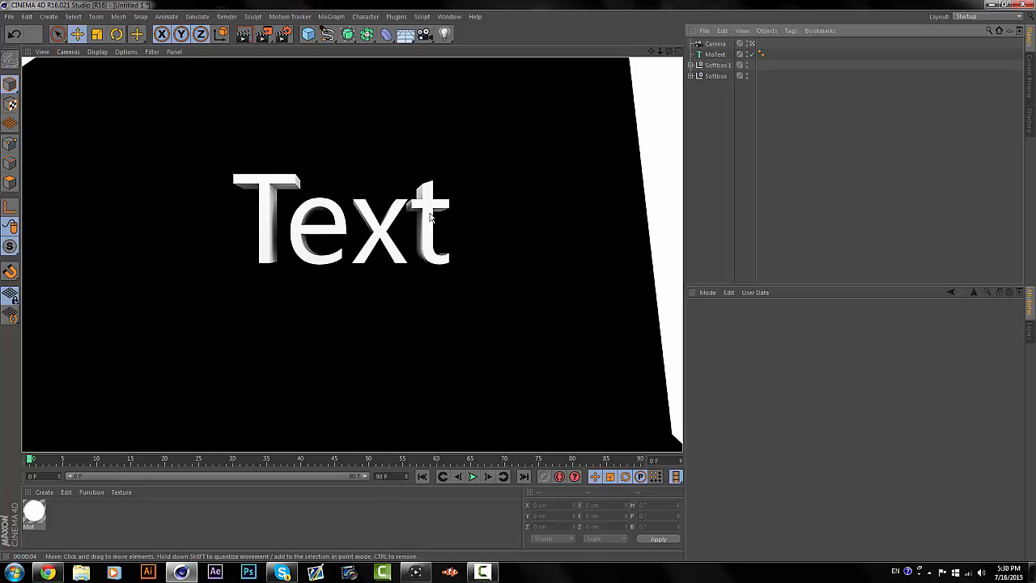
click(430, 216)
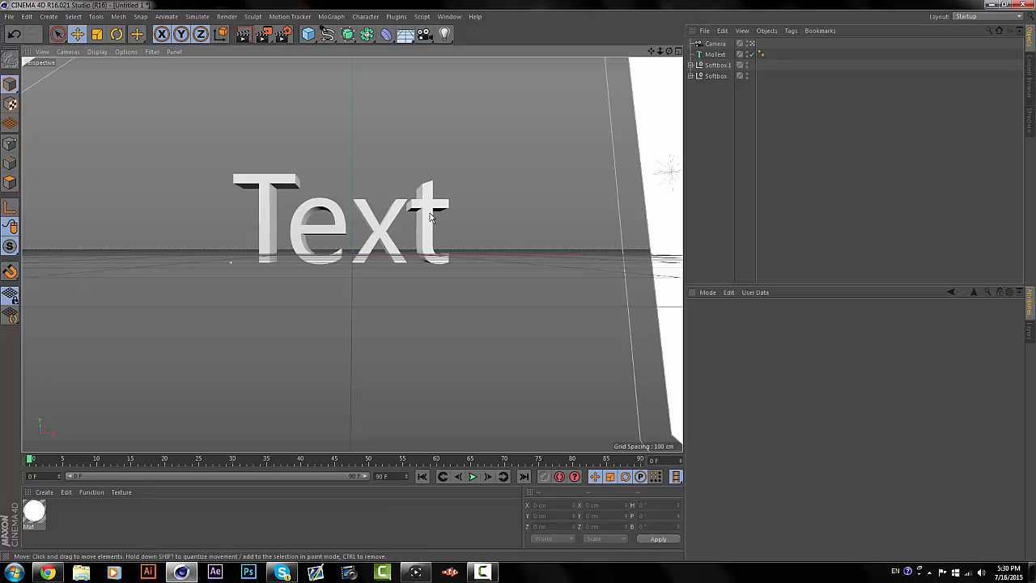
- Check the plane and light visibility inside both softbox groups, collapse the groups and render a preview of the camera view
click(691, 65)
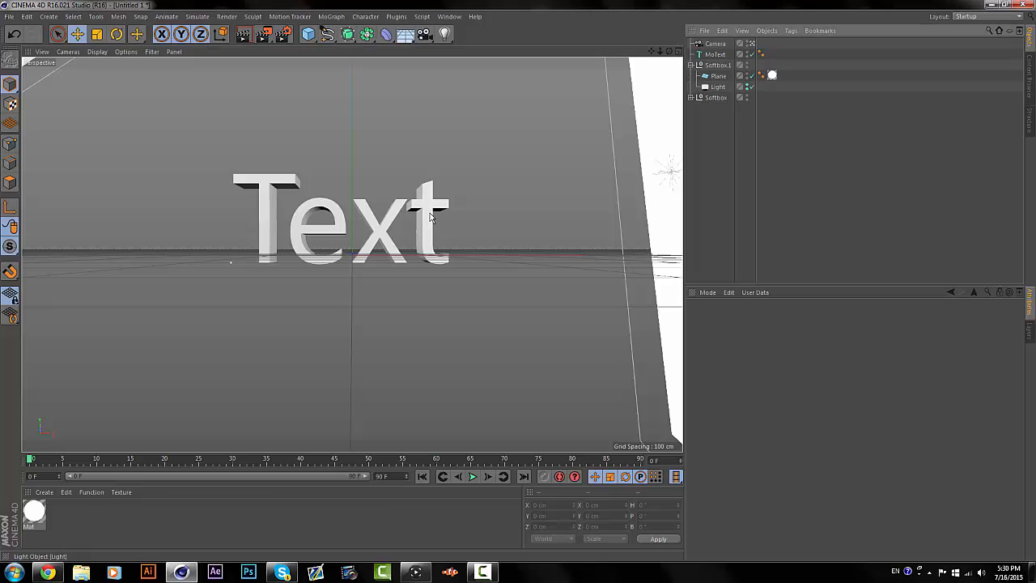
click(690, 97)
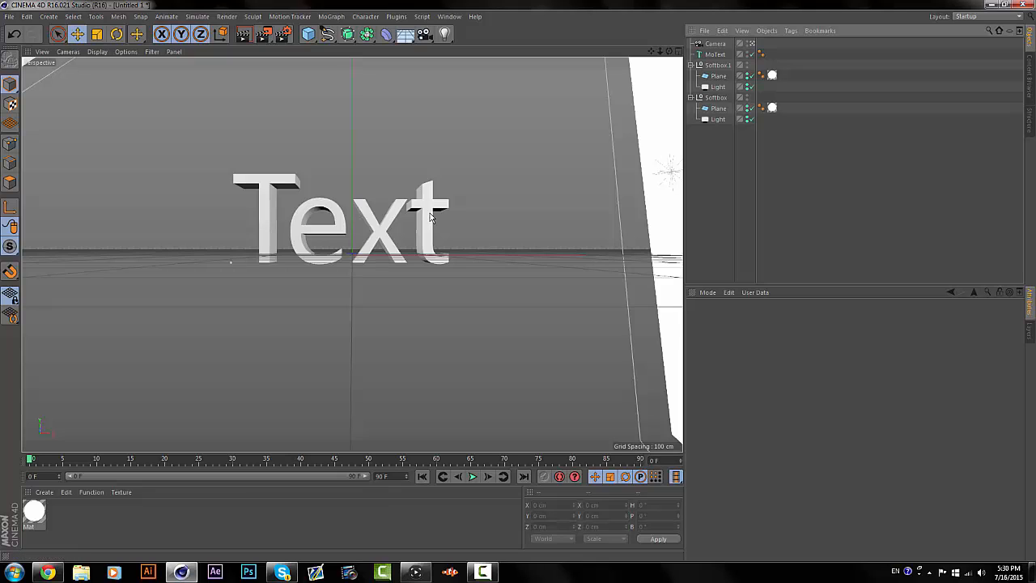
click(691, 97)
click(690, 65)
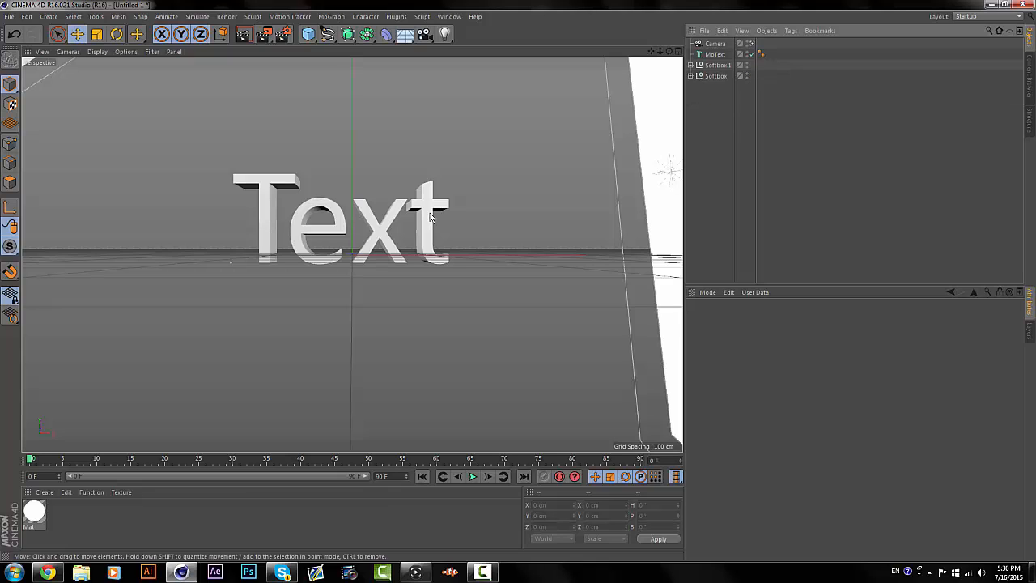
key(ctrl+r)
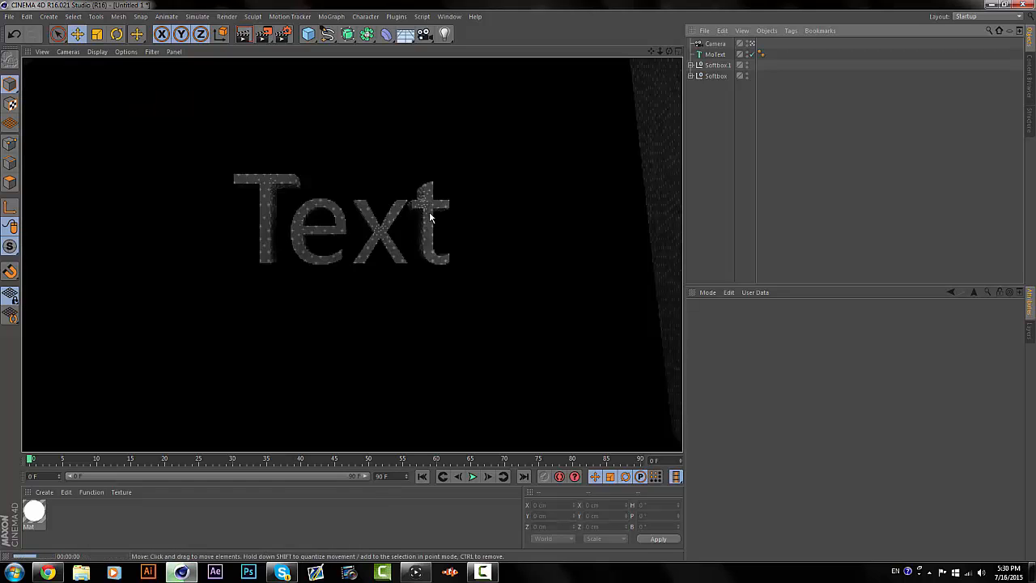
- Switch the light in each softbox group off and back on to compare its effect on the text
click(691, 64)
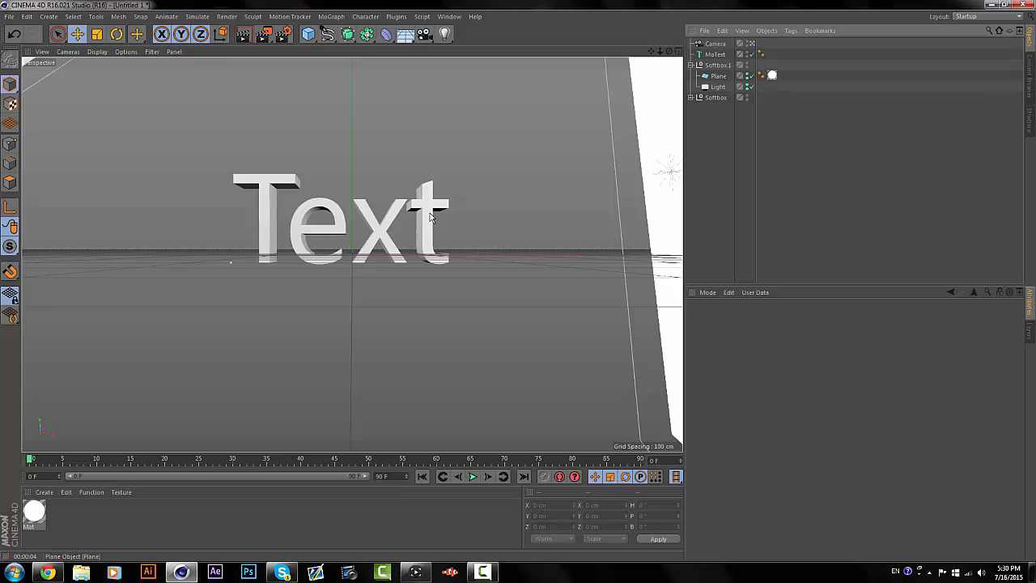
click(747, 85)
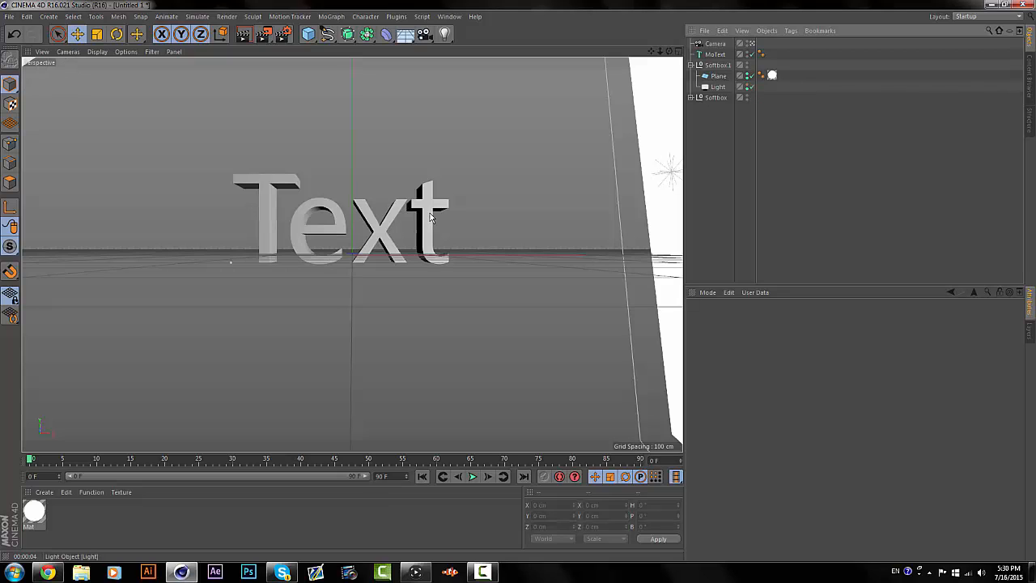
click(747, 85)
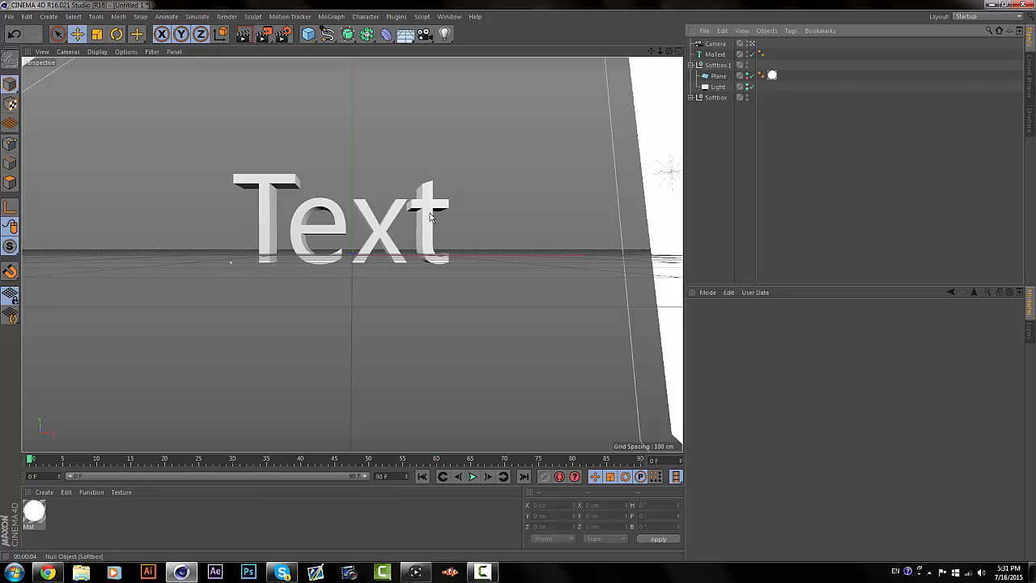
click(691, 65)
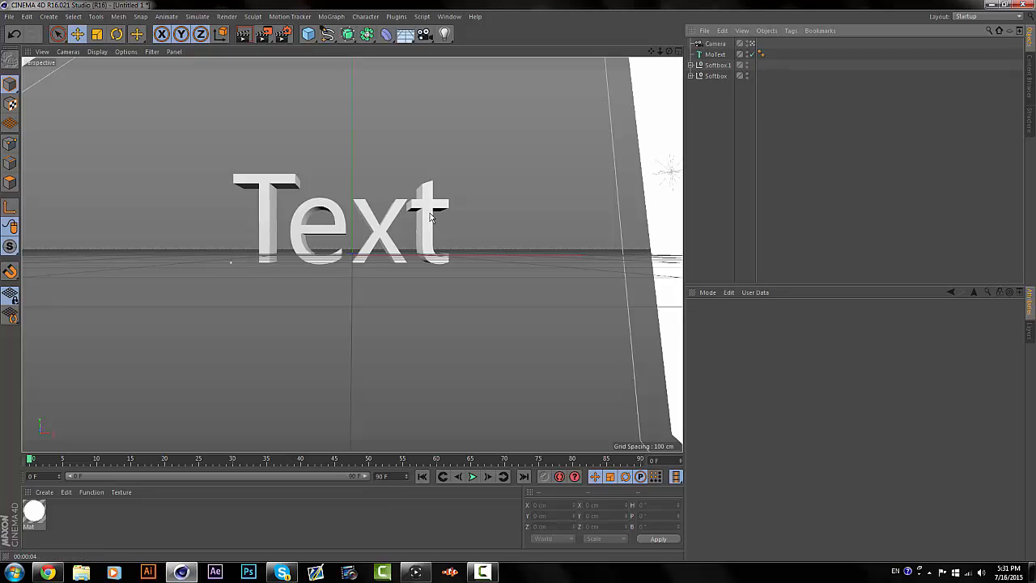
click(690, 76)
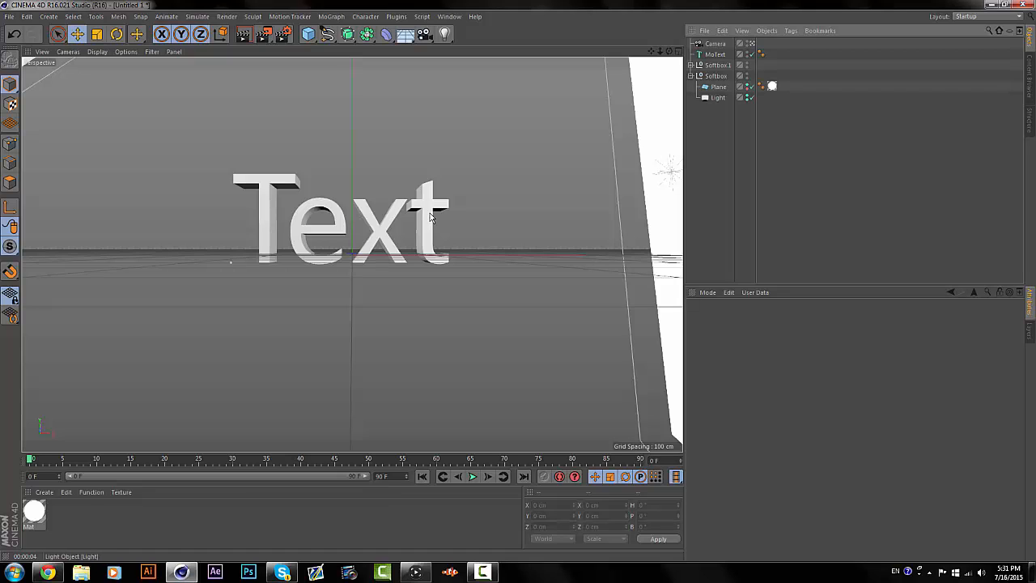
click(752, 98)
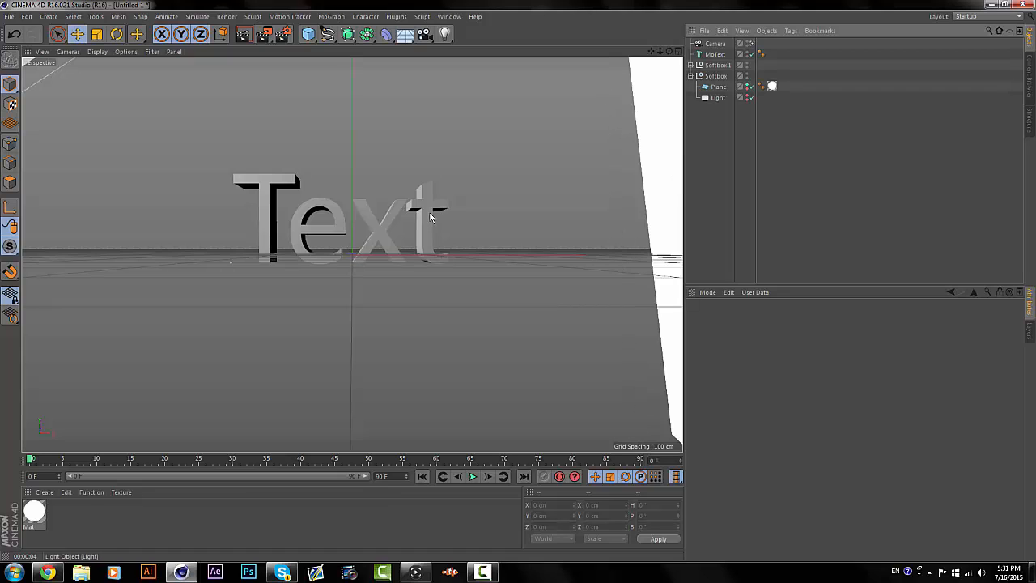
click(752, 98)
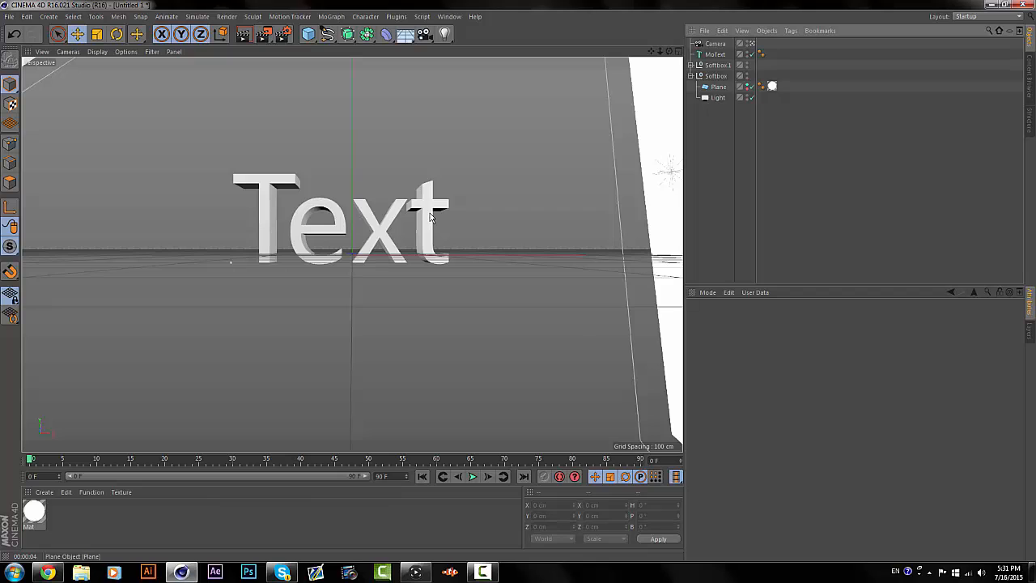
- Cycle the Softbox.1 light's visibility back to its default state, collapse the softbox groups and render a preview of the camera view
click(690, 77)
click(691, 65)
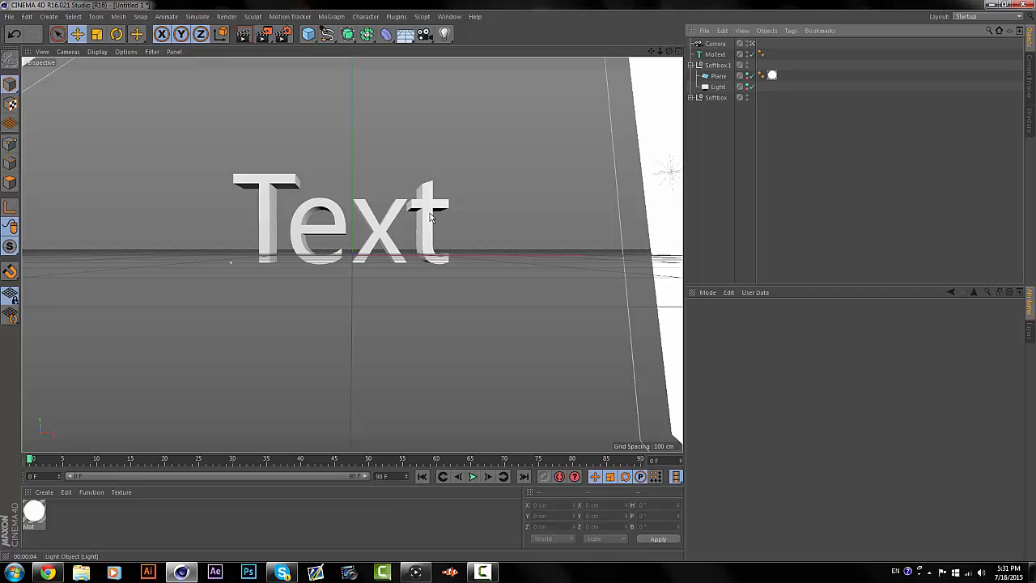
click(752, 87)
click(752, 86)
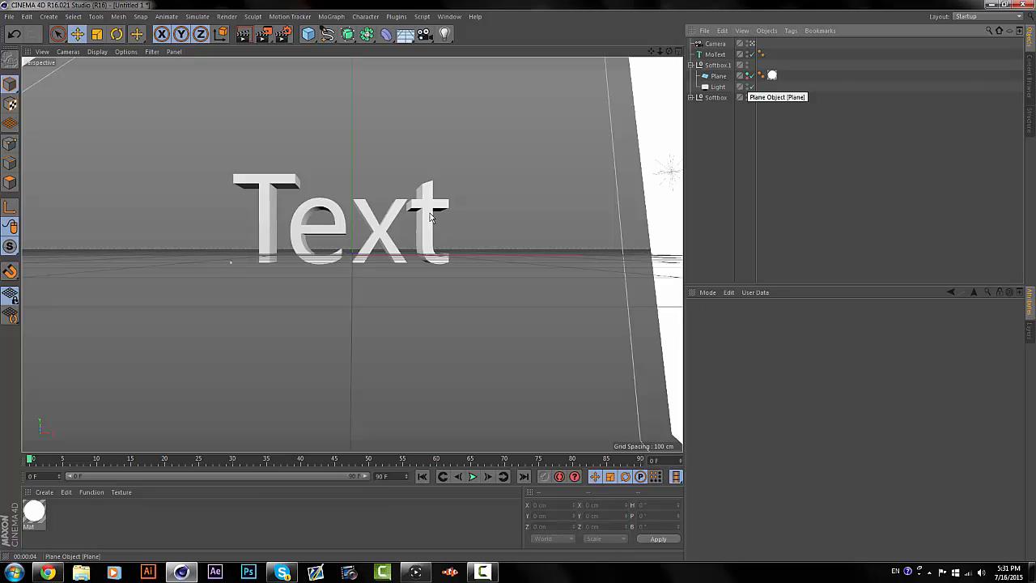
click(690, 65)
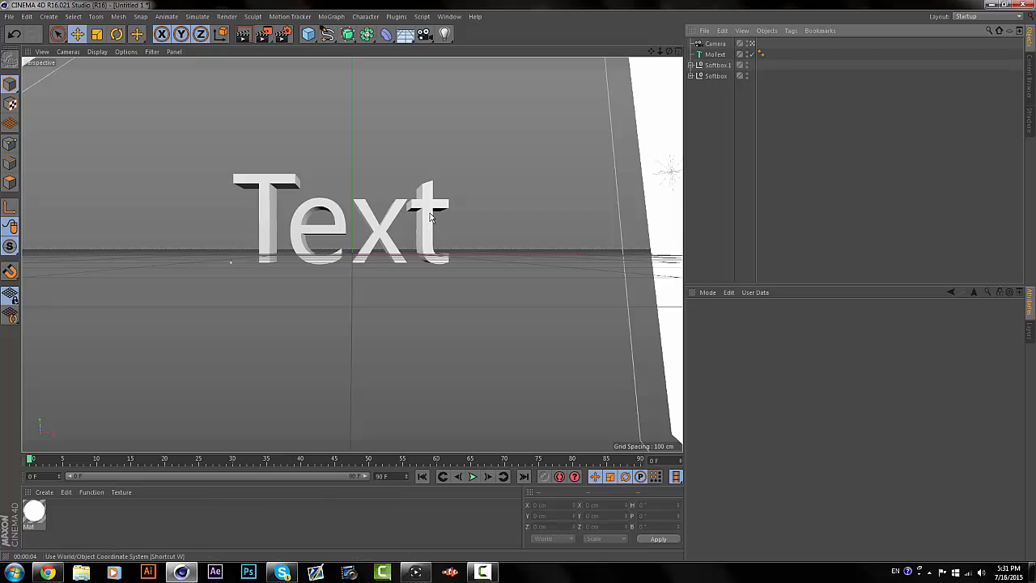
key(ctrl+r)
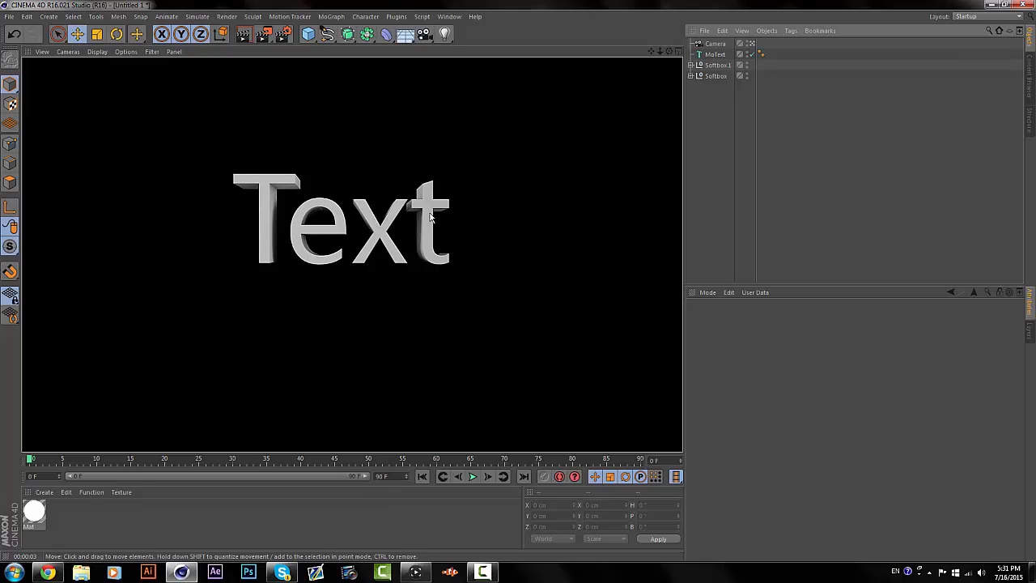
- Create a new material with Reflectance disabled and Luminance enabled at 16% brightness
click(430, 217)
key(ctrl+n)
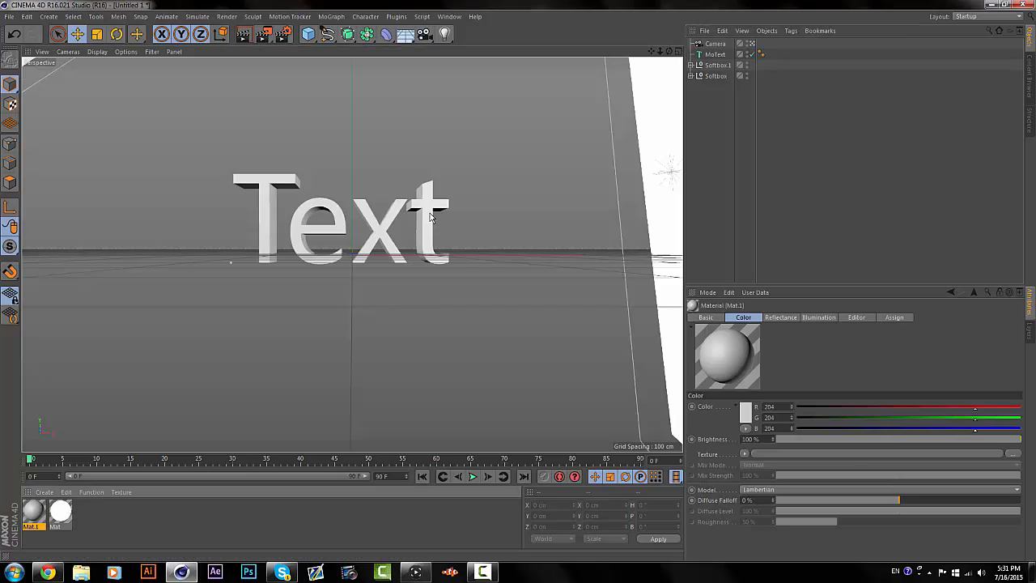
double_click(33, 512)
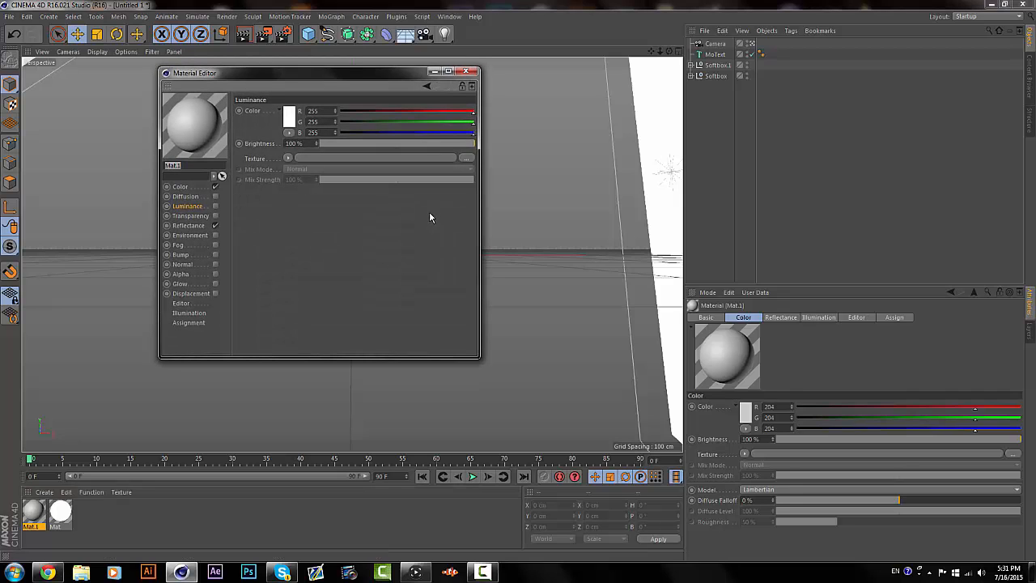
click(215, 226)
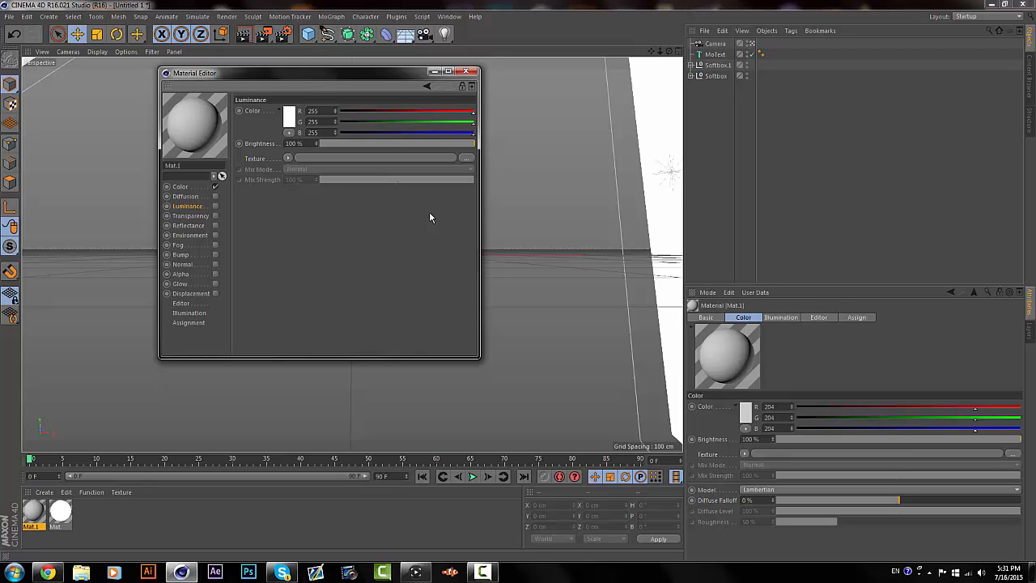
click(216, 207)
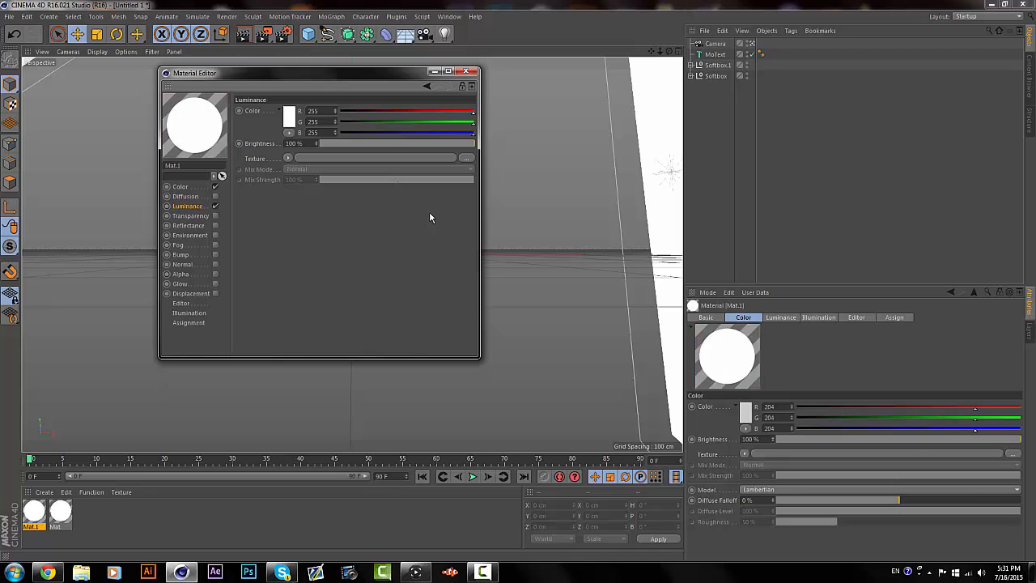
click(335, 144)
click(344, 143)
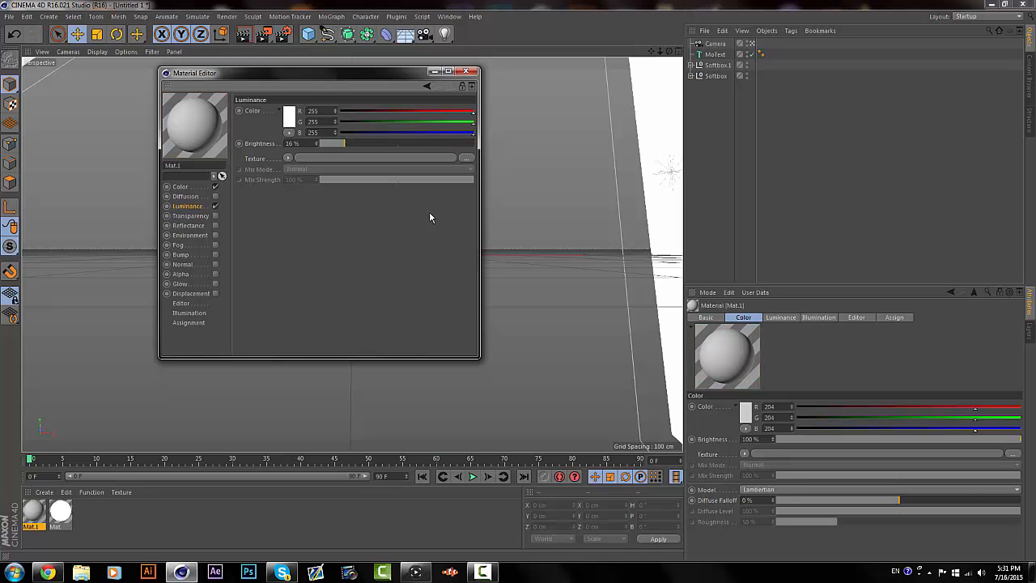
- Switch the new material's preview to Object (Soft Shadow)
right_click(189, 123)
click(430, 214)
right_click(203, 120)
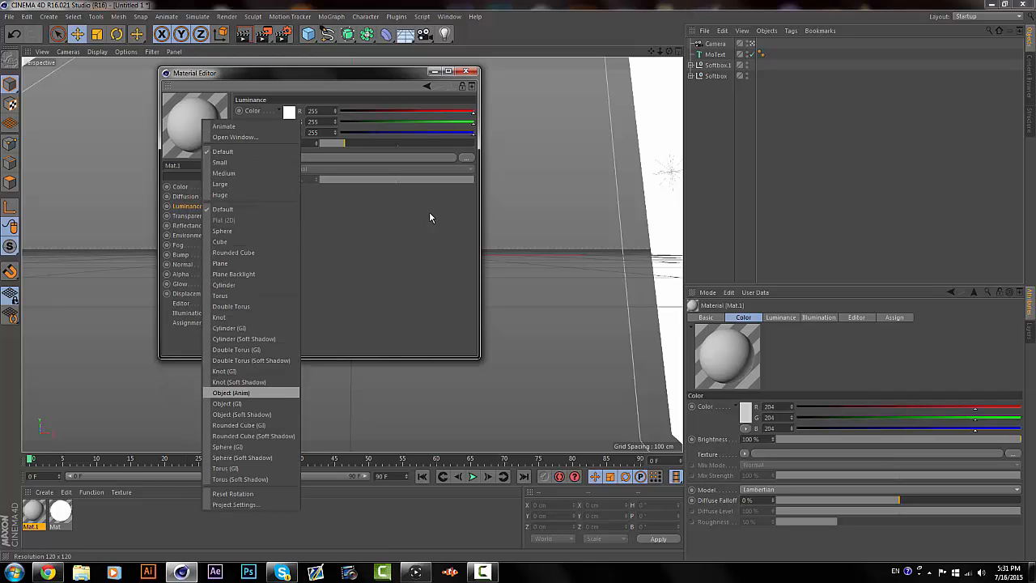
click(241, 413)
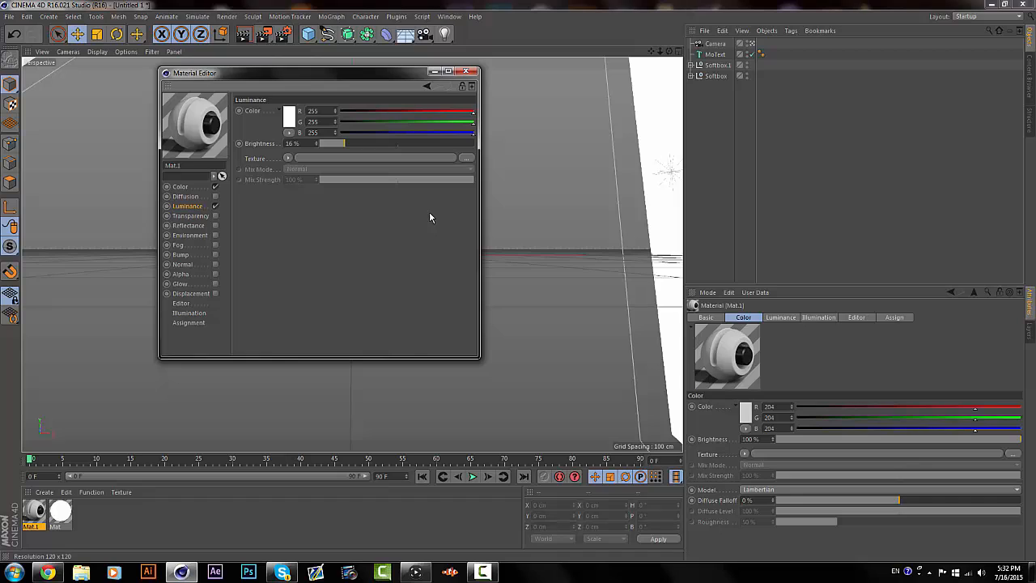
- Set the new material's color to pure white, RGB 255, 255, 255, and fine-tune its luminance brightness
drag(344, 143, 352, 143)
click(180, 187)
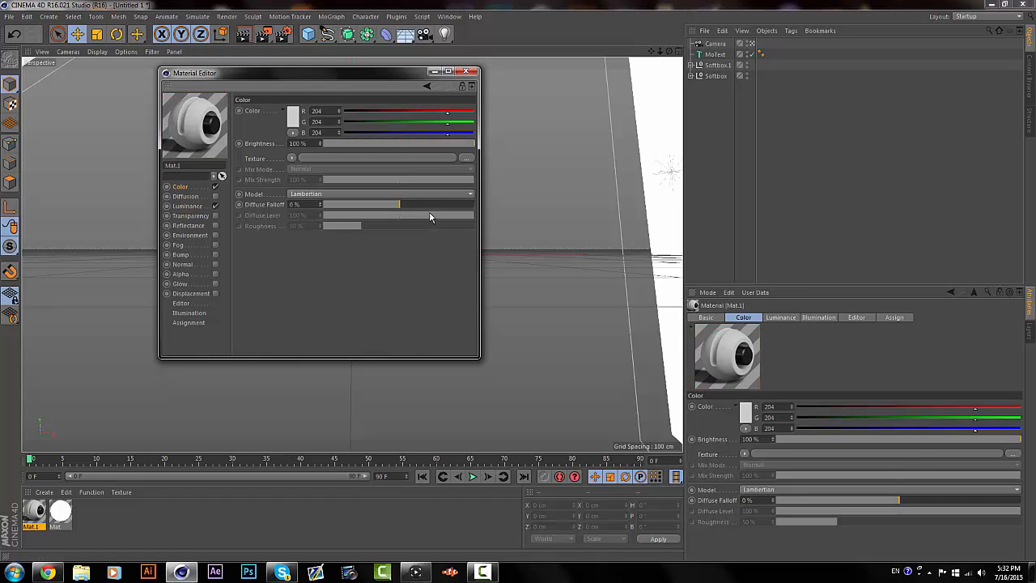
click(293, 113)
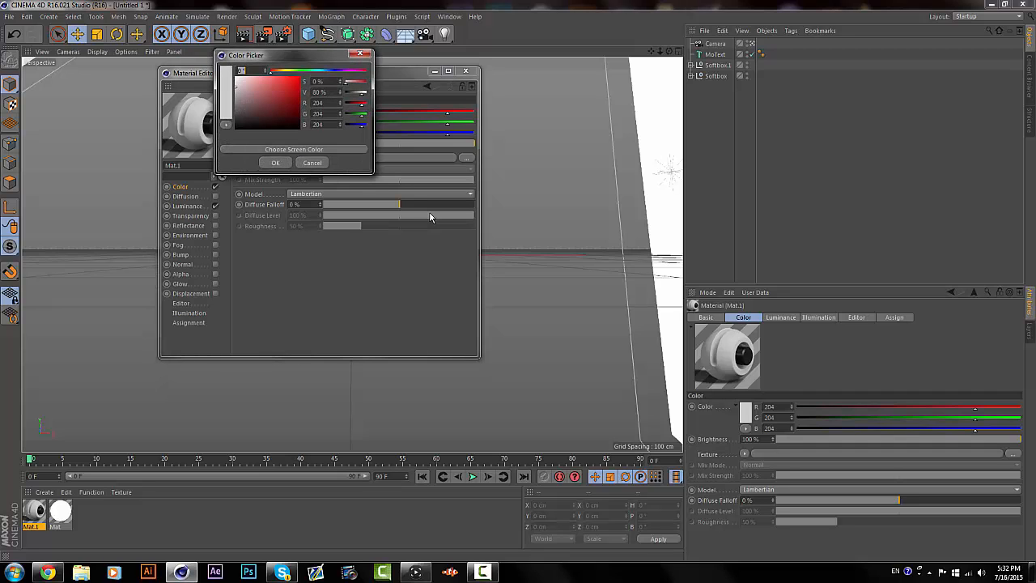
drag(236, 79, 235, 77)
click(276, 163)
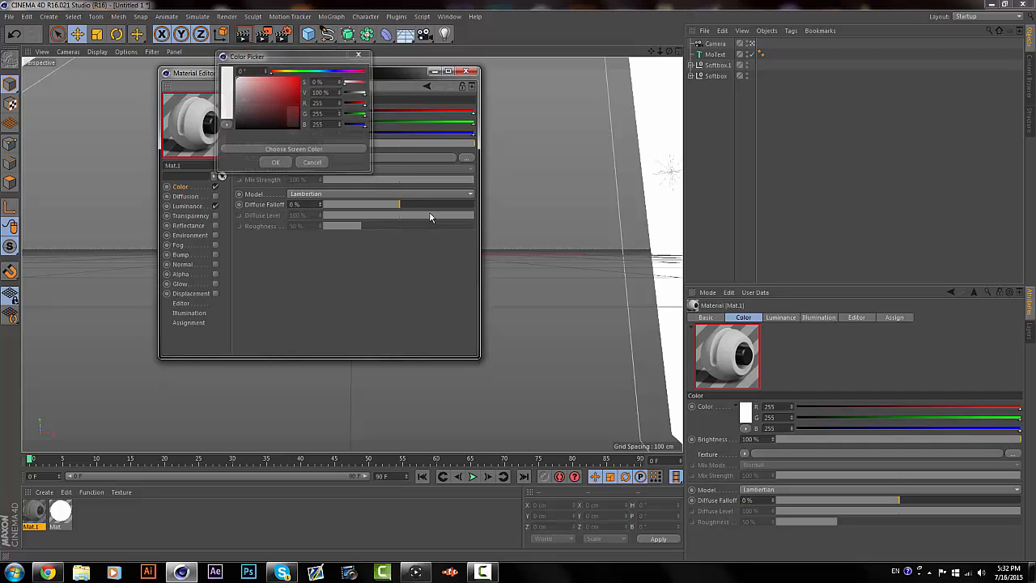
click(187, 207)
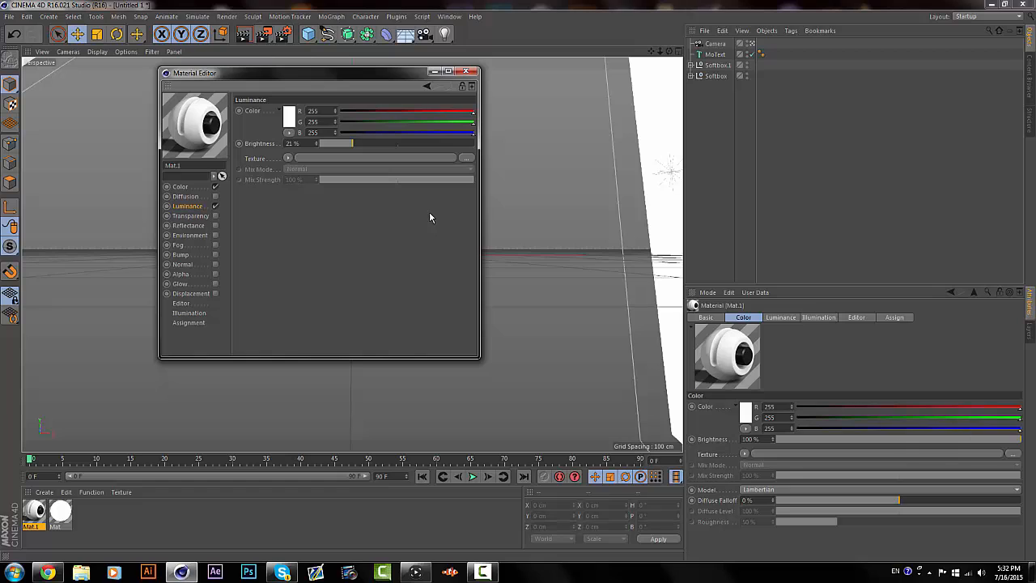
click(340, 144)
- Apply the new material to the MoText object and render a preview of the camera view
click(466, 71)
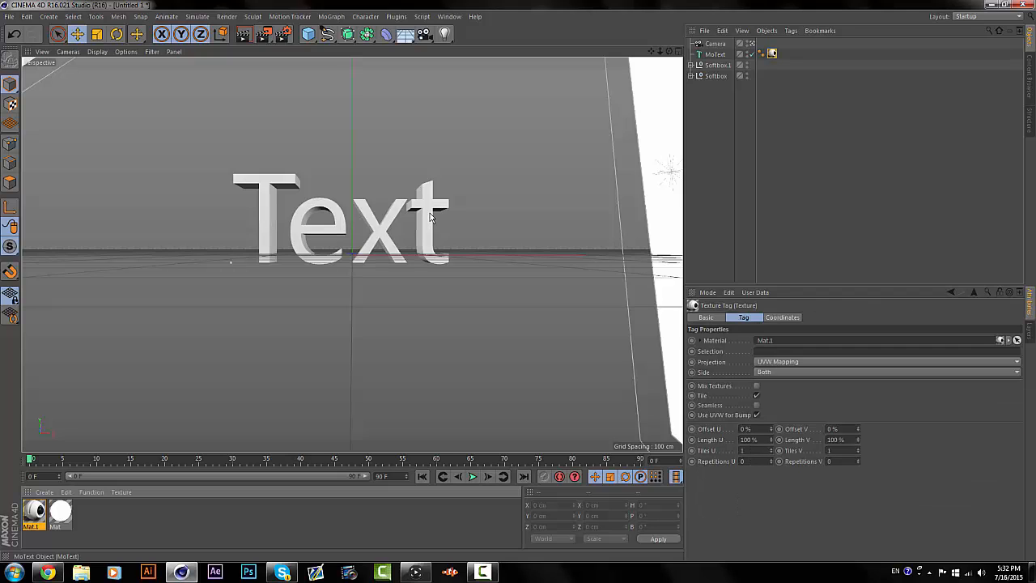
key(ctrl+r)
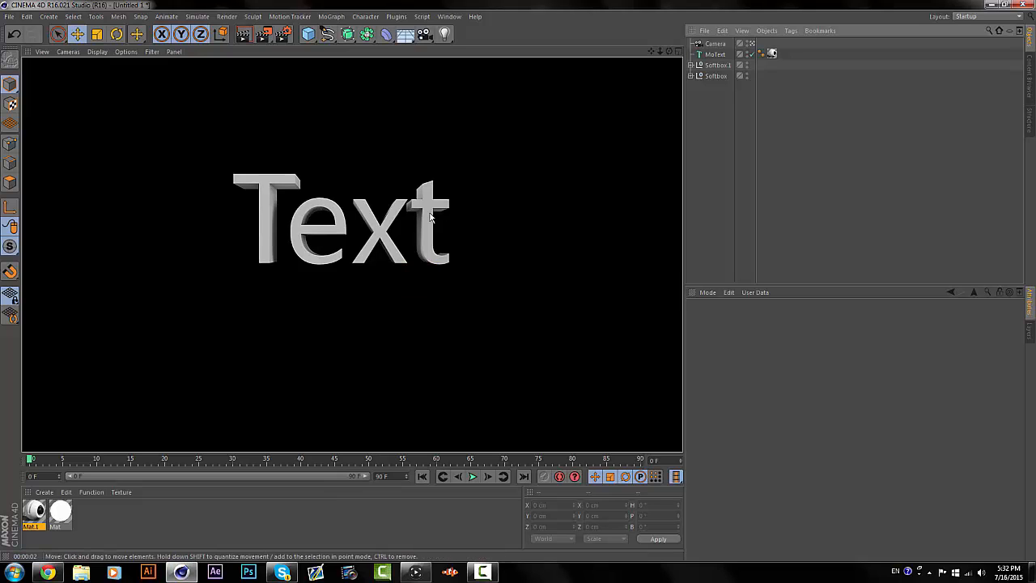
click(431, 217)
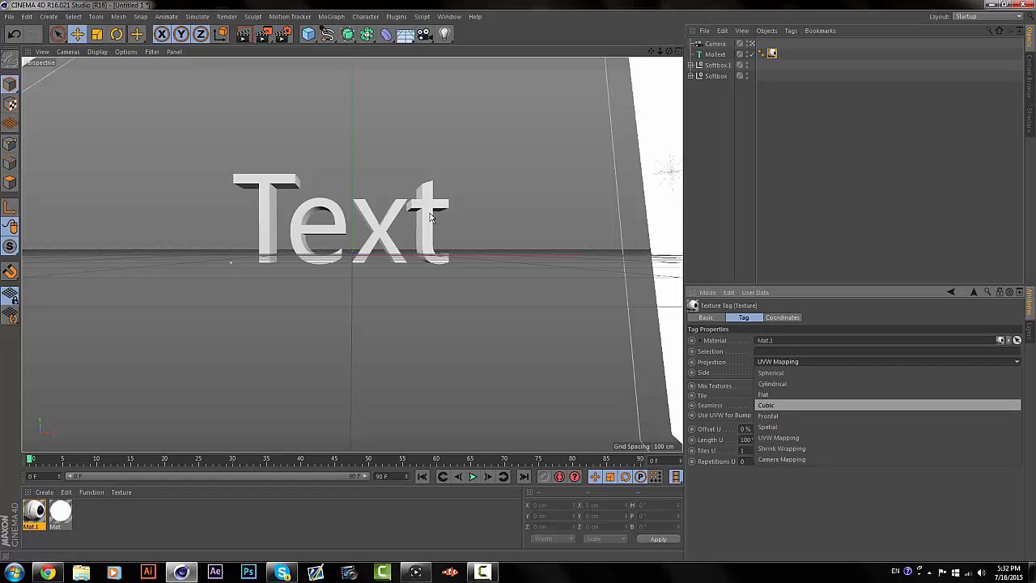
click(431, 217)
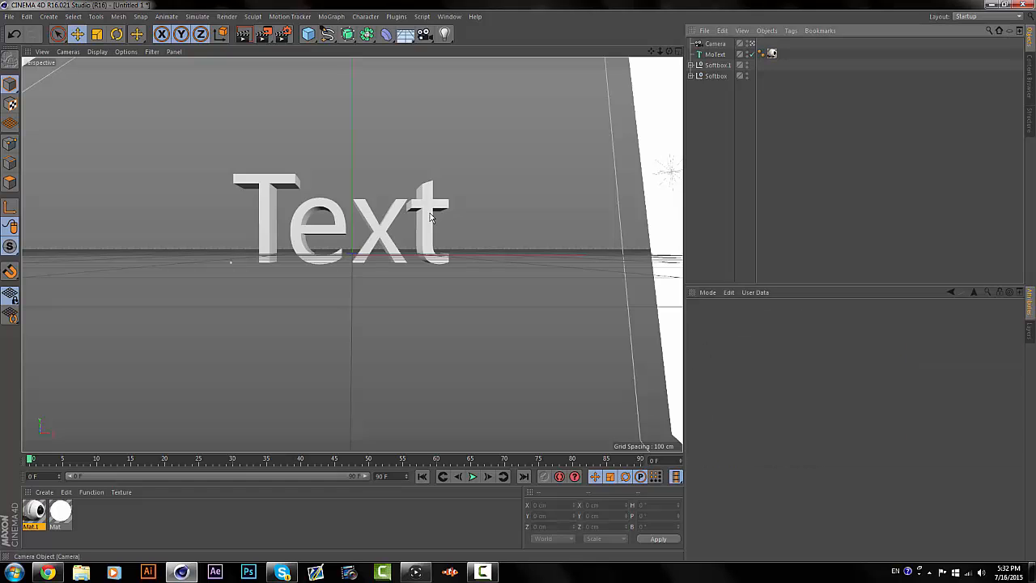
- Set both the start and end caps of the MoText object to Fillet Cap
click(767, 317)
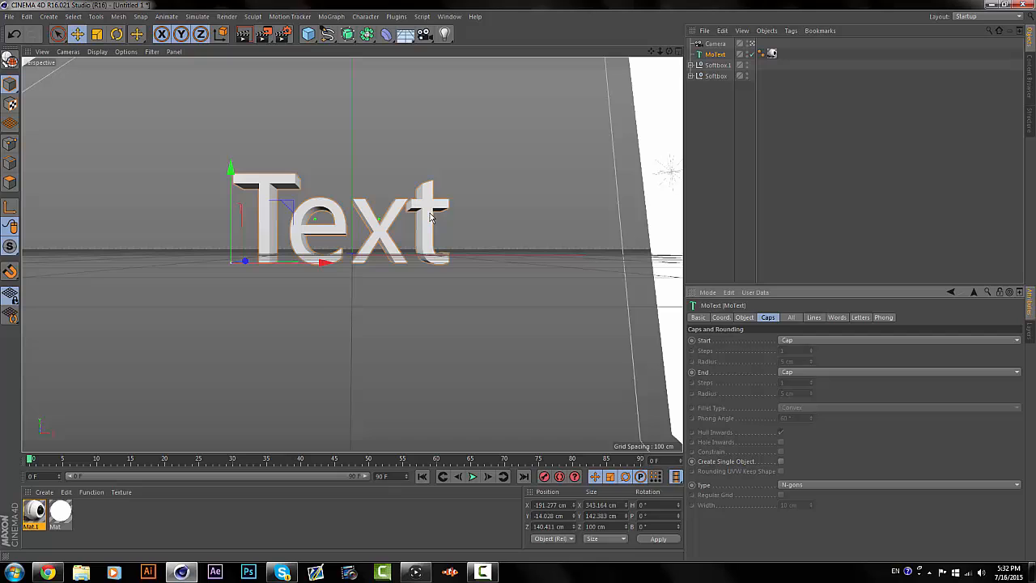
click(743, 317)
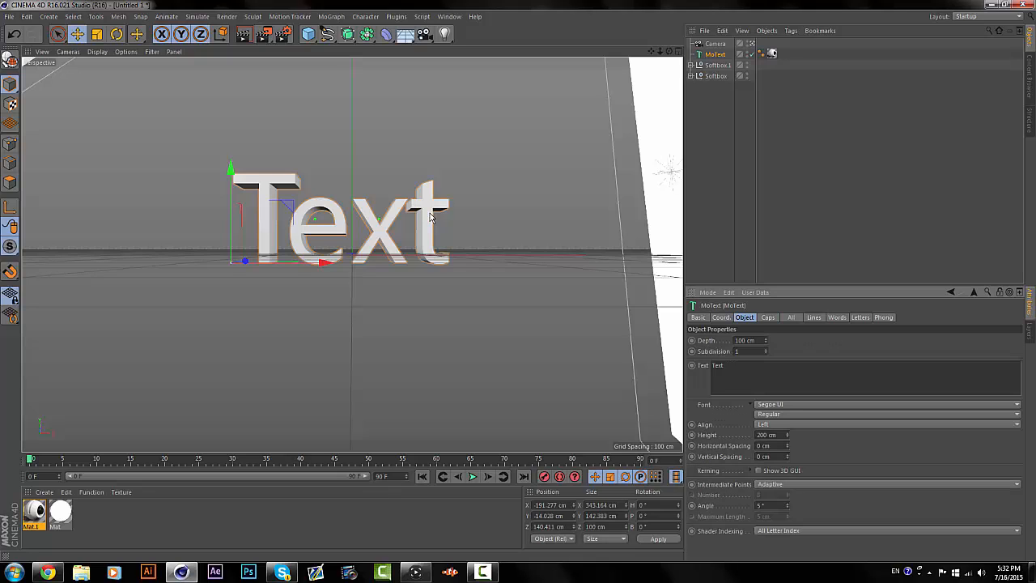
click(767, 318)
click(898, 340)
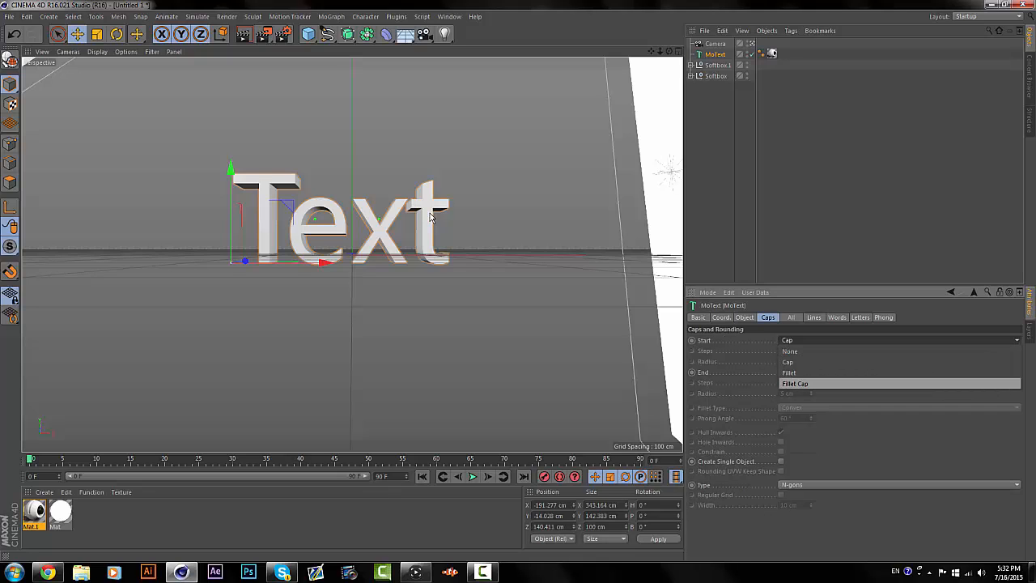
click(898, 381)
click(898, 372)
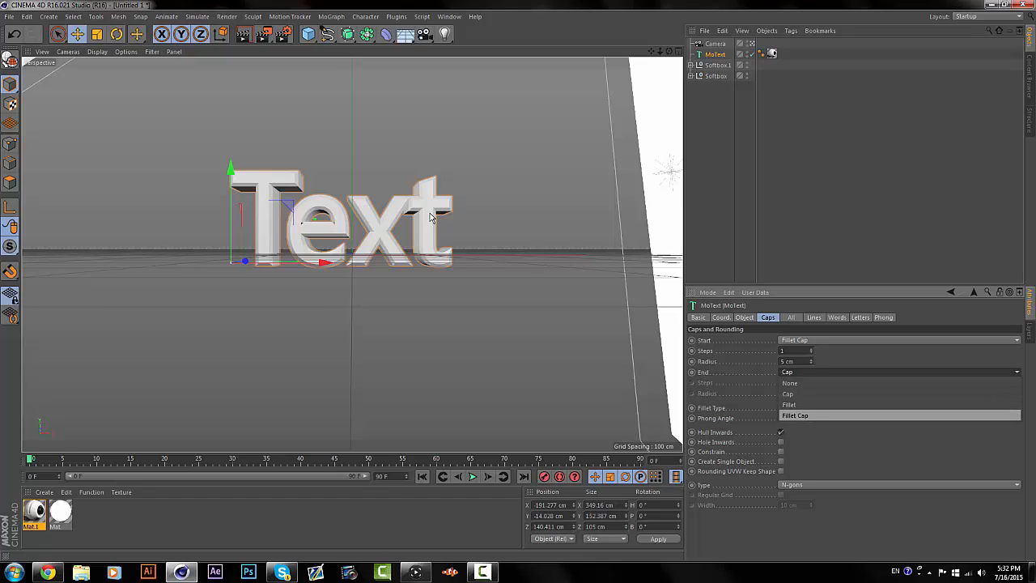
click(898, 412)
- Set the MoText fillet radius to 1 cm for both the start and end caps
key(Tab)
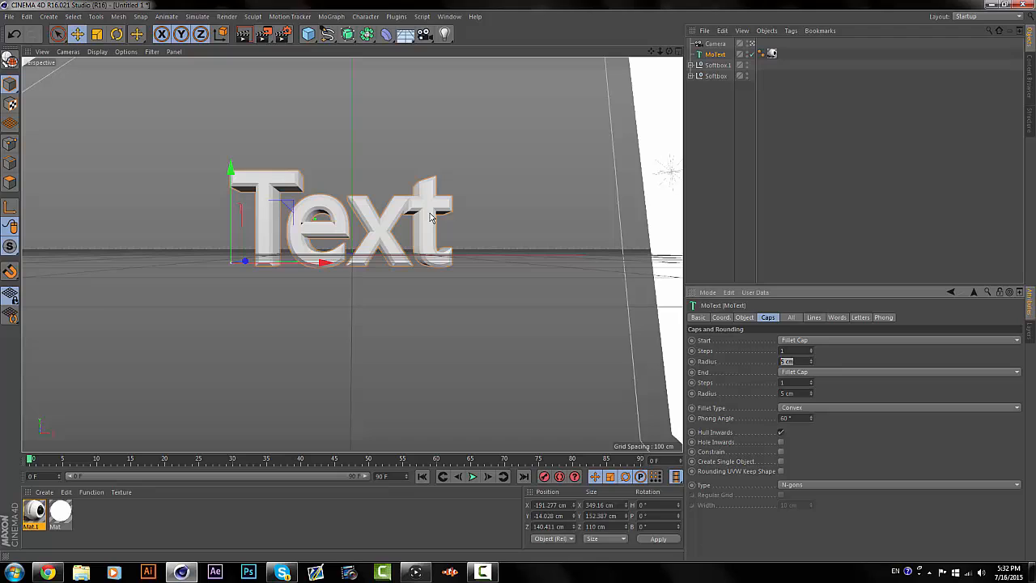
text(1)
key(Return)
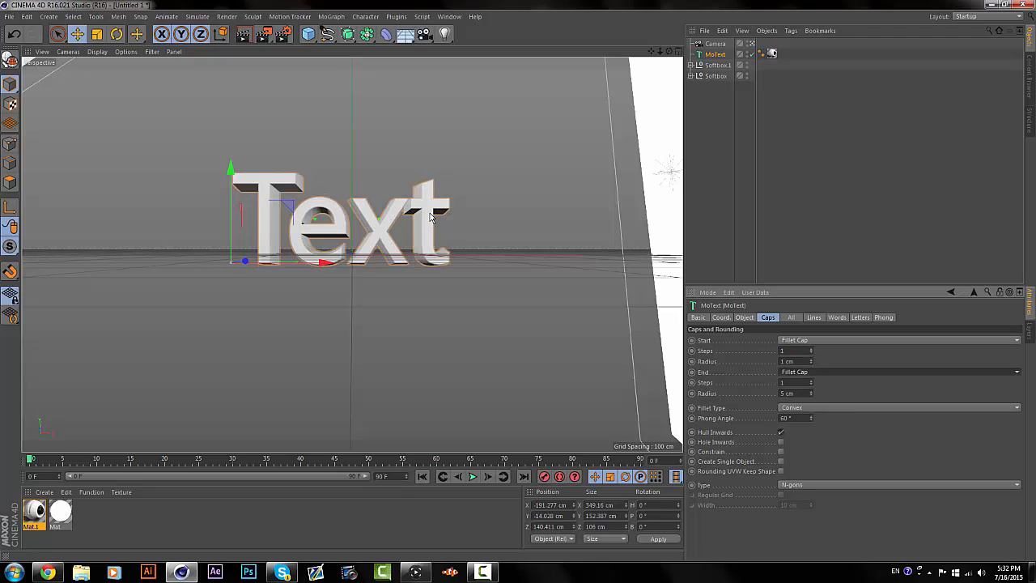
key(Tab)
key(Tab)
text(1)
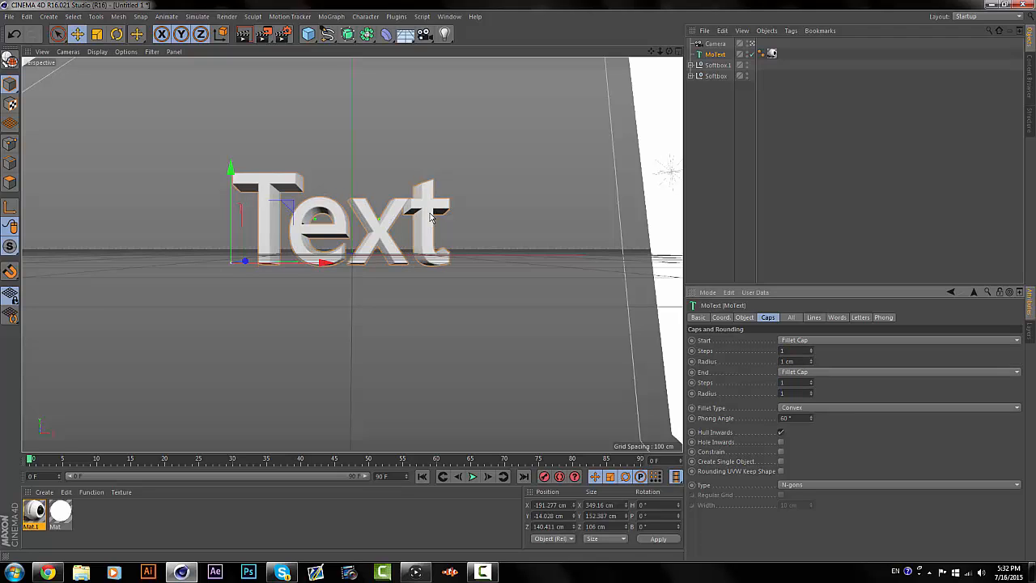
key(Return)
- Deselect everything and render a preview of the text with its filleted caps
key(ctrl+shift+a)
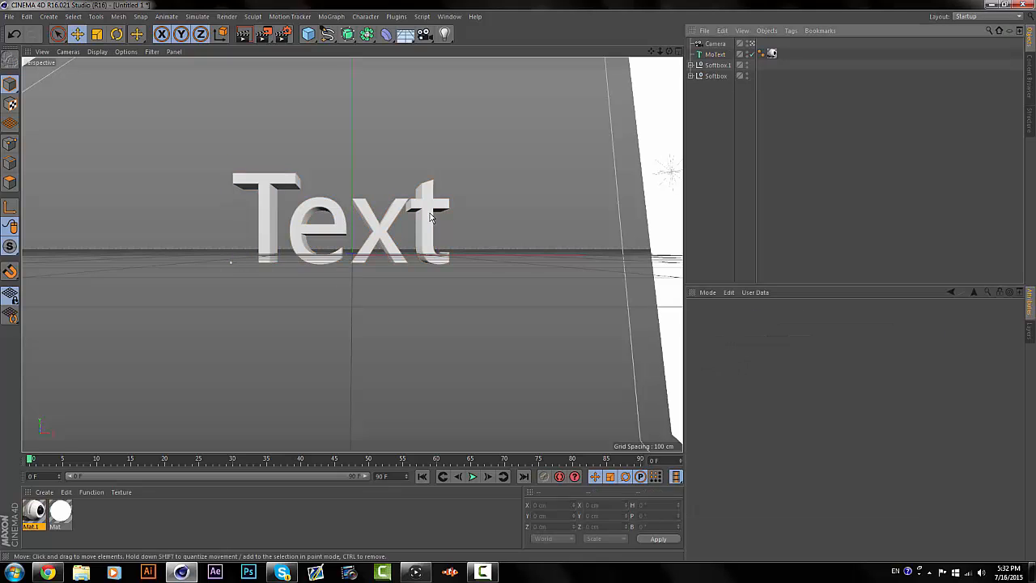
key(ctrl+r)
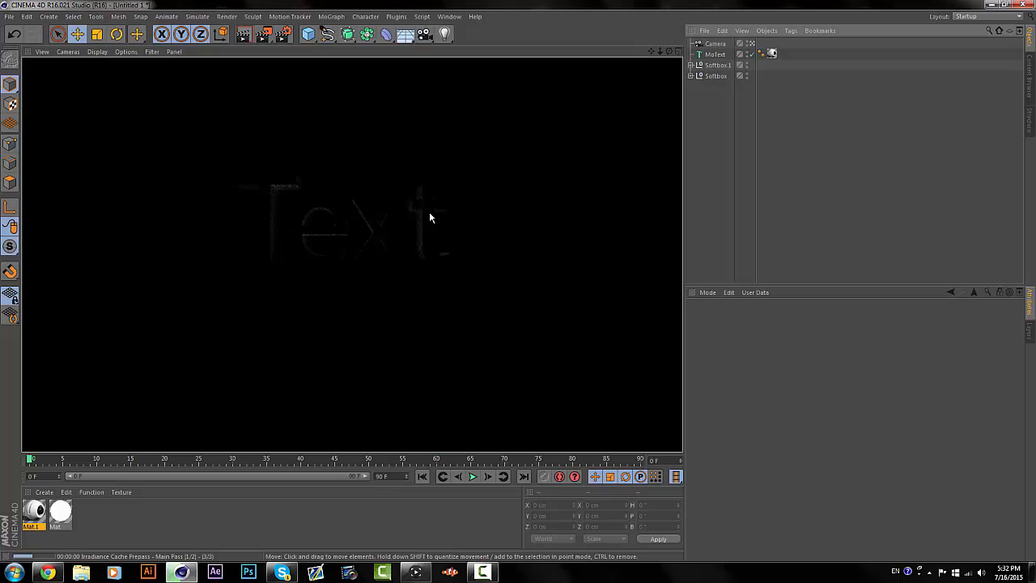
click(429, 214)
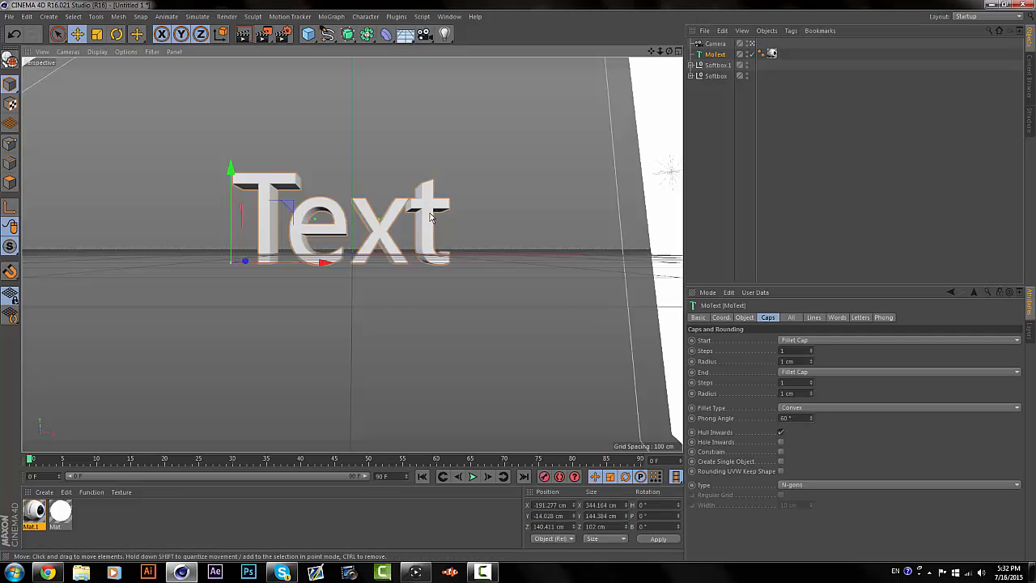
- Add an omni light and place it left of the text at about X -315 cm, Z -66 cm
key(ctrl+shift+a)
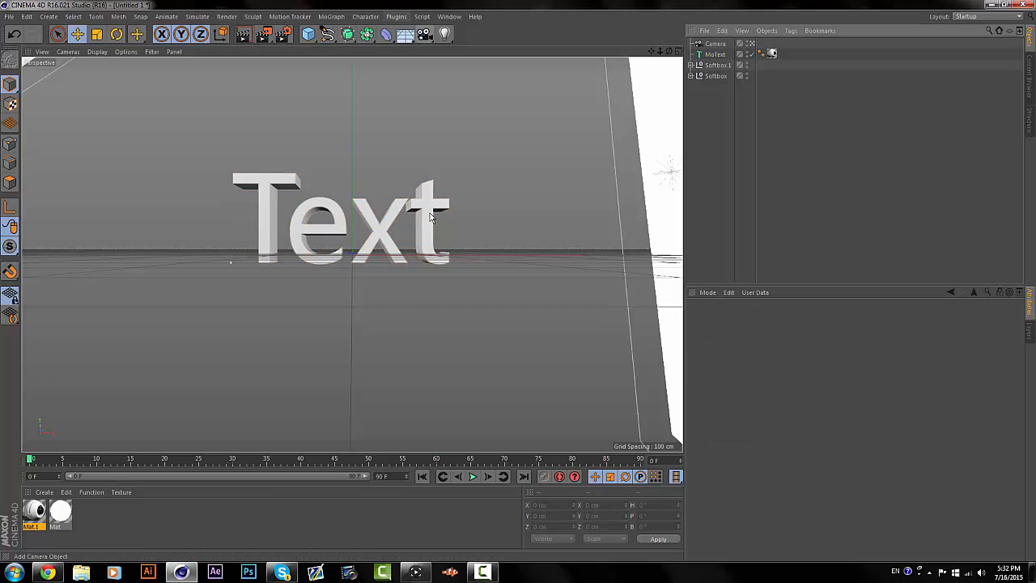
drag(446, 254, 216, 255)
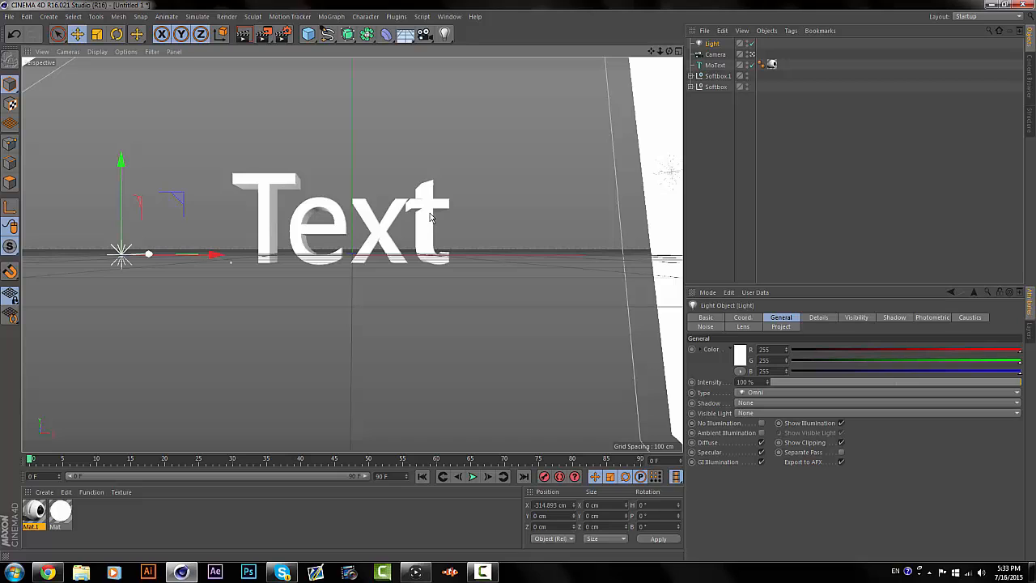
drag(148, 254, 132, 254)
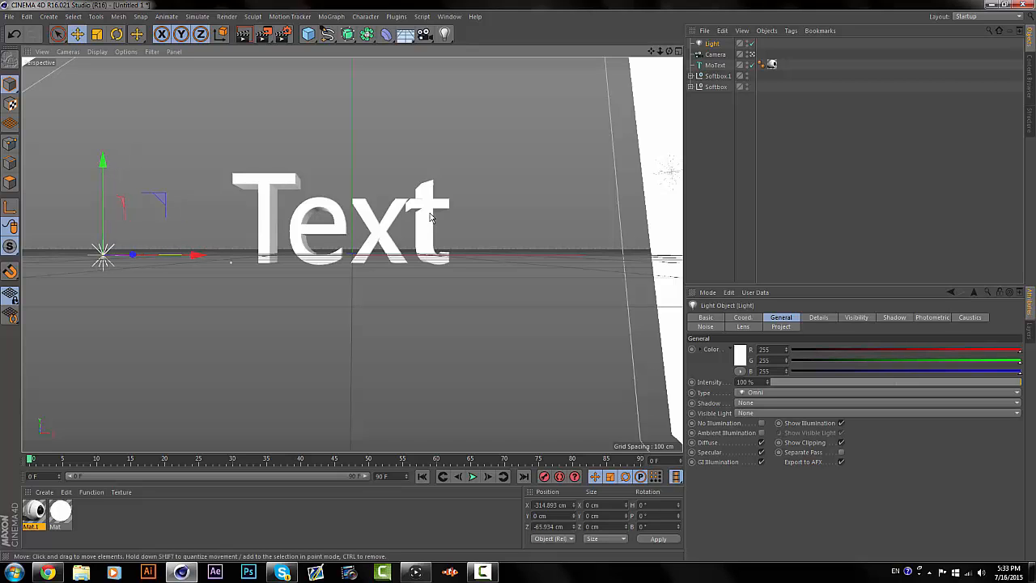
- Duplicate the light to the text's lower right at about X 140, Y -70, Z -140 cm, and copy that one up to about Y 196 cm
key(ctrl+c)
key(ctrl+v)
mouse_move(103, 254)
mouse_down()
mouse_move(461, 275)
mouse_move(462, 308)
mouse_move(474, 315)
mouse_up()
key(ctrl+c)
key(ctrl+v)
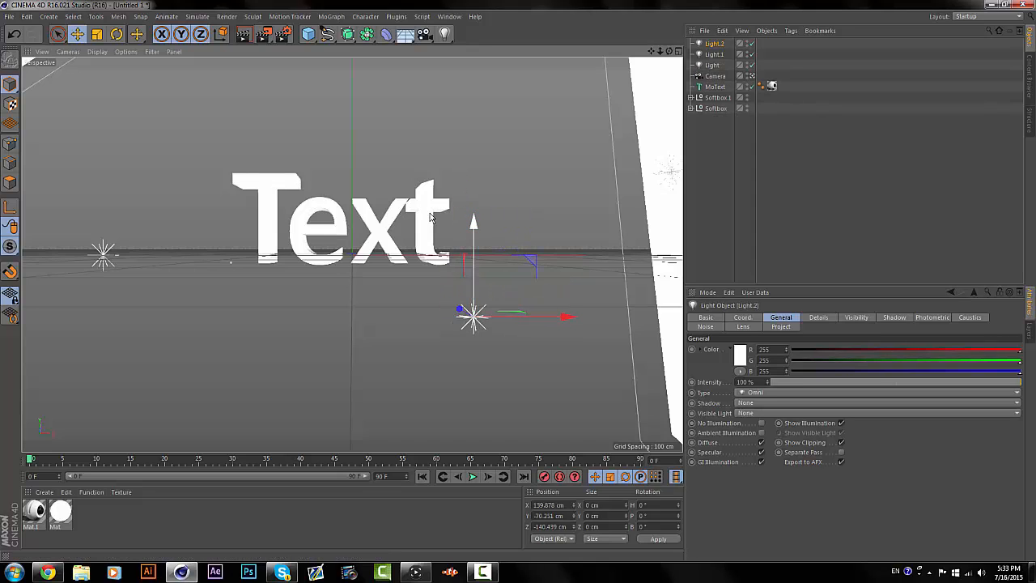
drag(474, 243, 474, 12)
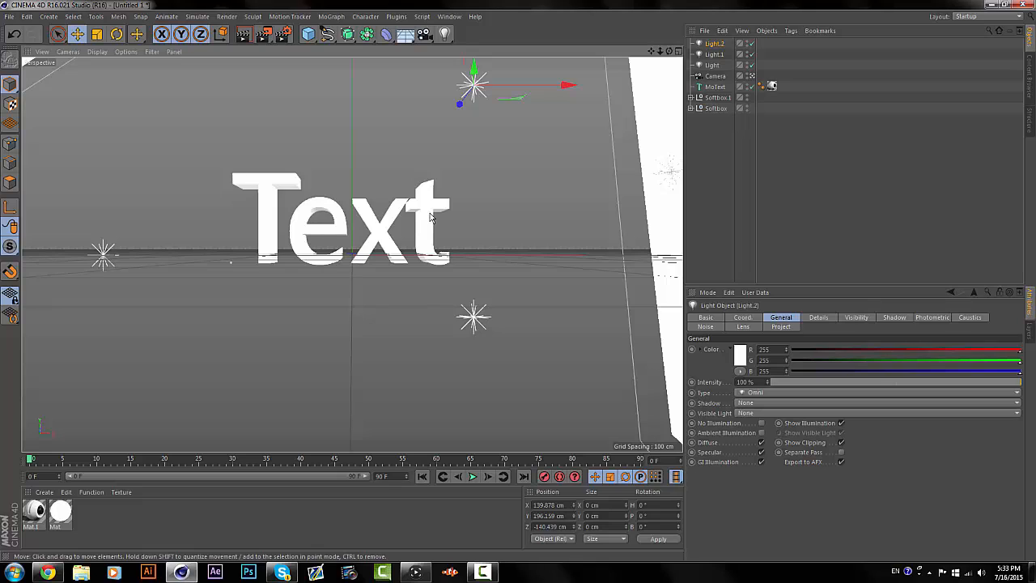
- Duplicate the upper-right light and move the copy to the text's upper left at about X -151 cm, Z 122 cm
key(ctrl+c)
key(ctrl+v)
drag(567, 84, 314, 84)
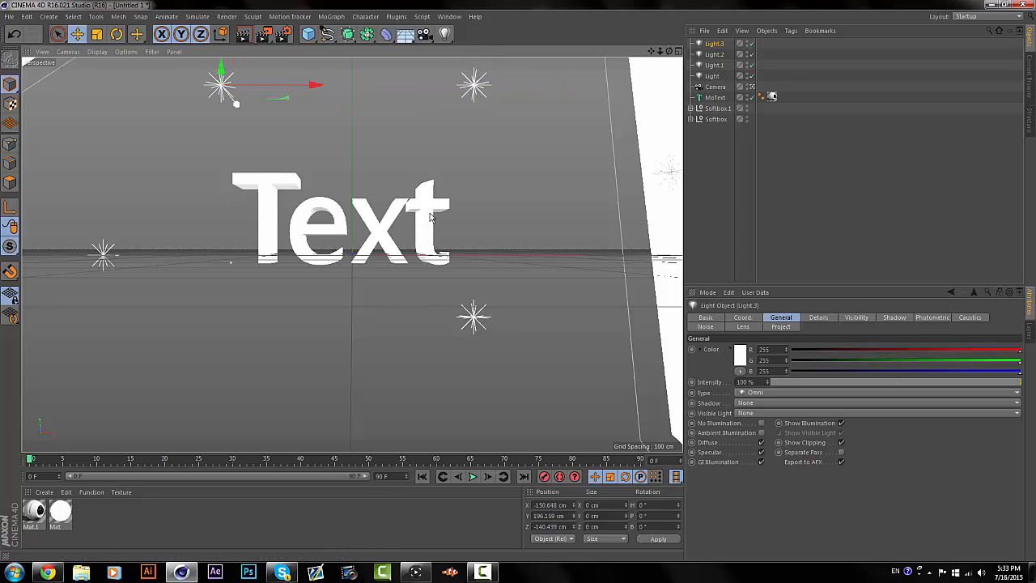
drag(237, 103, 265, 141)
- Duplicate the upper-left light, place the copy below the text at about X -139 cm, Y -137 cm, and render a preview
key(ctrl+c)
key(ctrl+v)
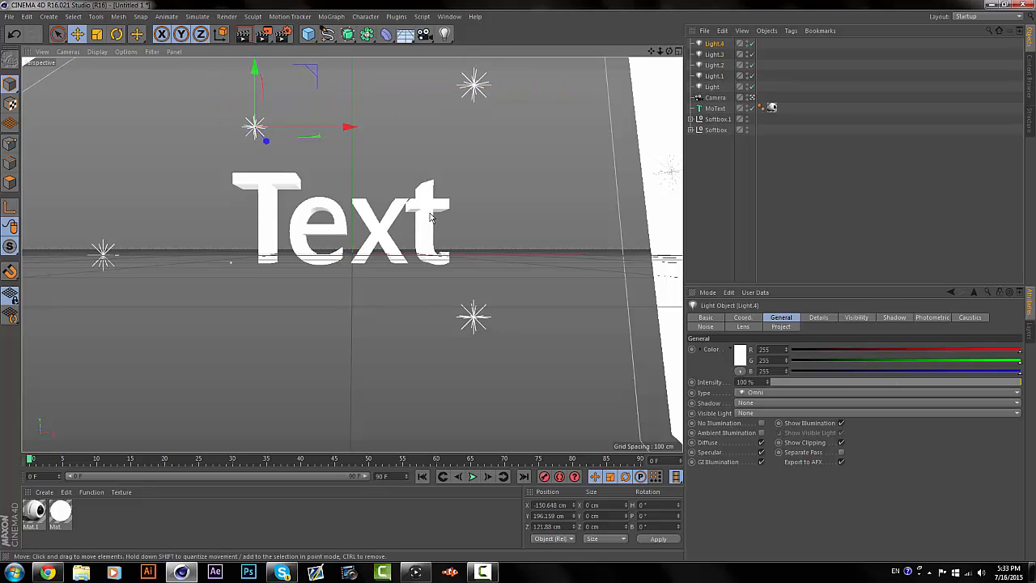
drag(254, 89, 254, 304)
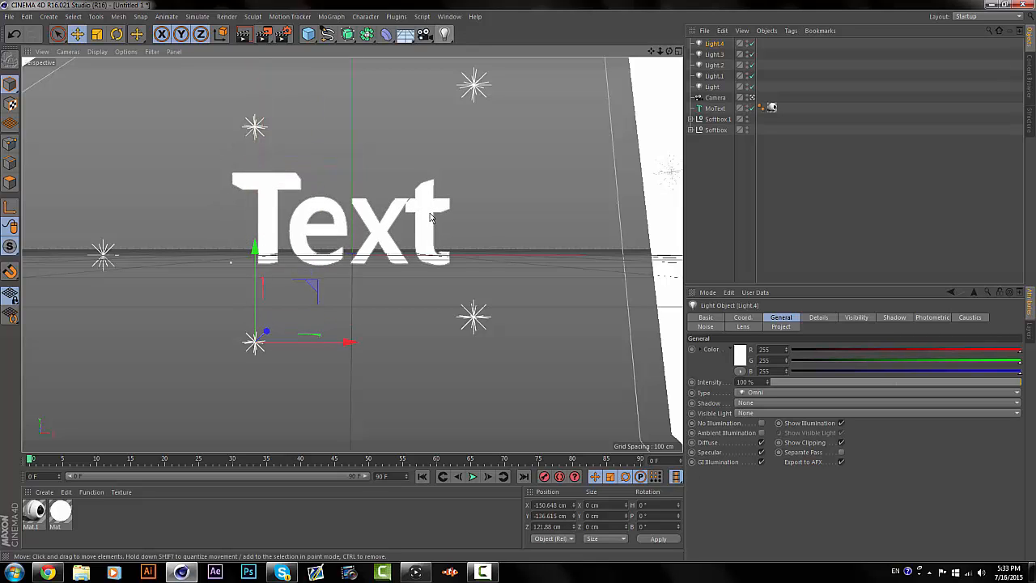
key(Delete)
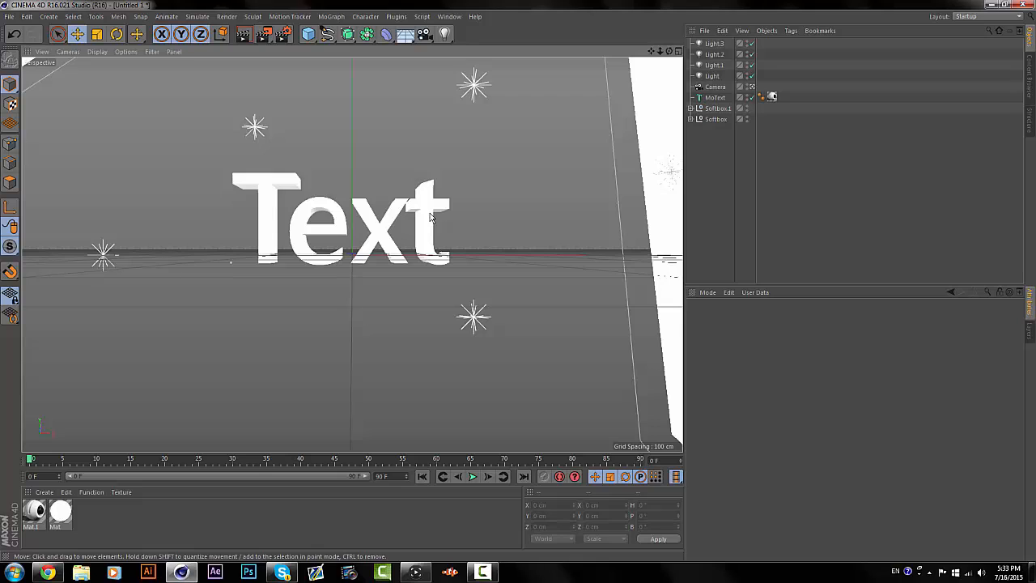
key(ctrl+z)
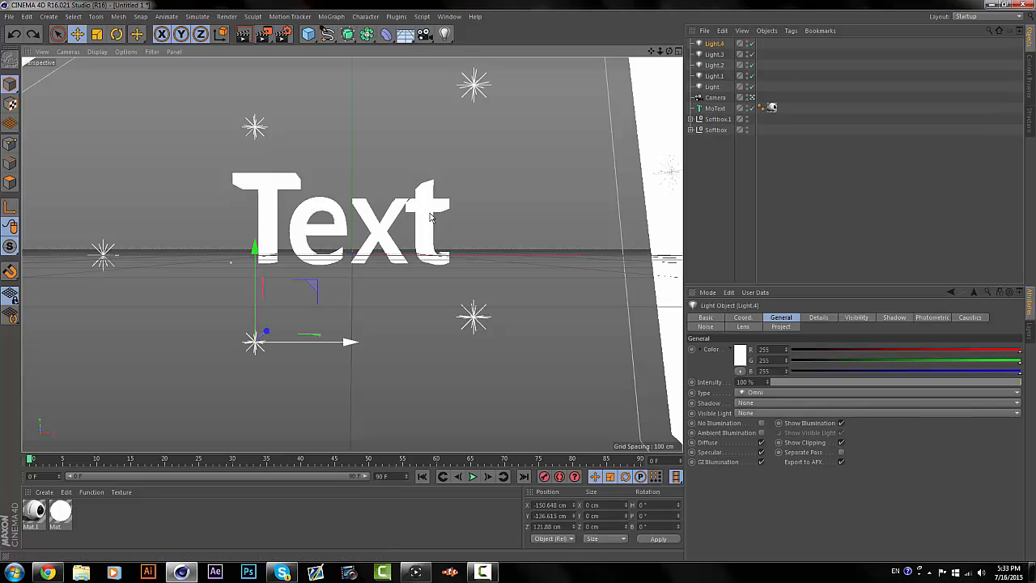
mouse_move(350, 341)
mouse_down()
mouse_move(533, 341)
mouse_move(357, 342)
mouse_up()
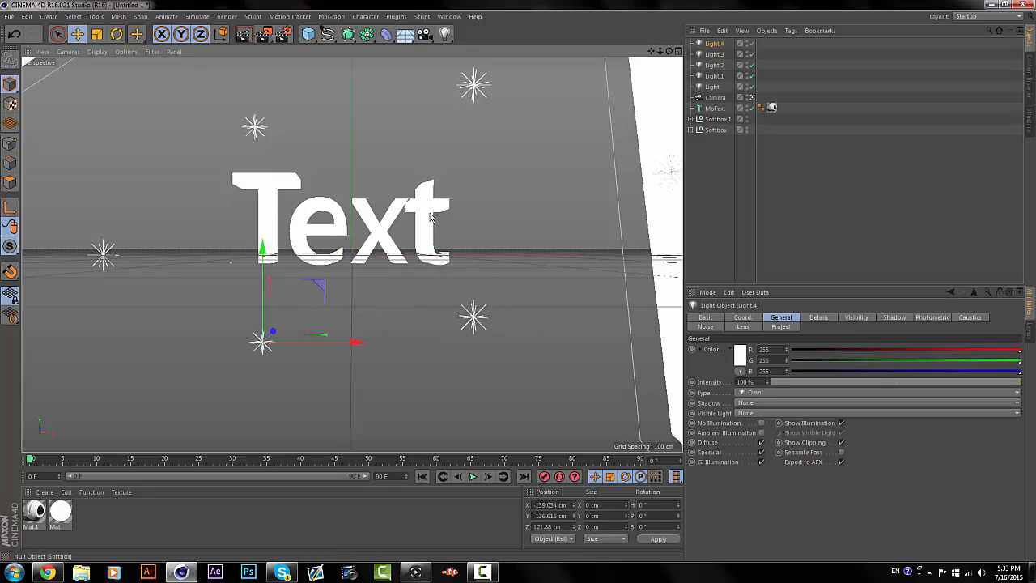
key(ctrl+r)
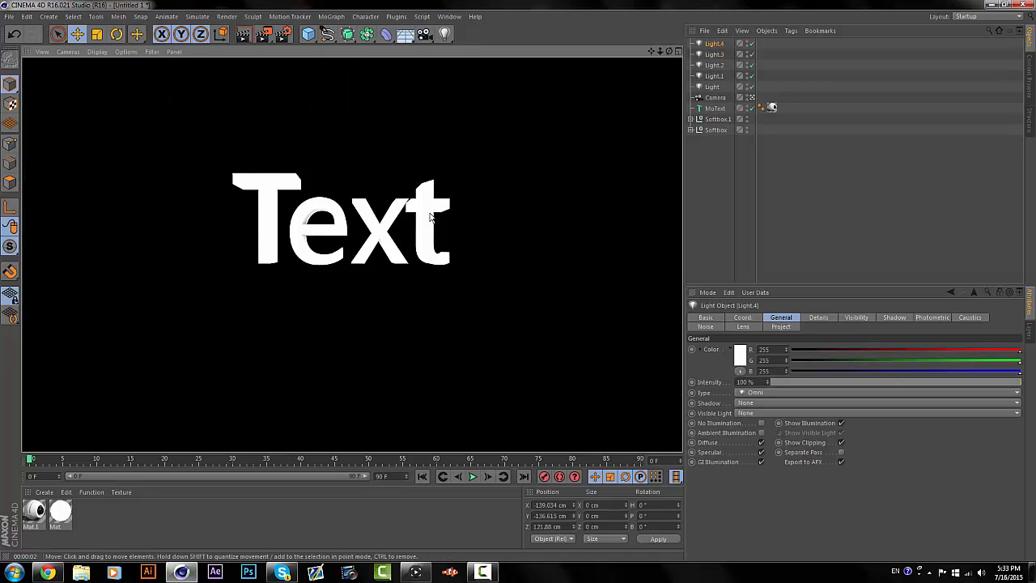
click(431, 217)
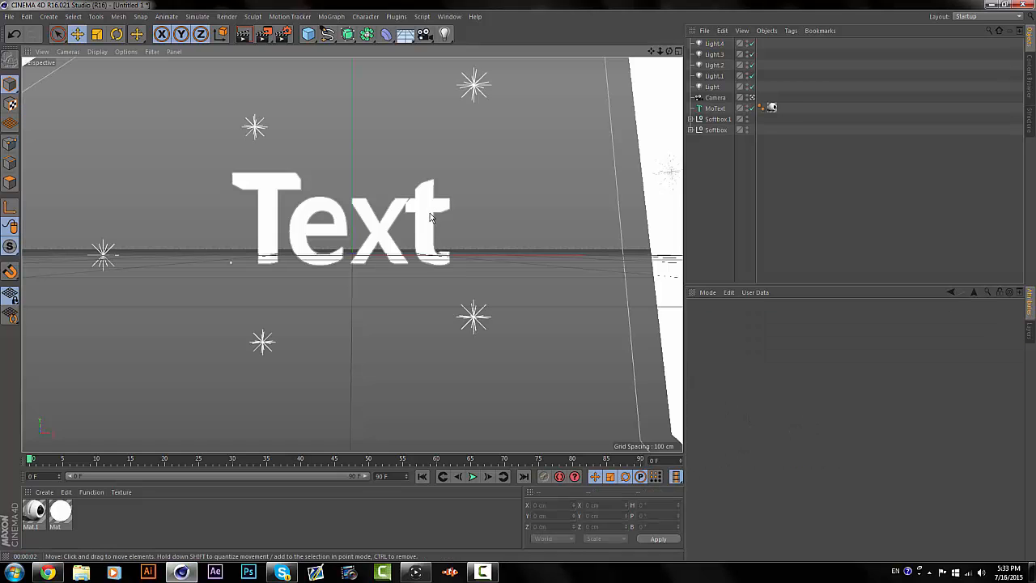
- Select only the five lights and lower their intensity to 23%
mouse_move(801, 112)
mouse_down()
mouse_move(733, 87)
mouse_move(714, 44)
mouse_up()
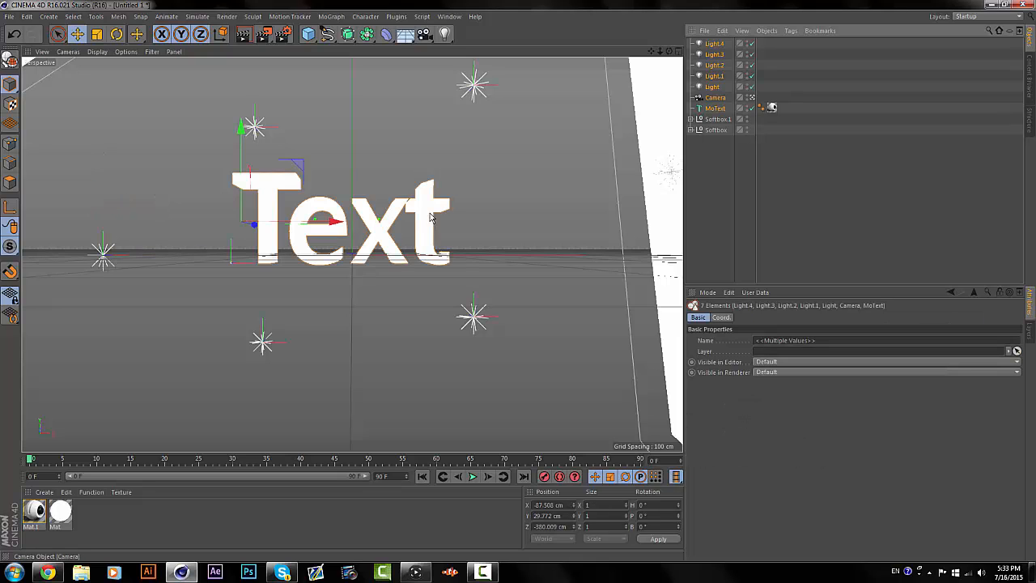
ctrl+click(715, 108)
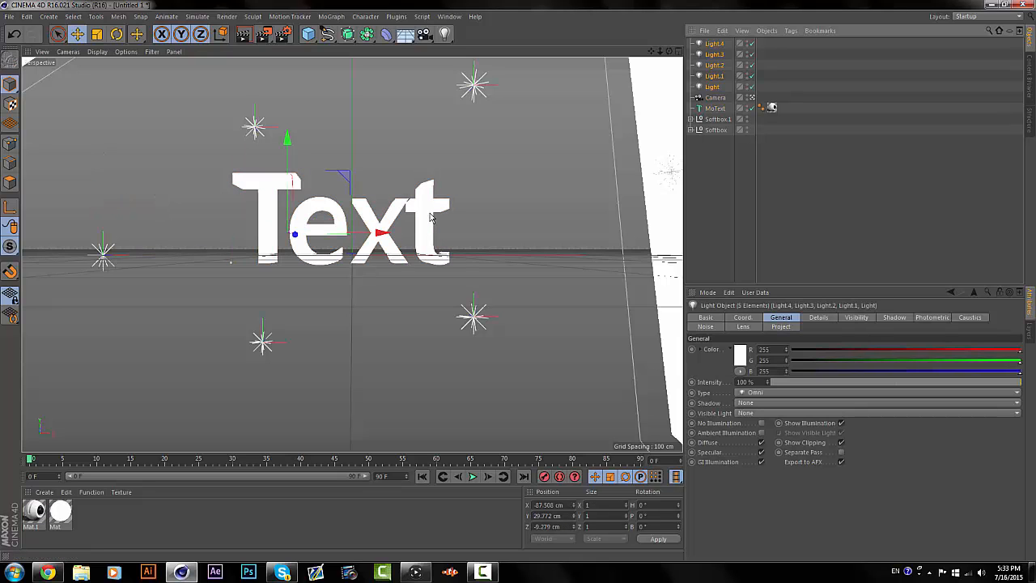
click(916, 382)
drag(916, 382, 827, 382)
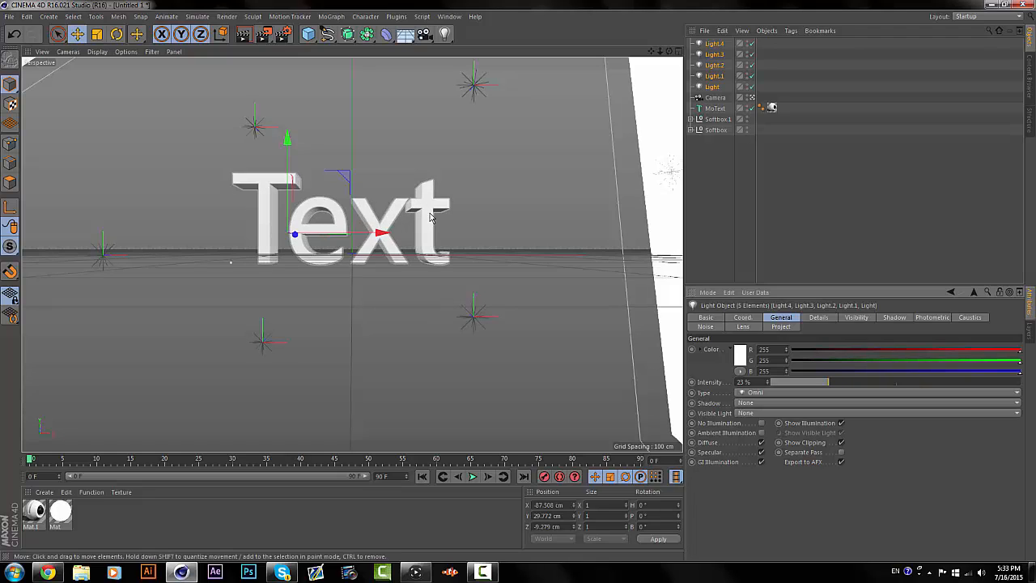
- Try Shadow Maps (Soft) as the shadow type of all five lights and render a preview
click(874, 403)
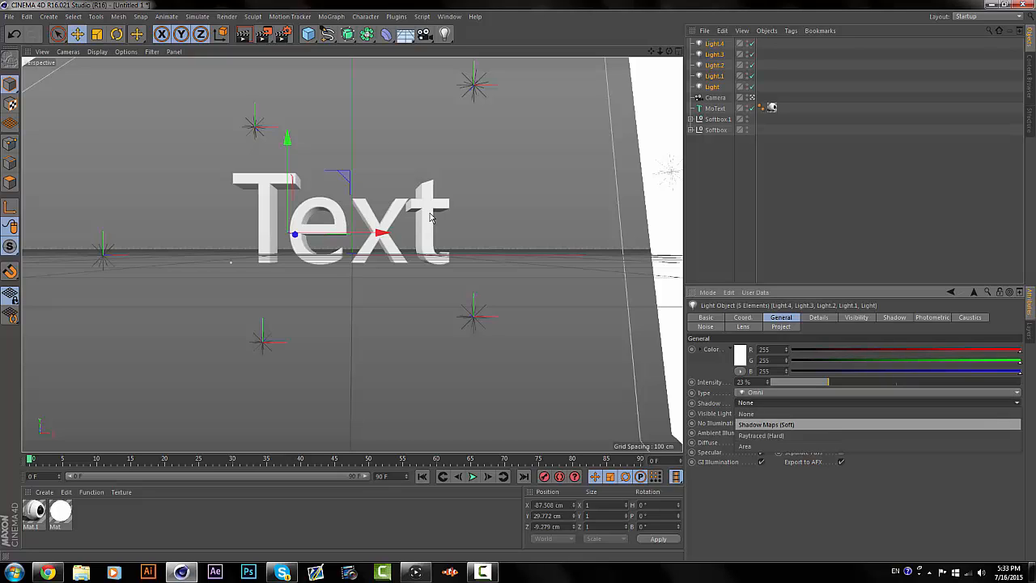
click(769, 424)
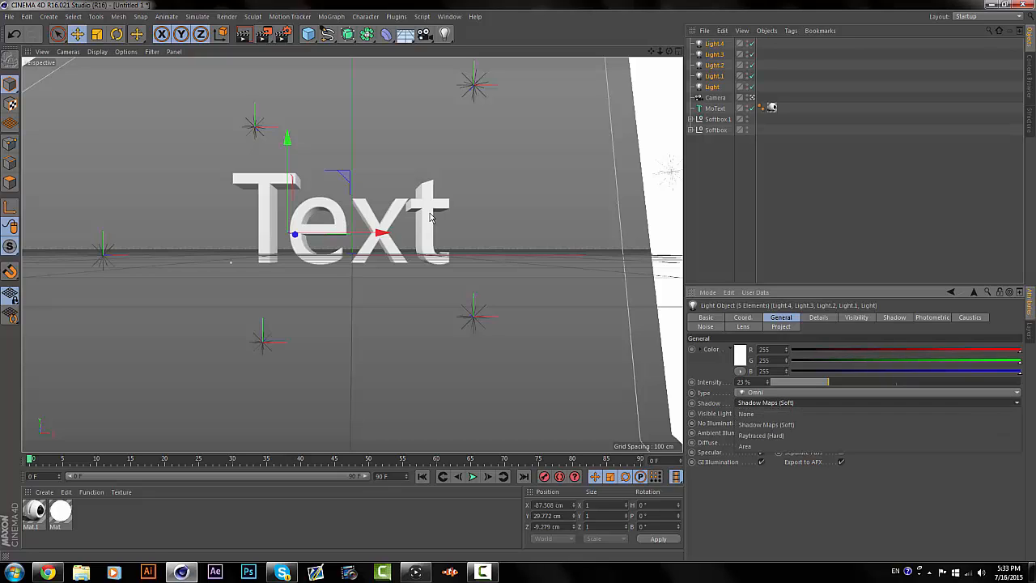
key(ctrl+r)
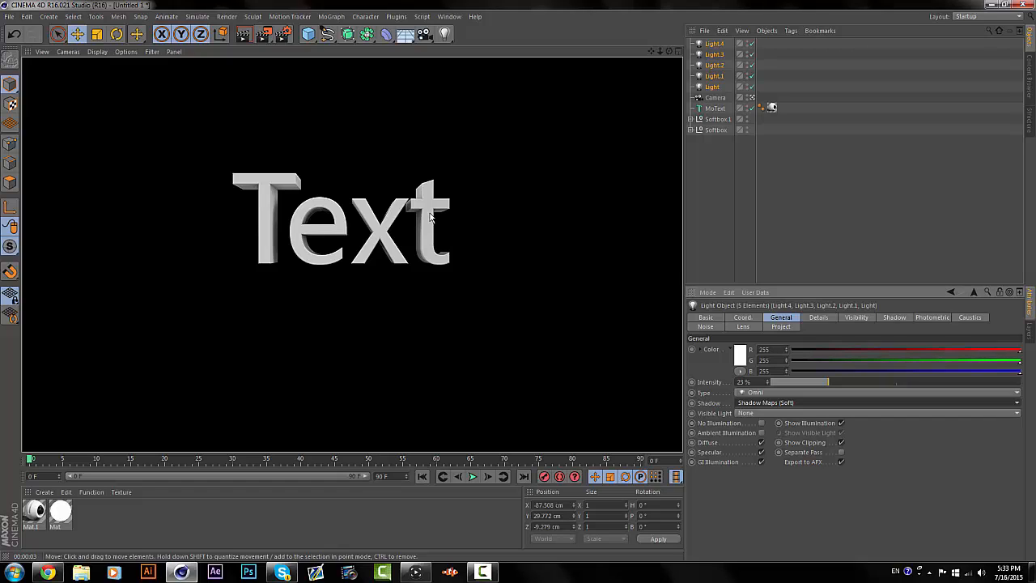
click(429, 217)
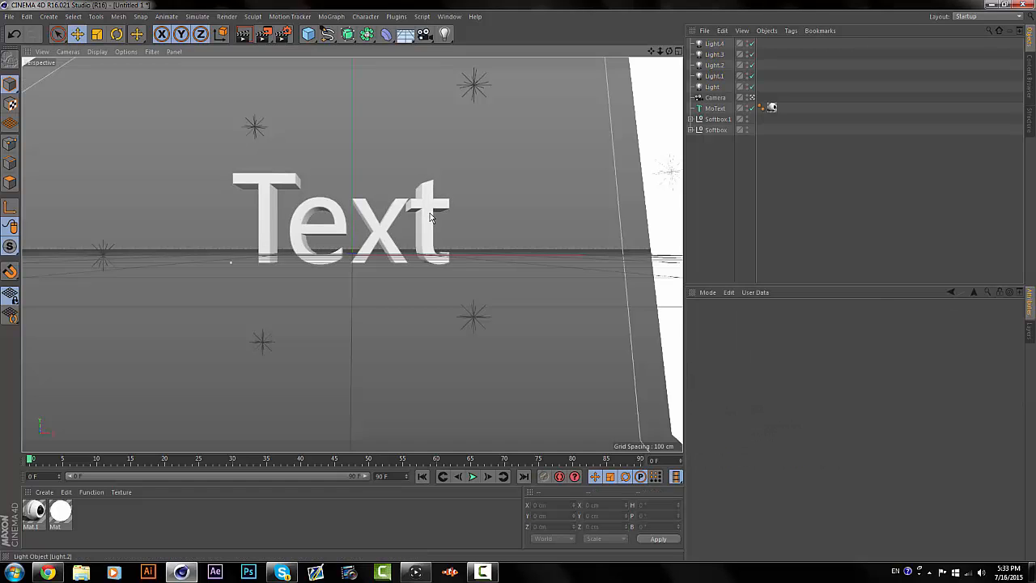
- Set the shadow type of all five lights back to None and render a preview
key(ctrl+z)
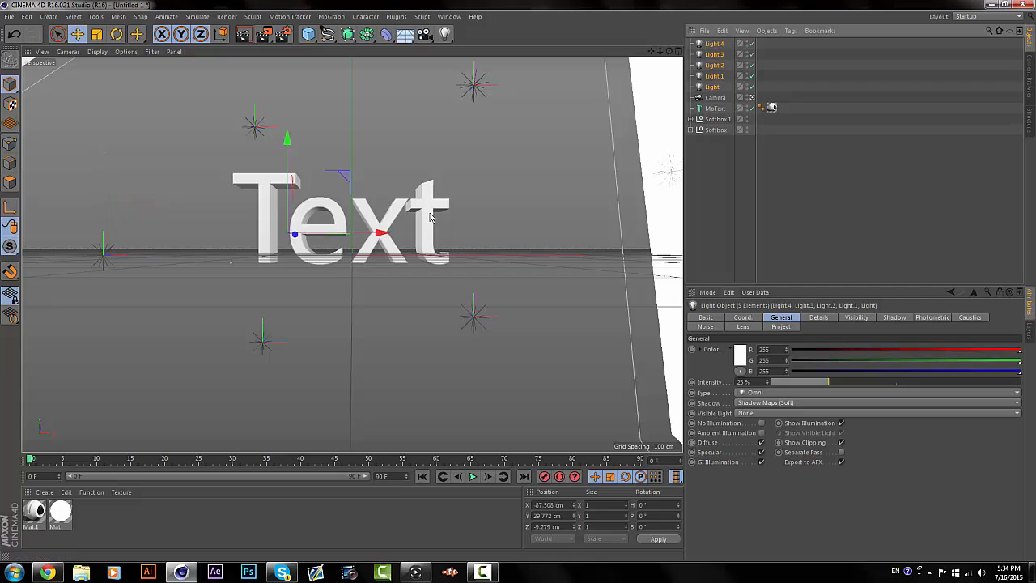
click(785, 403)
click(782, 413)
click(810, 195)
key(ctrl+r)
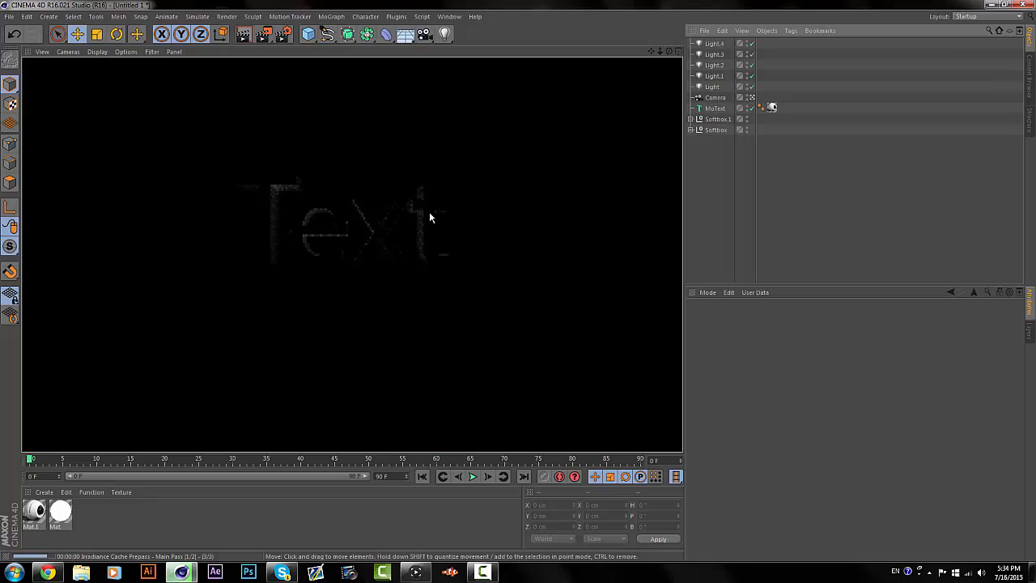
click(430, 217)
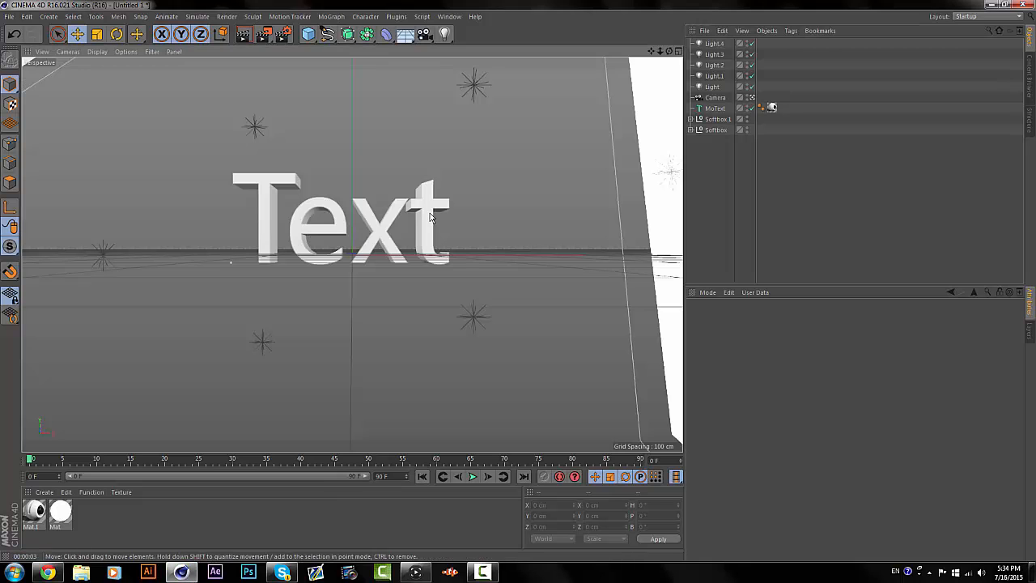
- Set the intensity of all five lights to 25% and move them below the MoText in the object hierarchy
click(712, 87)
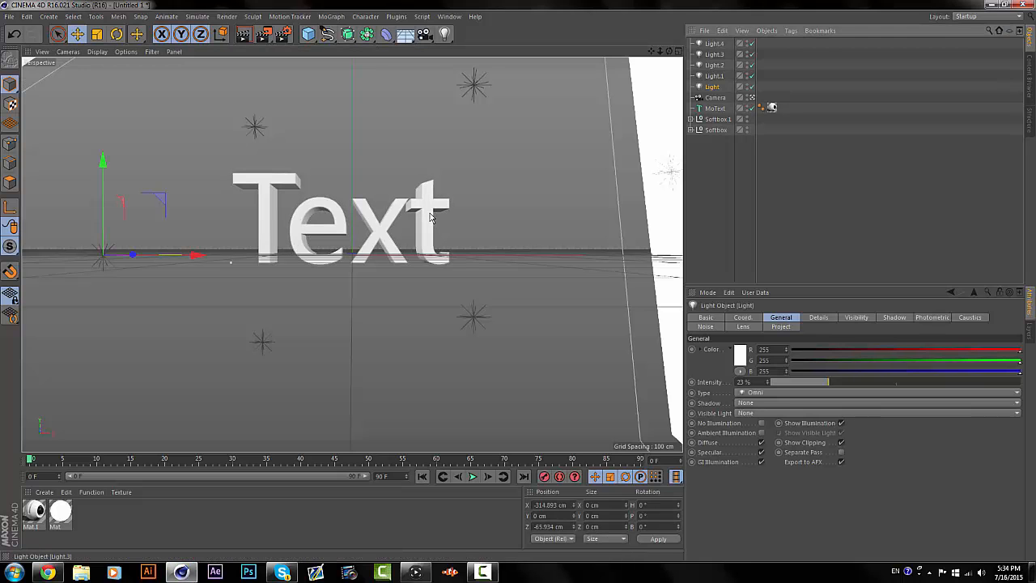
shift+click(714, 44)
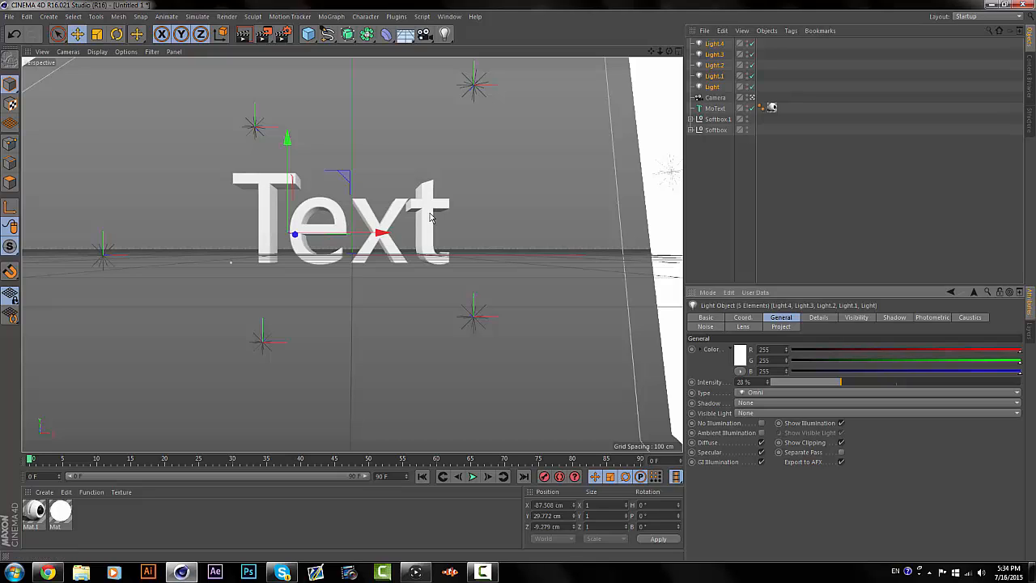
drag(841, 382, 834, 382)
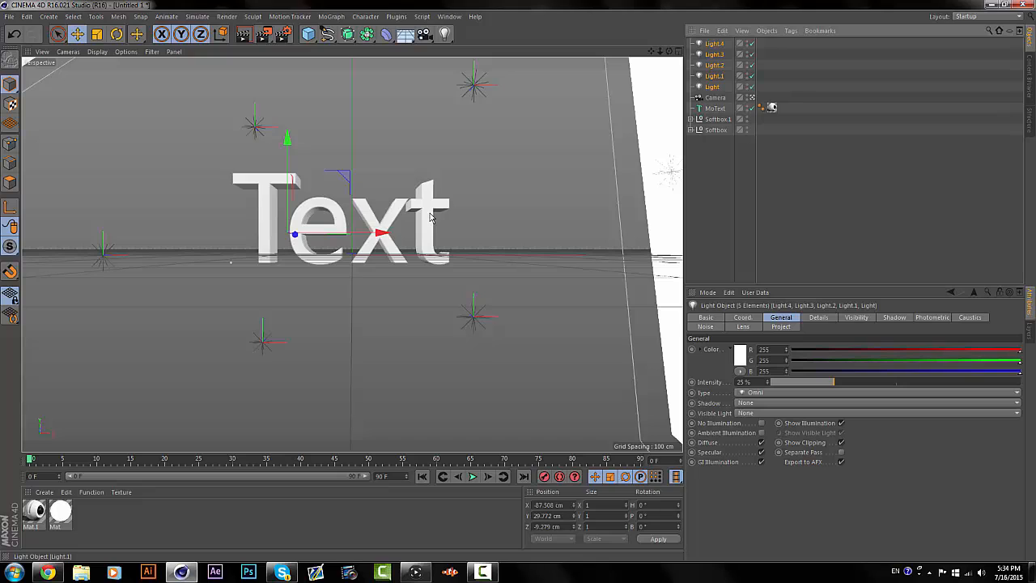
drag(714, 76, 713, 114)
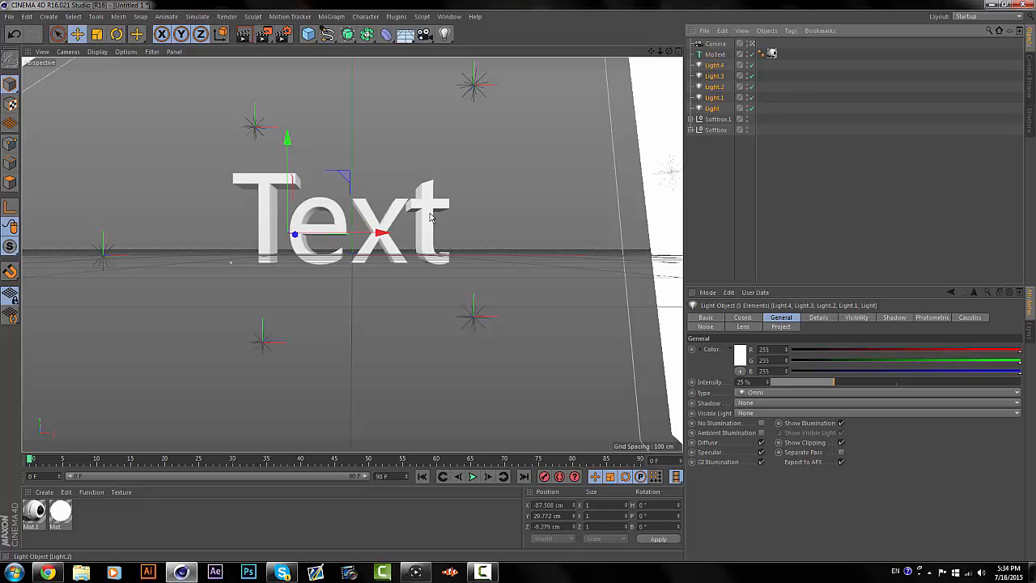
click(714, 65)
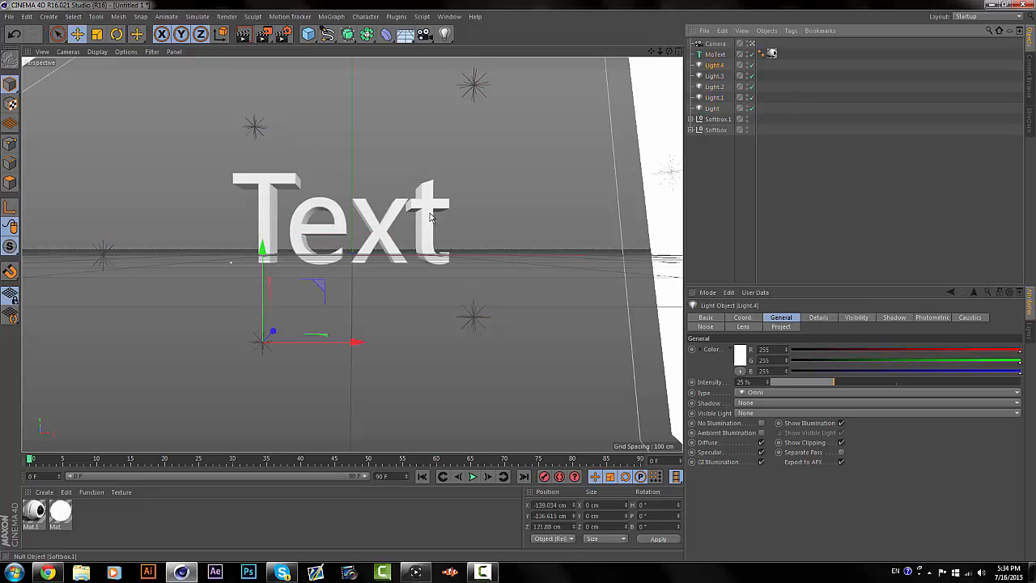
- Group the five lights and both softboxes under a null named Lights
click(715, 129)
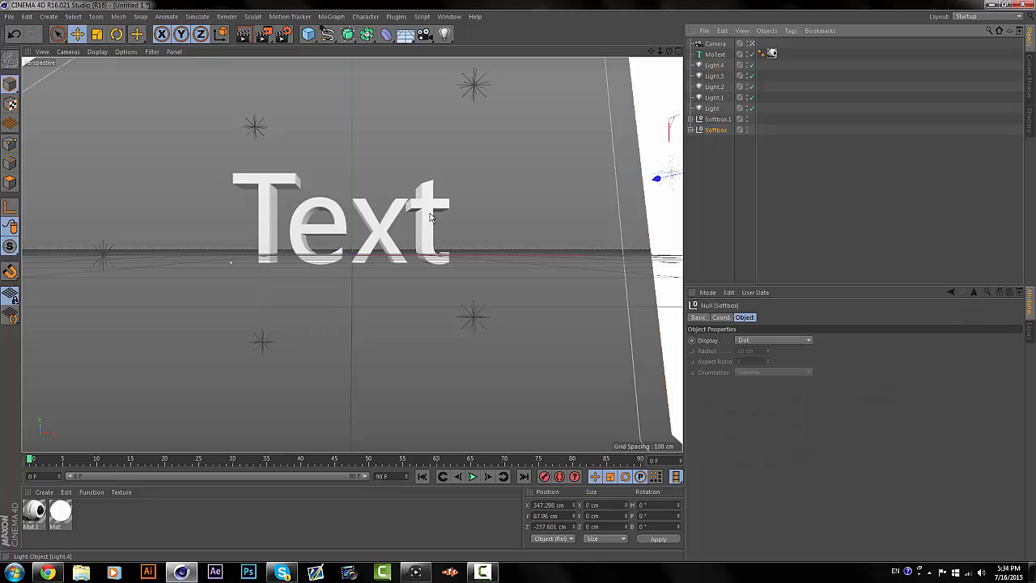
shift+click(714, 64)
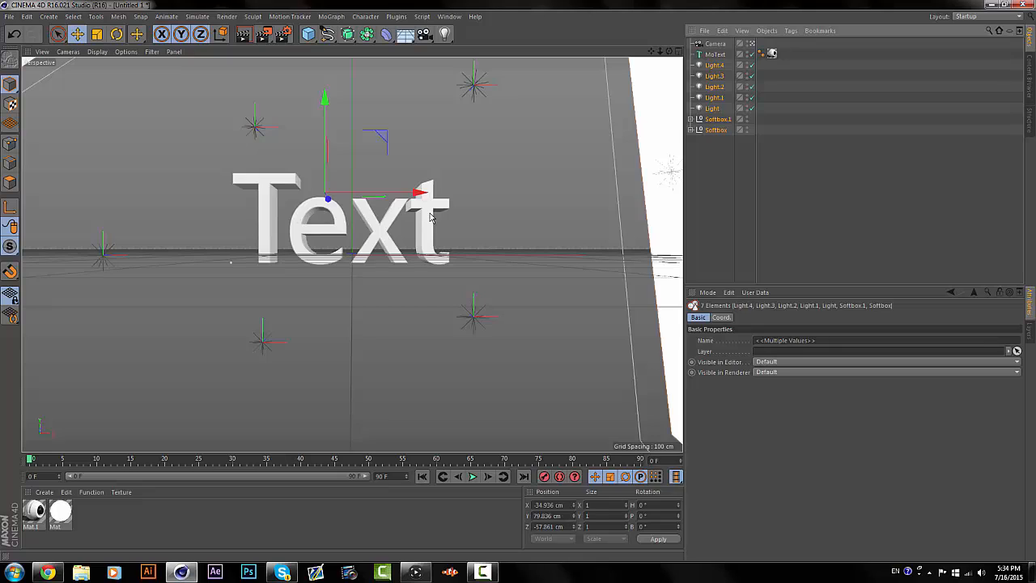
key(alt+g)
double_click(712, 65)
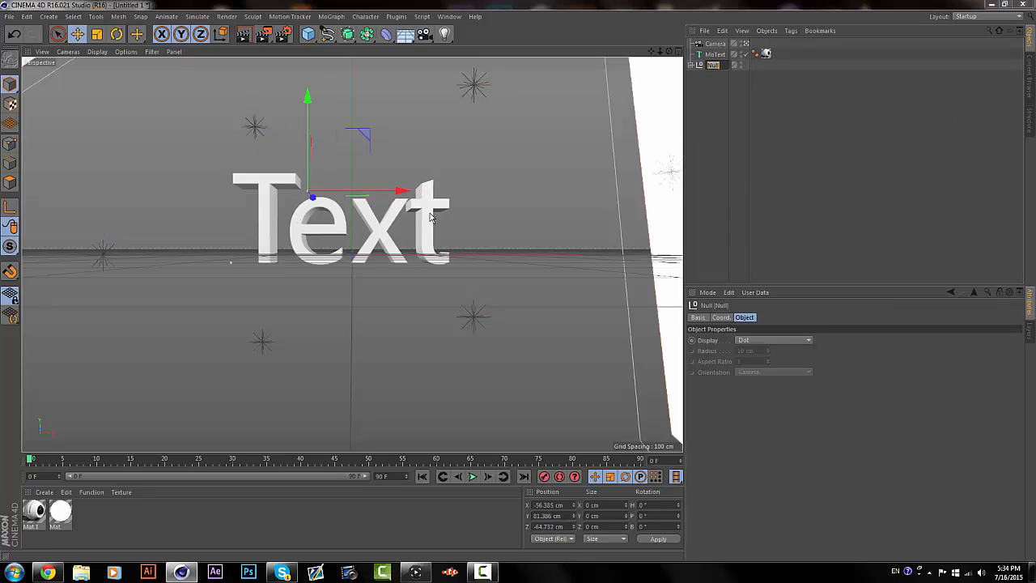
text(Lights)
key(Return)
click(719, 112)
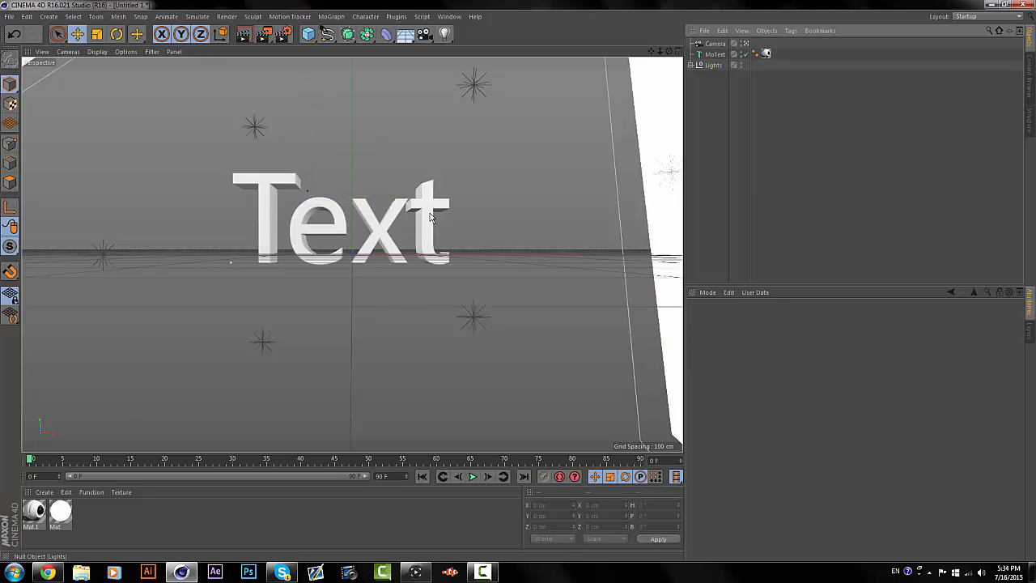
- Hide the Lights group in the editor and renderer, and restore its visibility
click(740, 68)
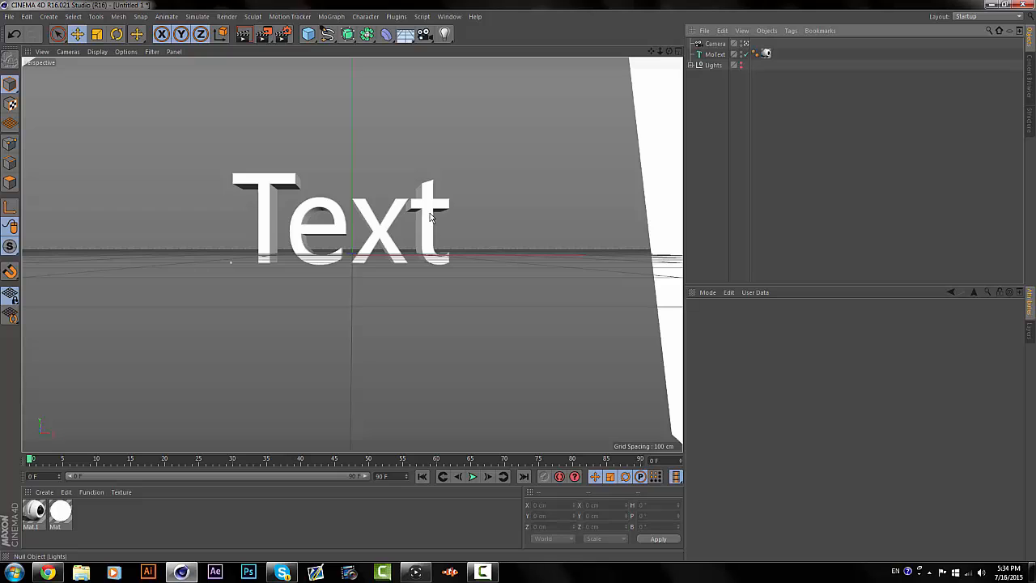
click(713, 64)
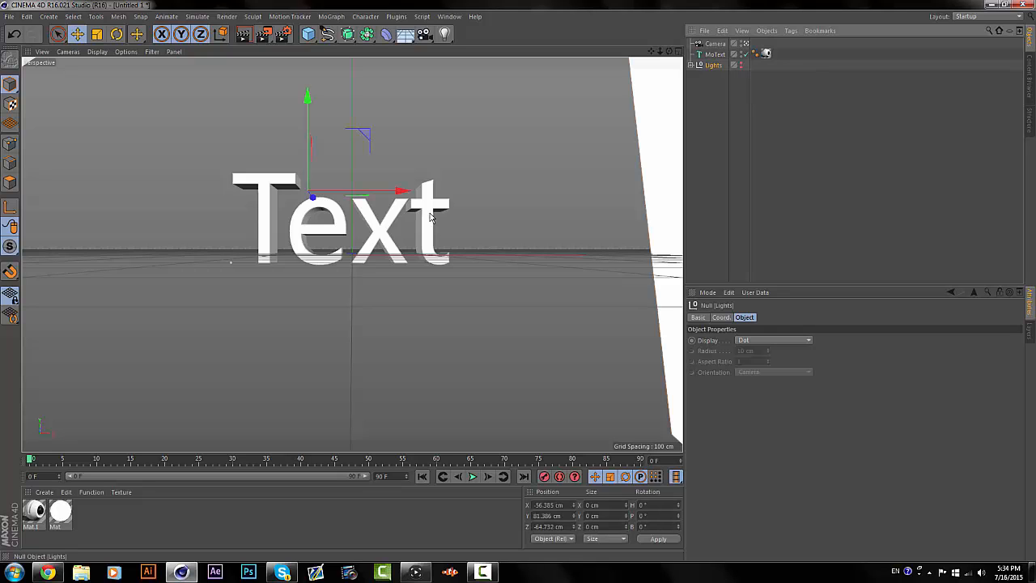
alt+click(741, 64)
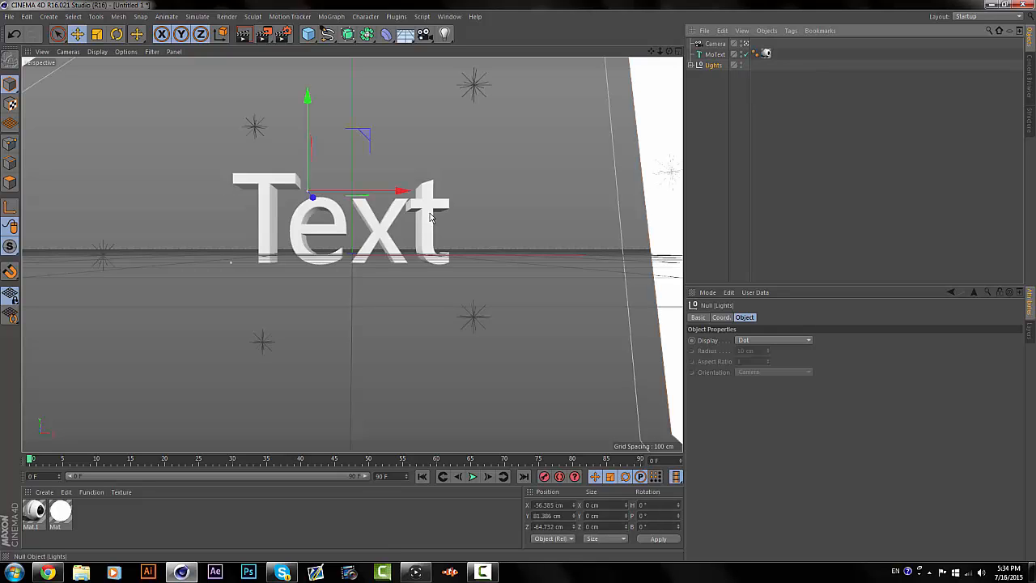
click(753, 146)
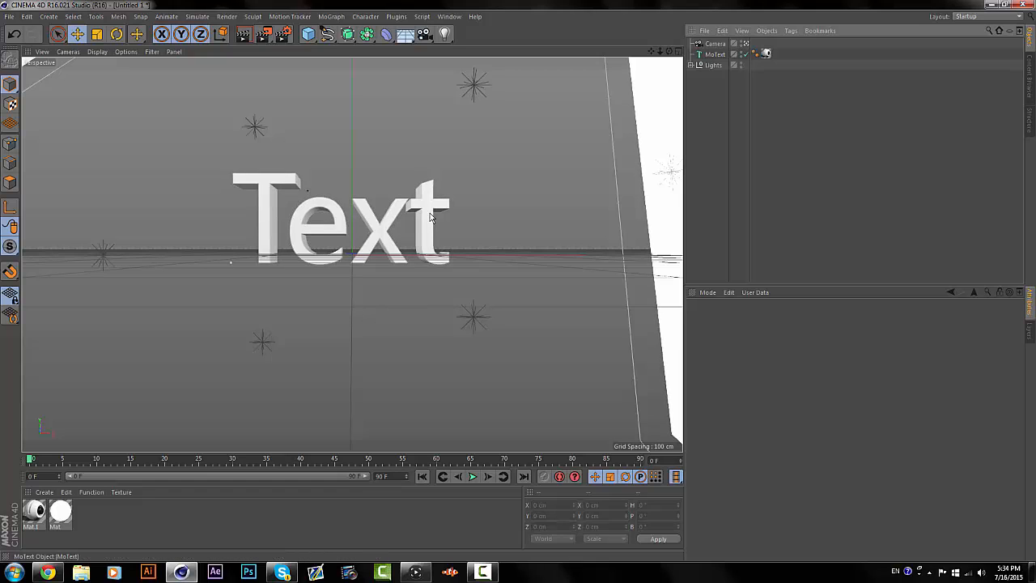
- Change the MoText wording to TUTORIAL and move it along the X axis to about -460 cm
click(715, 54)
click(752, 146)
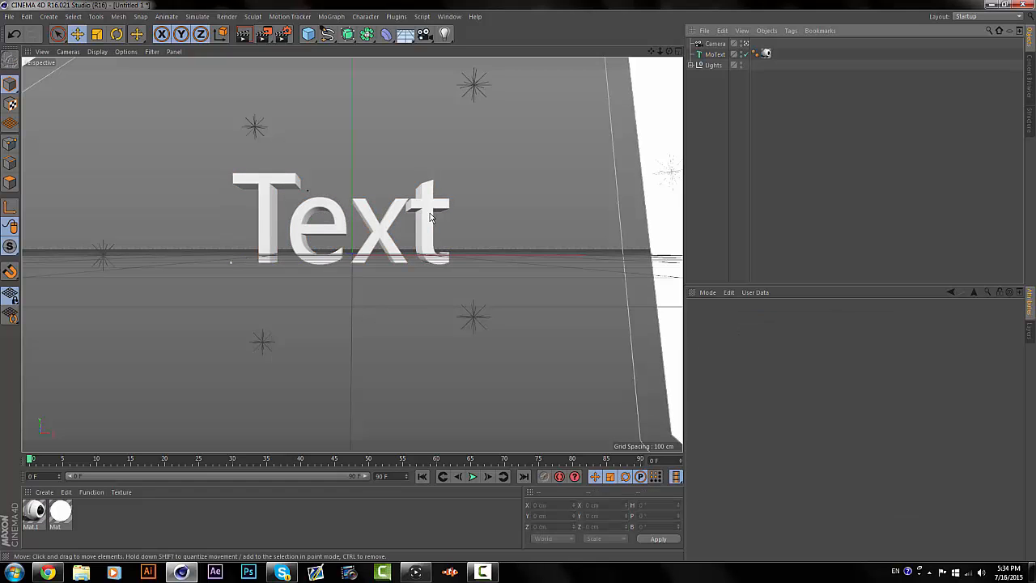
click(714, 54)
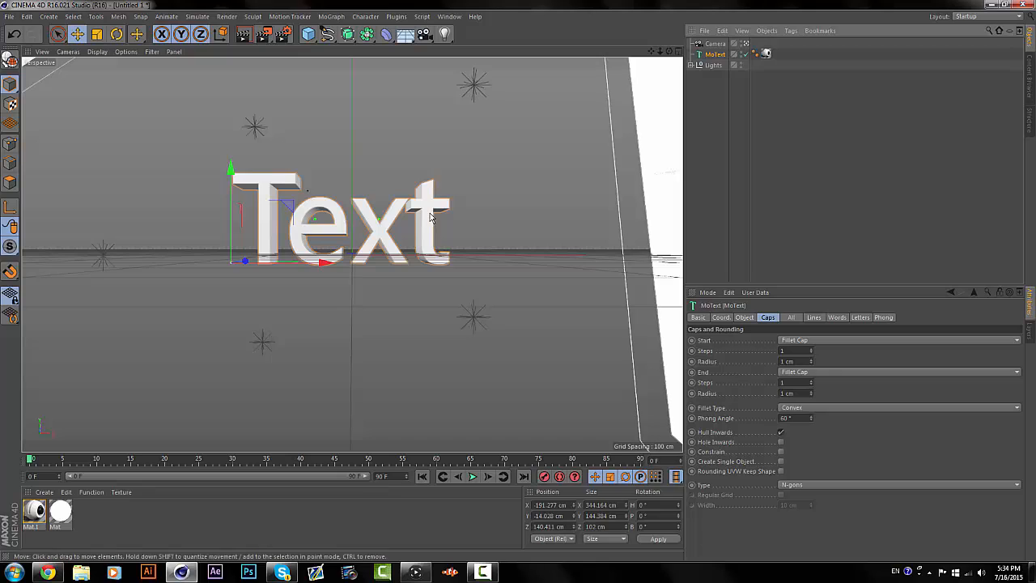
click(744, 317)
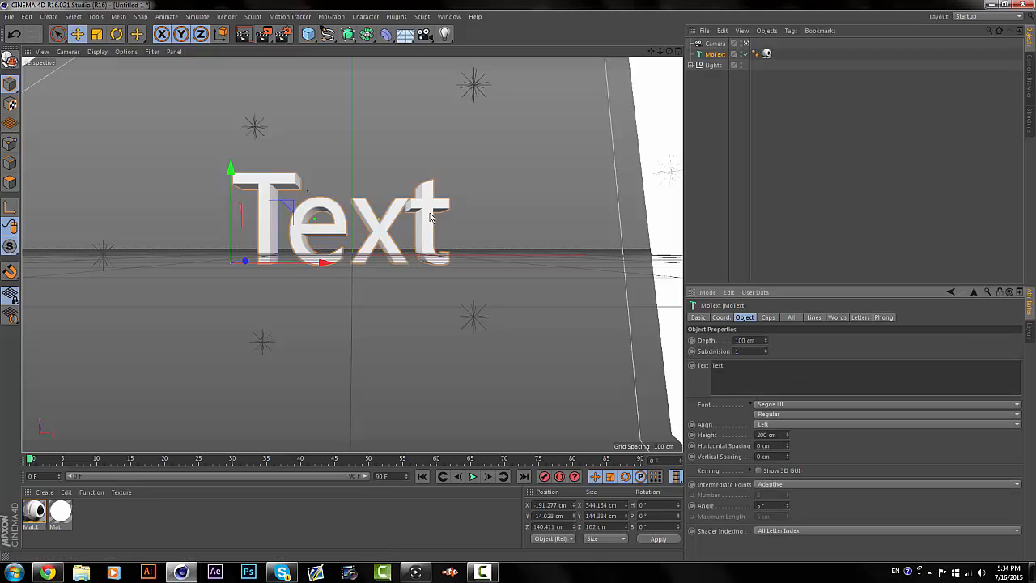
double_click(717, 365)
text(1)
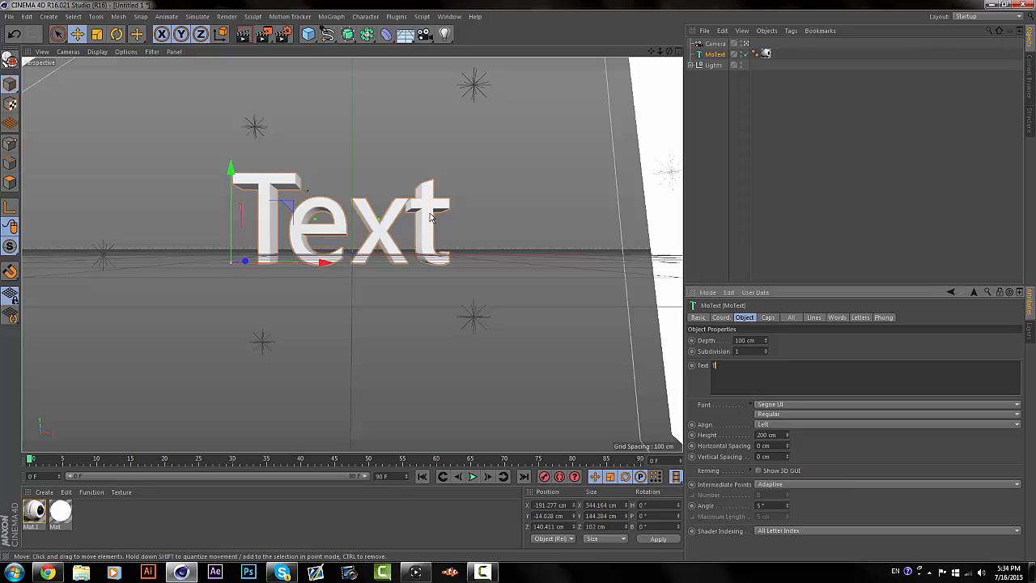
text(UTORIAL)
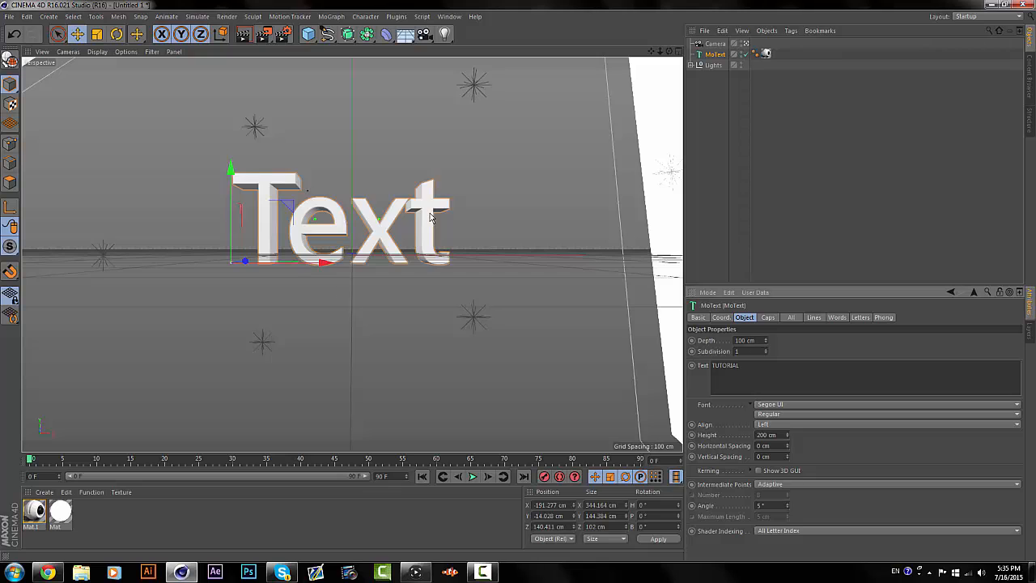
click(431, 217)
mouse_move(325, 262)
mouse_down()
mouse_move(134, 262)
mouse_move(154, 262)
mouse_up()
click(777, 154)
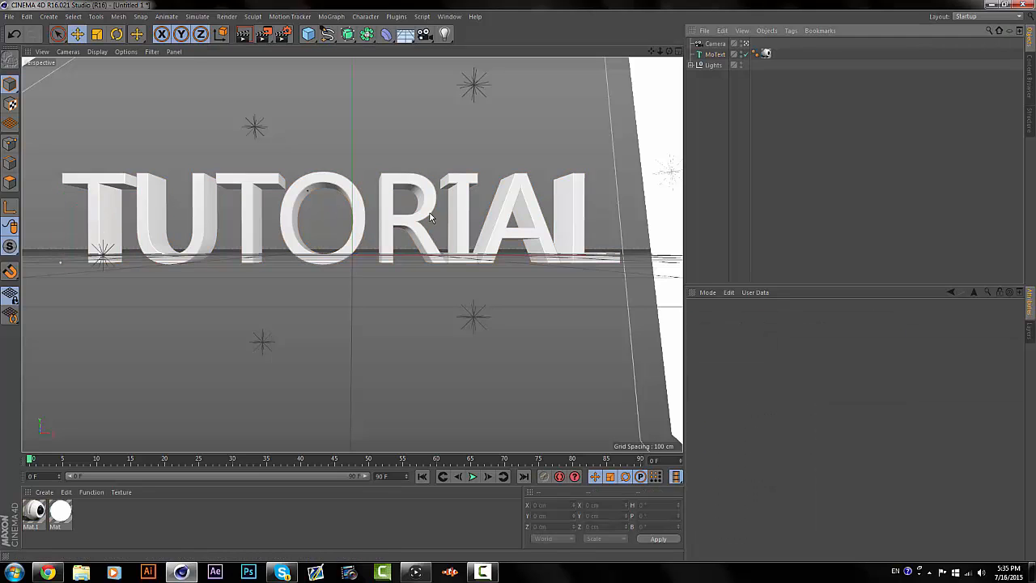
- Set the text's font to Arial Black and move it along the X axis to about -633 cm
click(430, 217)
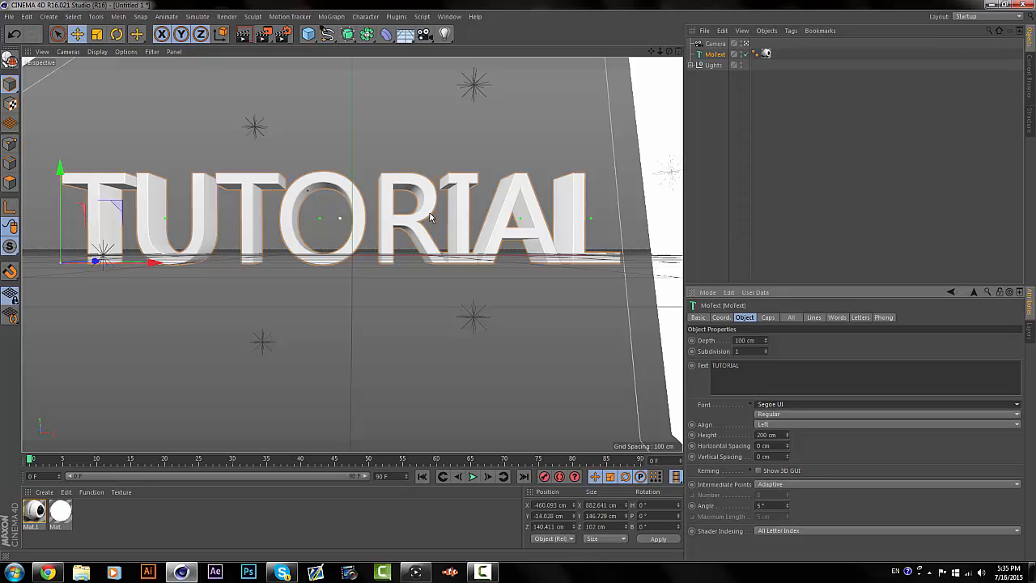
click(886, 404)
scroll(883, 263, up, 15)
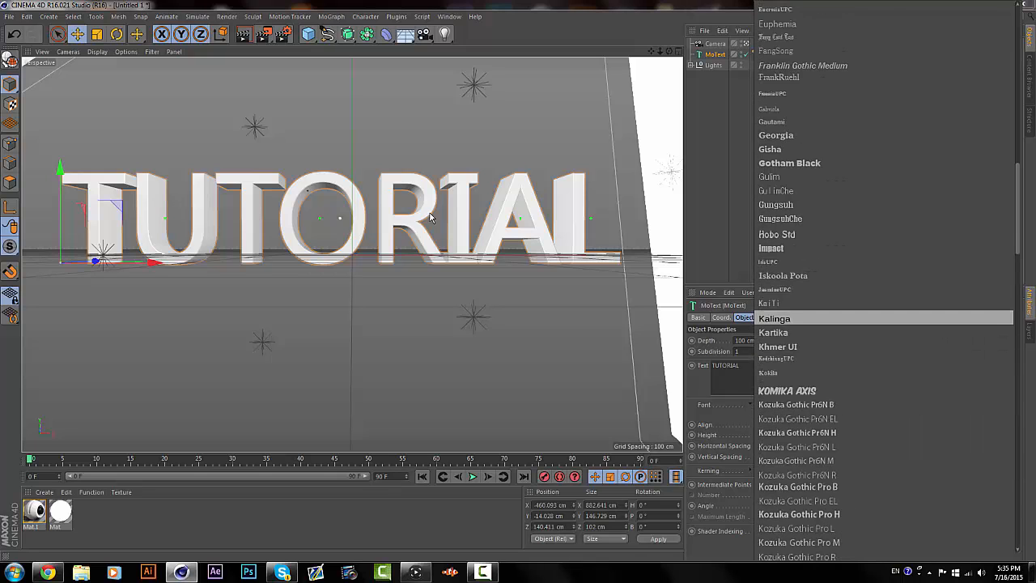
scroll(883, 365, up, 15)
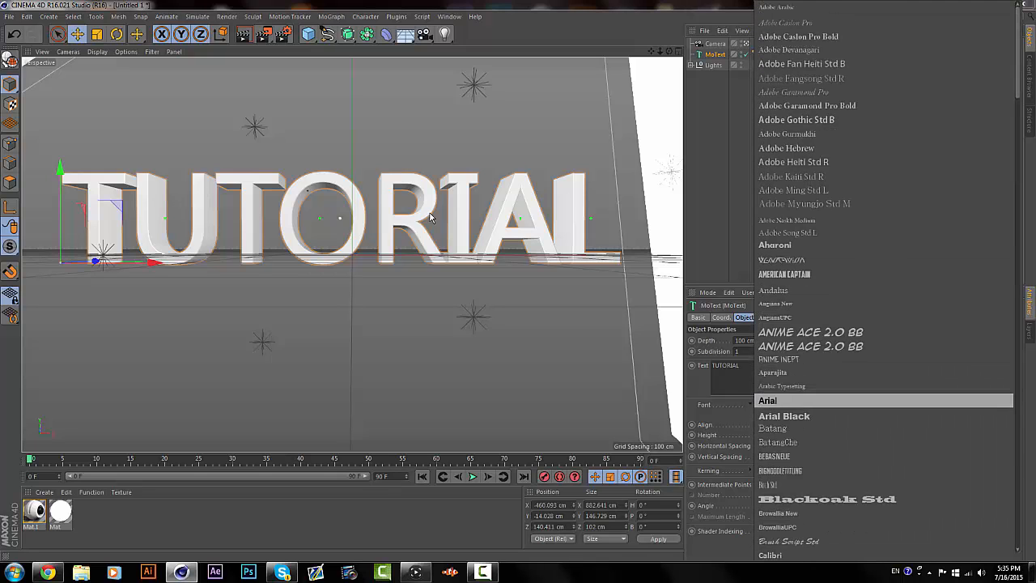
click(783, 416)
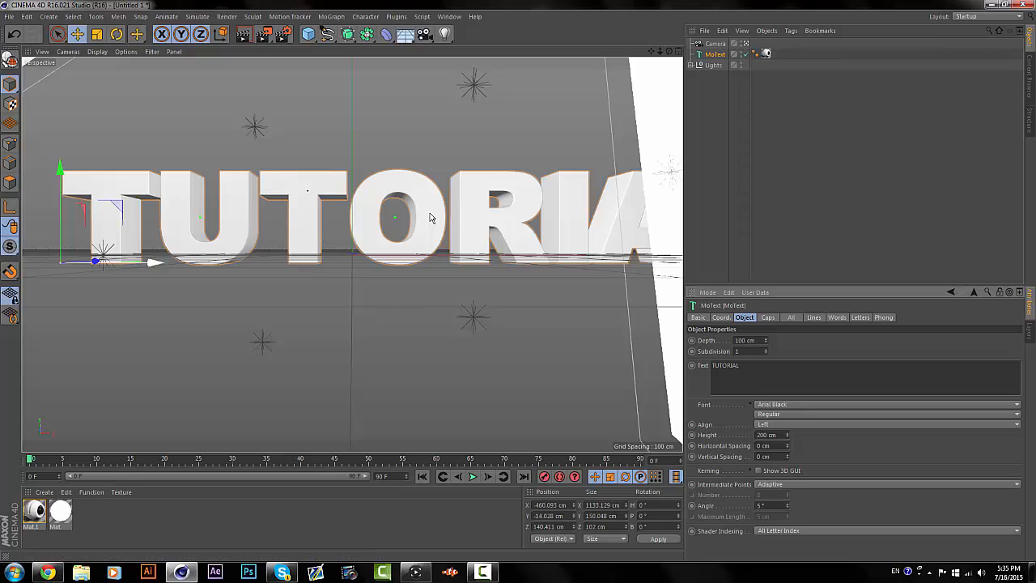
mouse_move(154, 262)
mouse_down()
mouse_move(33, 263)
mouse_move(45, 263)
mouse_up()
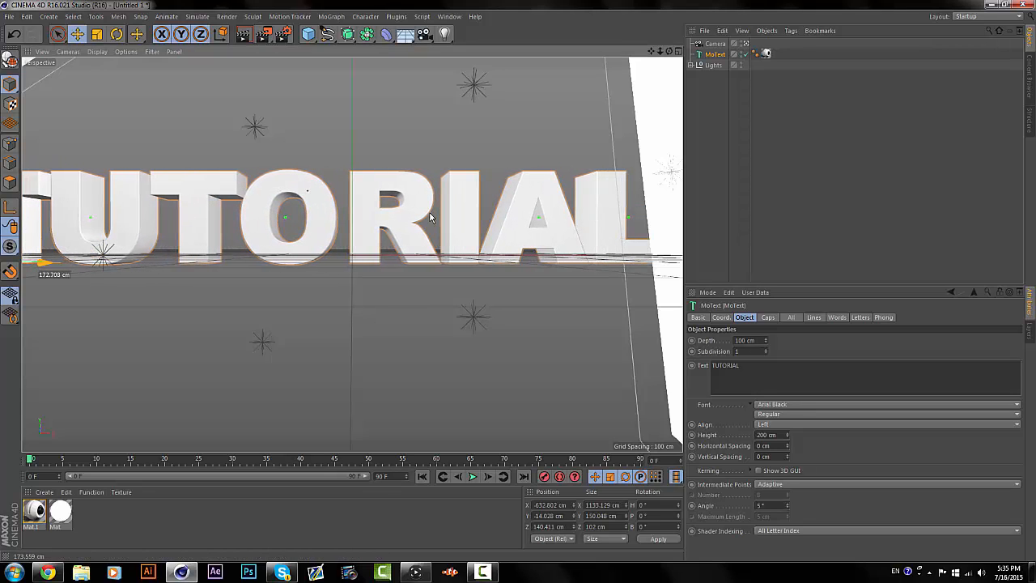
- Scale the text uniformly to about 75% and move it along the X axis to about -450 cm
click(96, 34)
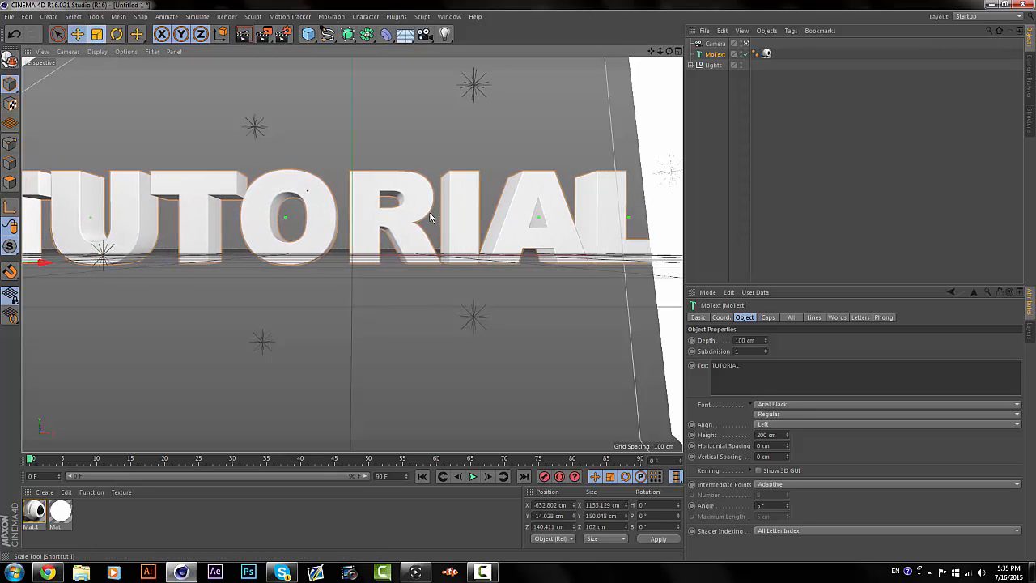
drag(44, 262, 26, 262)
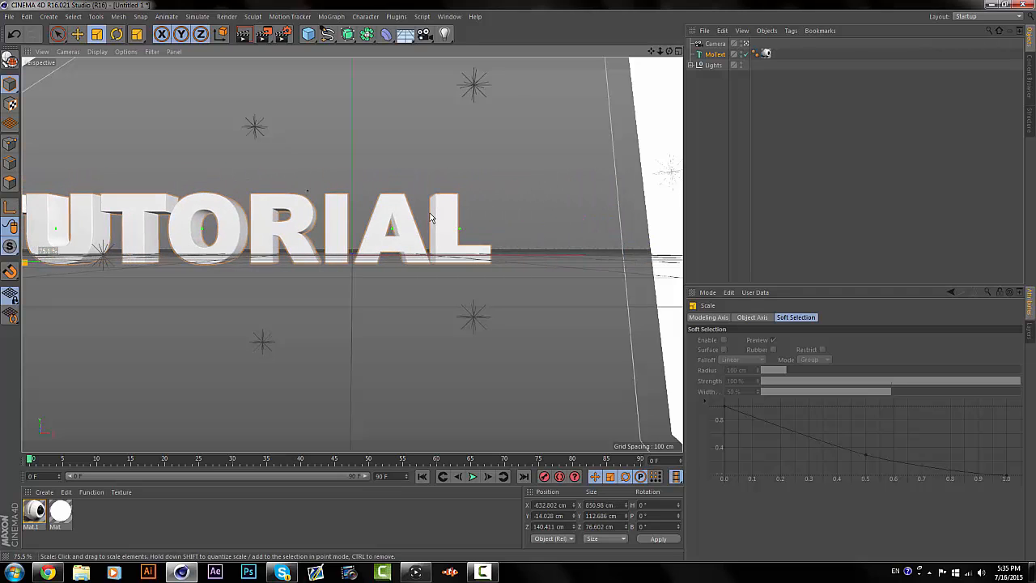
key(e)
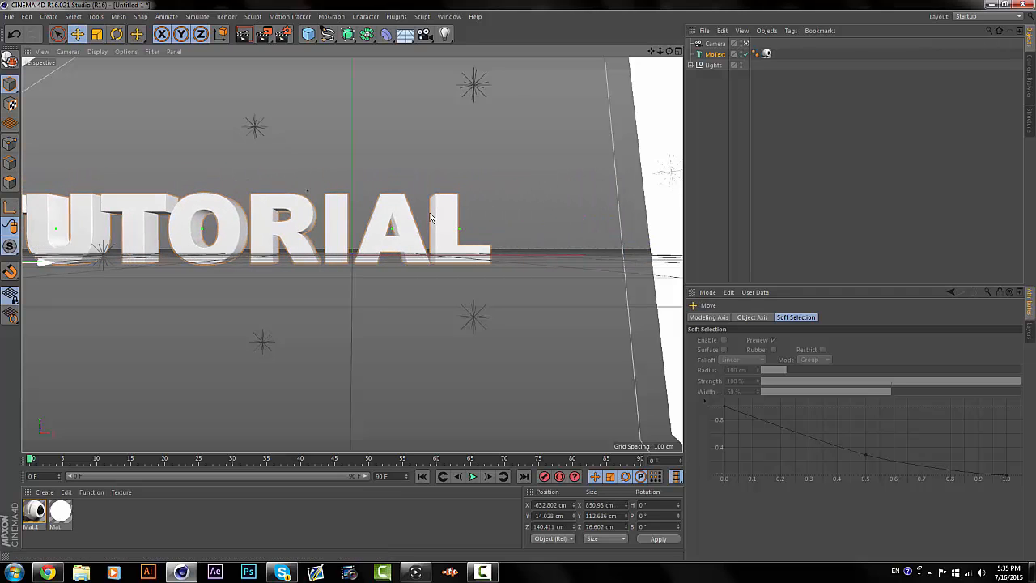
drag(46, 261, 162, 262)
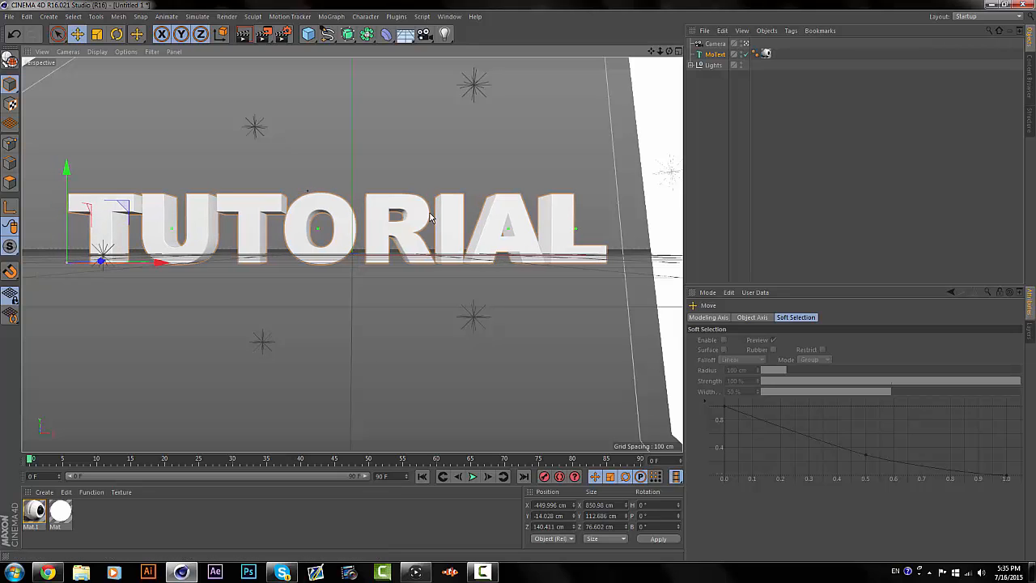
- Try Arial as the font of the TUTORIAL text
click(714, 55)
click(882, 403)
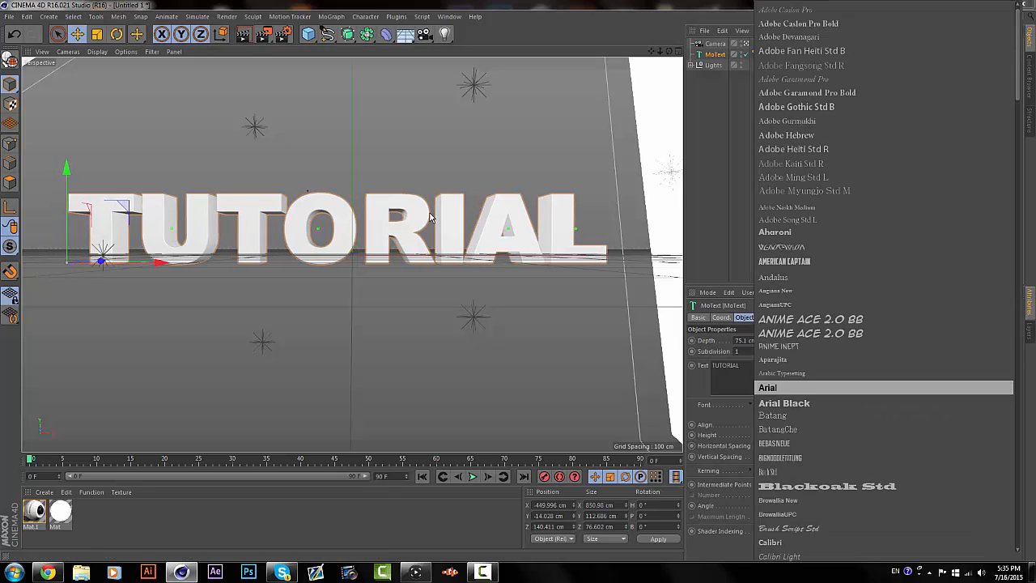
click(809, 388)
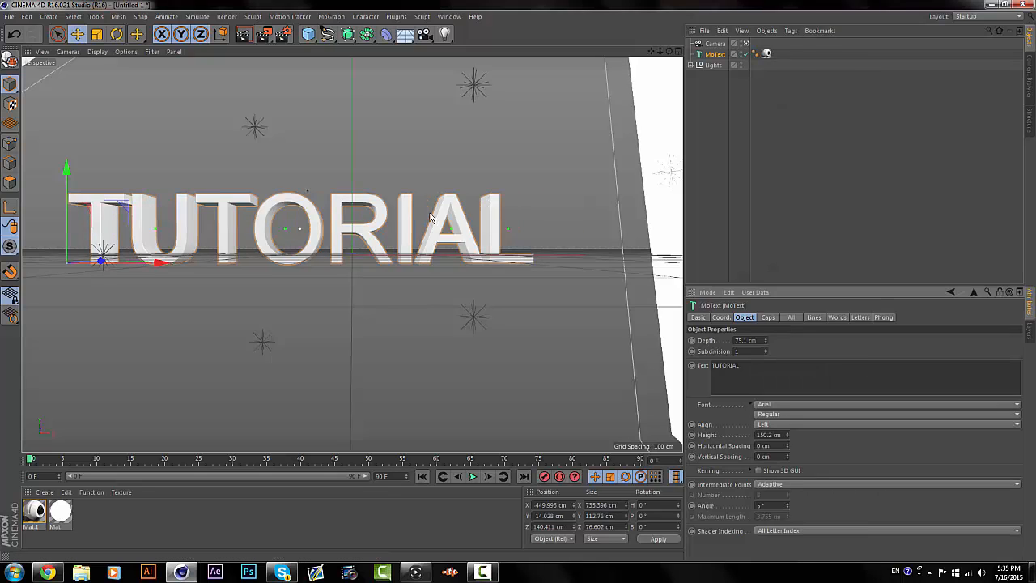
- Set the TUTORIAL text's font to Uni Sans Heavy Caps and clear the selection
click(883, 404)
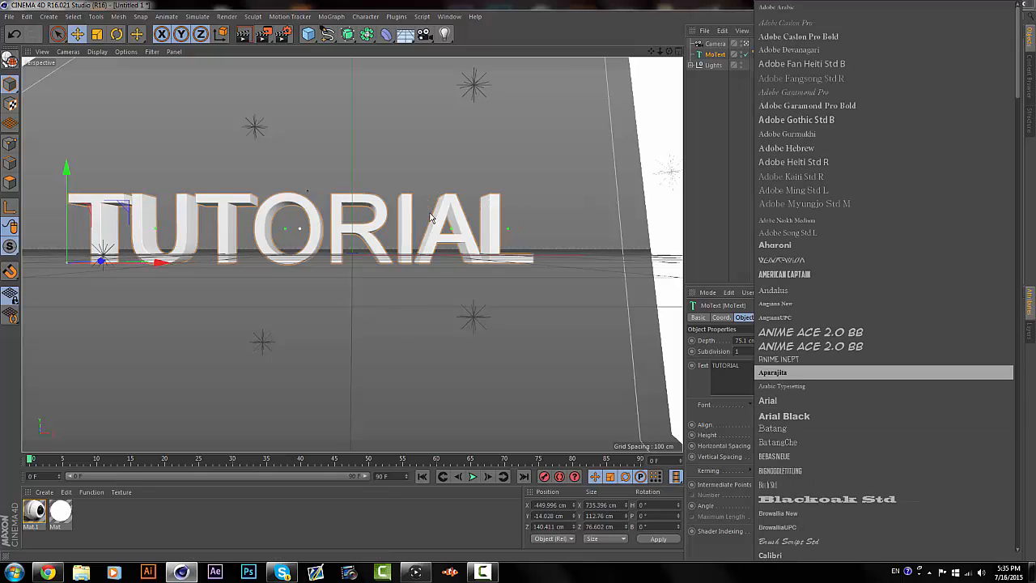
scroll(882, 442, down, 4)
scroll(883, 442, down, 15)
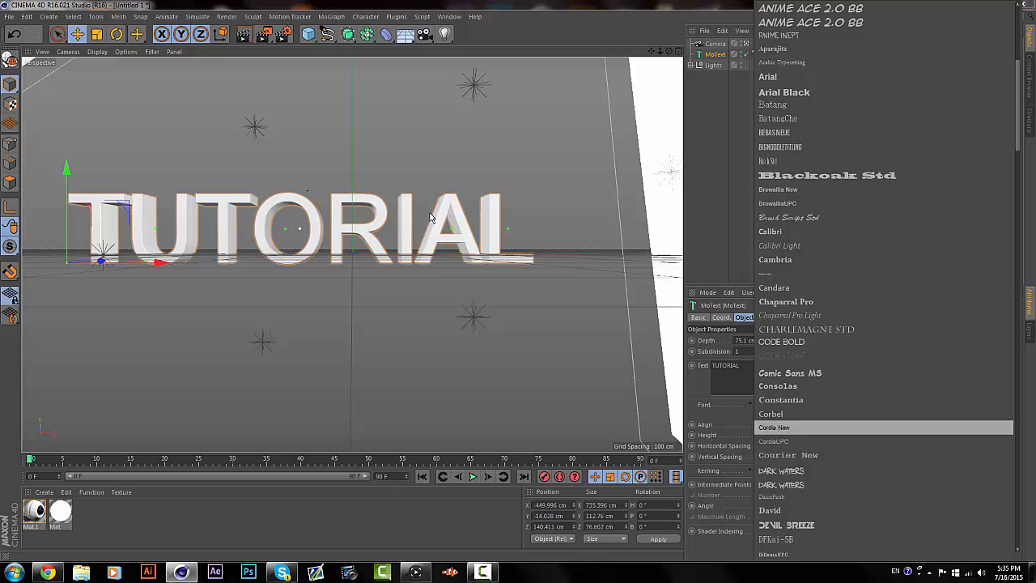
scroll(882, 427, down, 6)
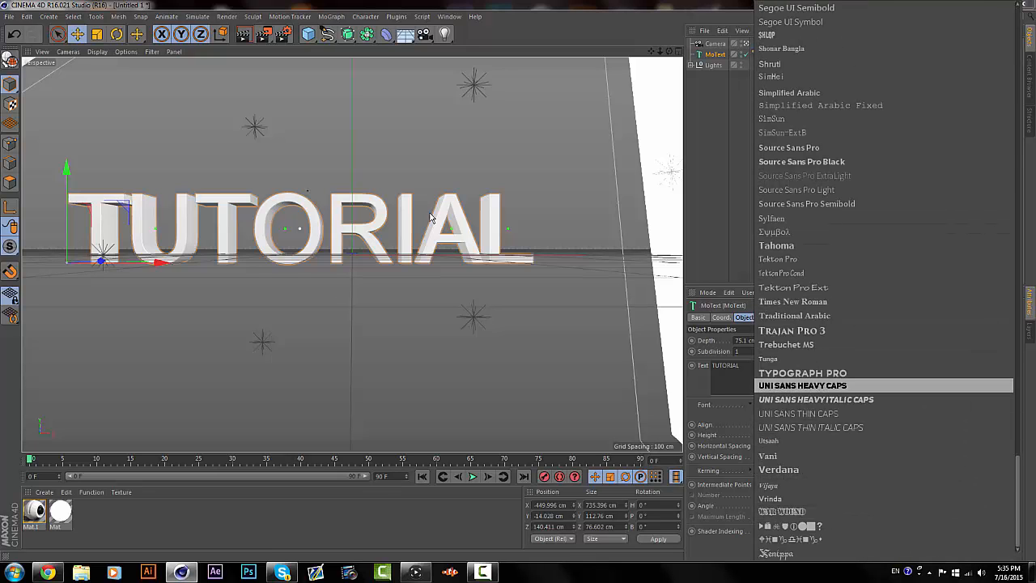
click(809, 385)
click(431, 217)
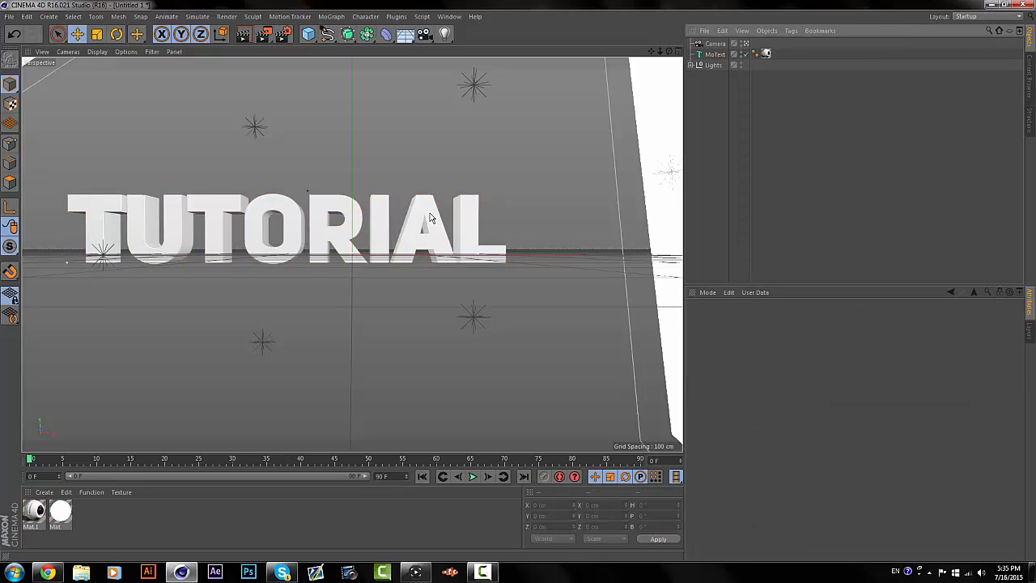
click(482, 573)
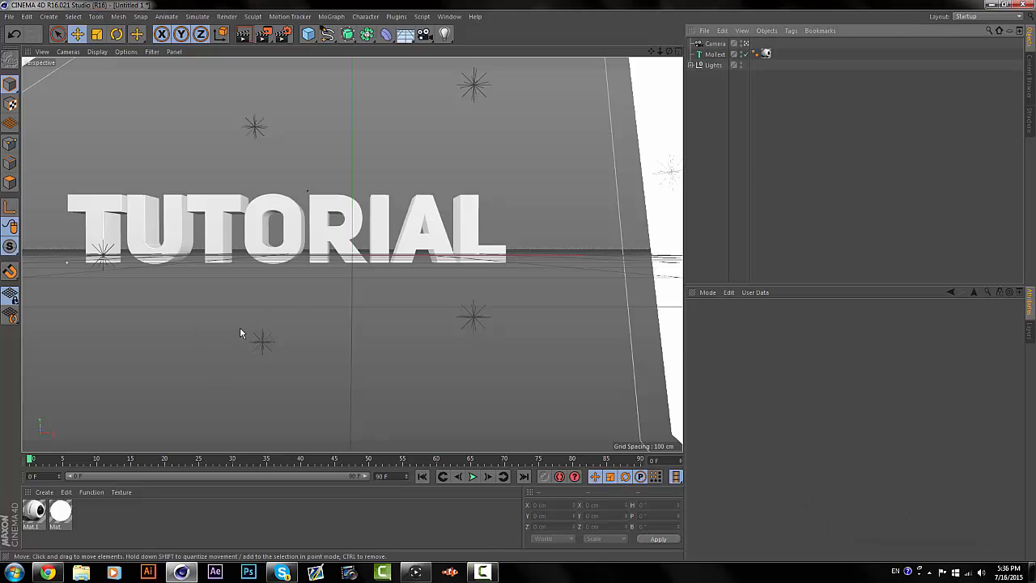
- Move the TUTORIAL text along the X axis to about -348 cm and clear the selection
click(234, 258)
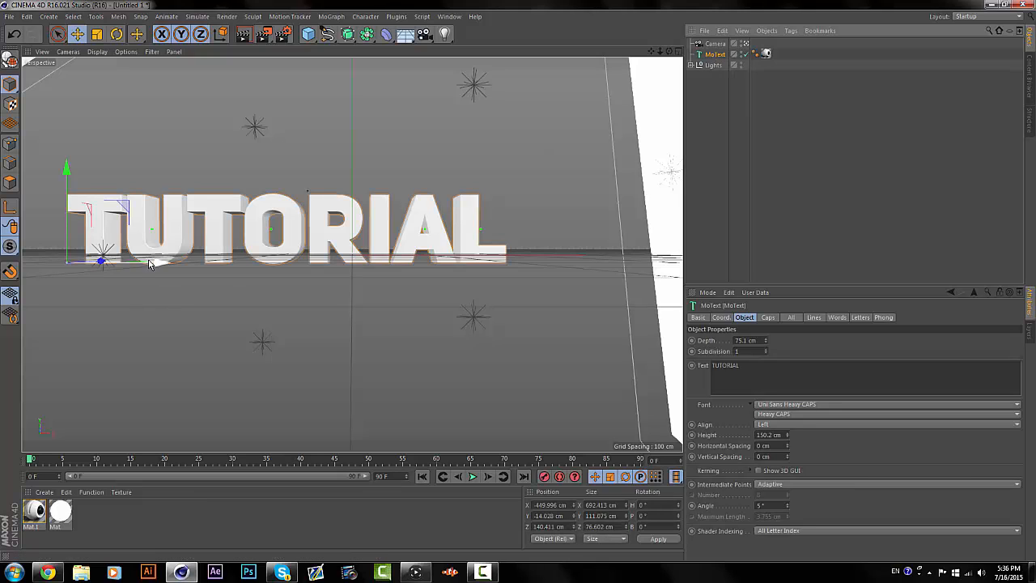
drag(150, 263, 220, 263)
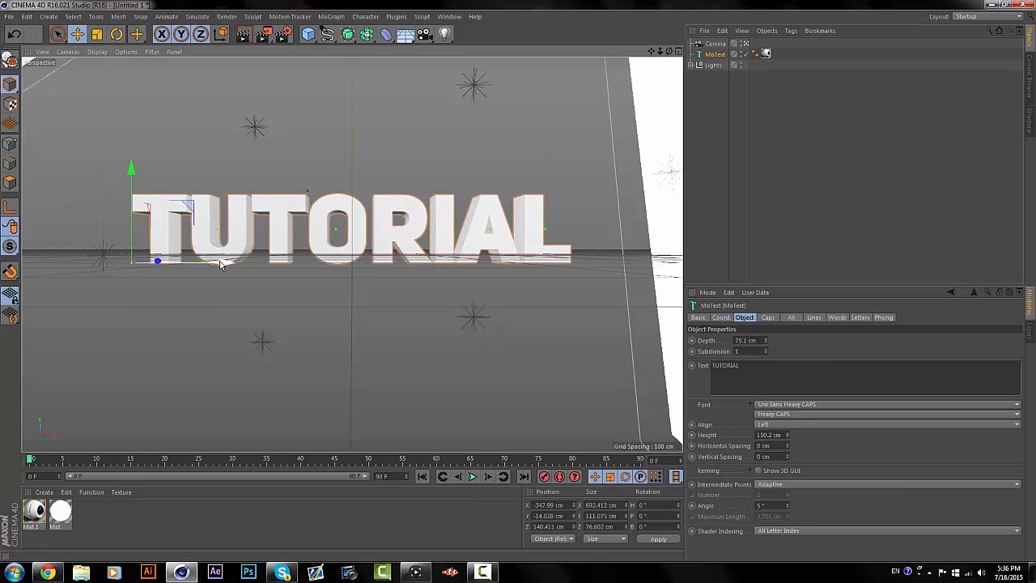
click(731, 261)
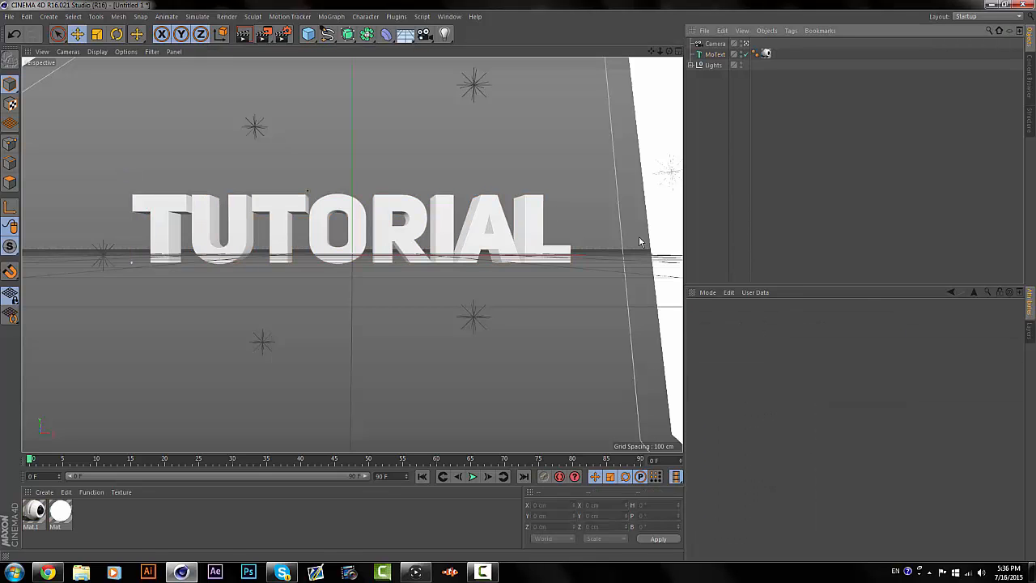
- Reframe the camera so the TUTORIAL text sits near the middle of the shot, and render a preview in the viewport
scroll(375, 337, up, 1)
scroll(375, 336, down, 2)
scroll(374, 338, up, 1)
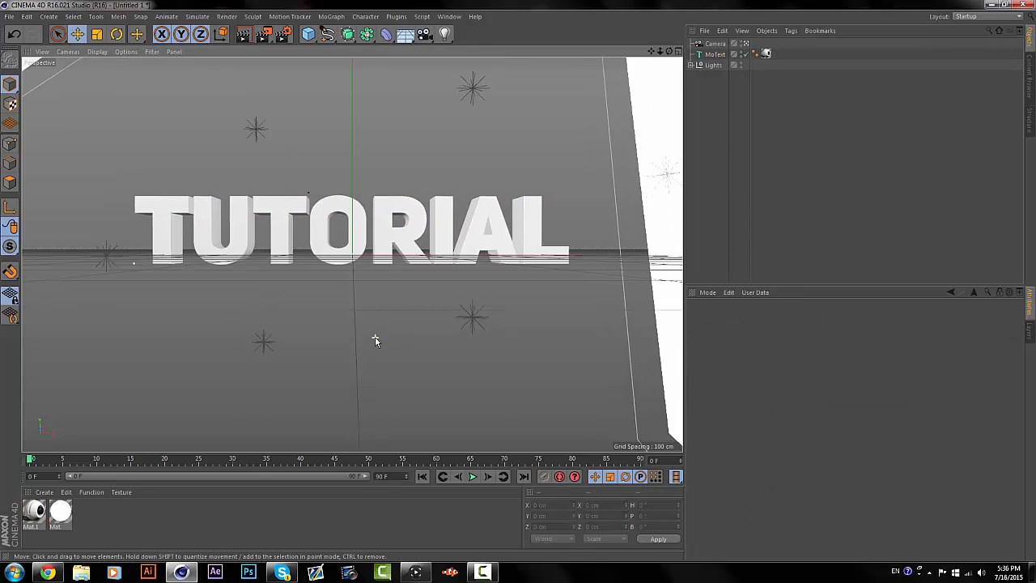
drag(651, 51, 651, 61)
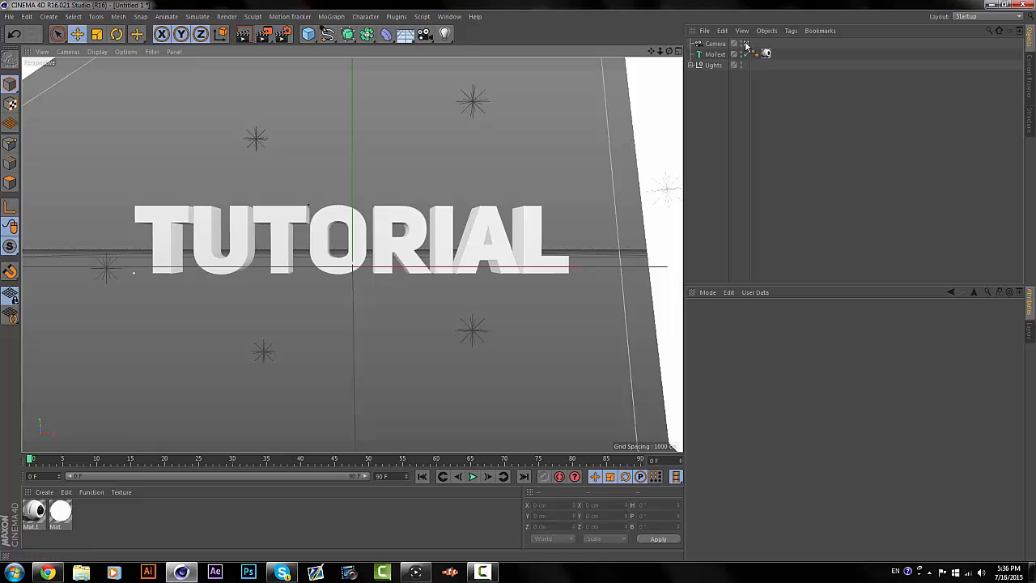
click(243, 36)
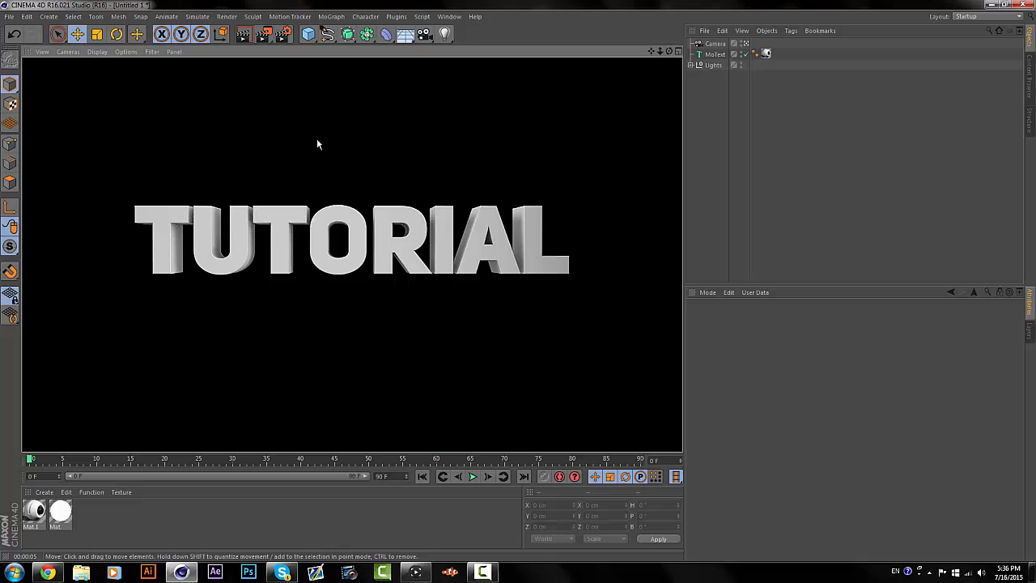
click(318, 144)
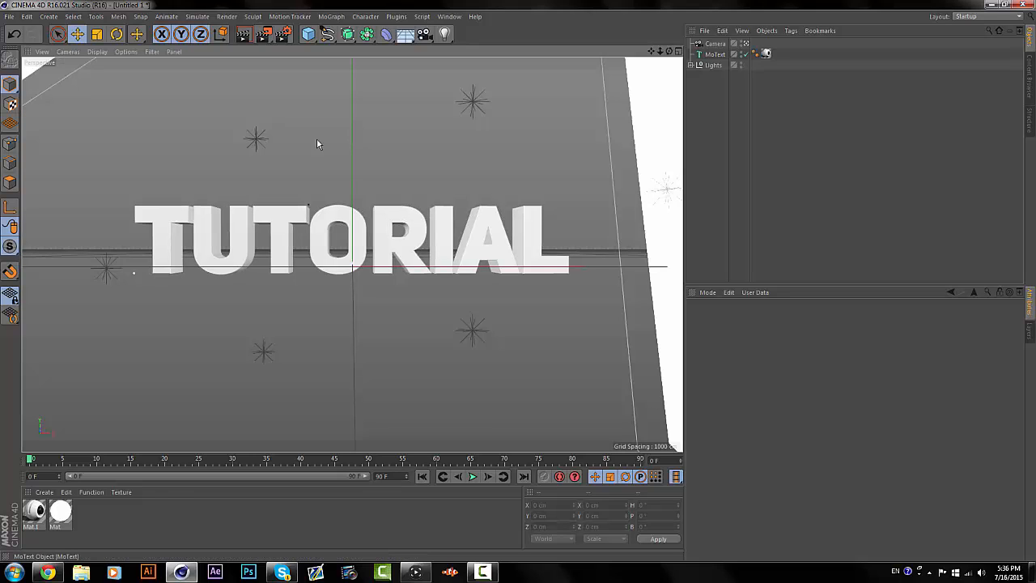
- Try a depth of 120 cm for the TUTORIAL text
click(715, 54)
click(746, 340)
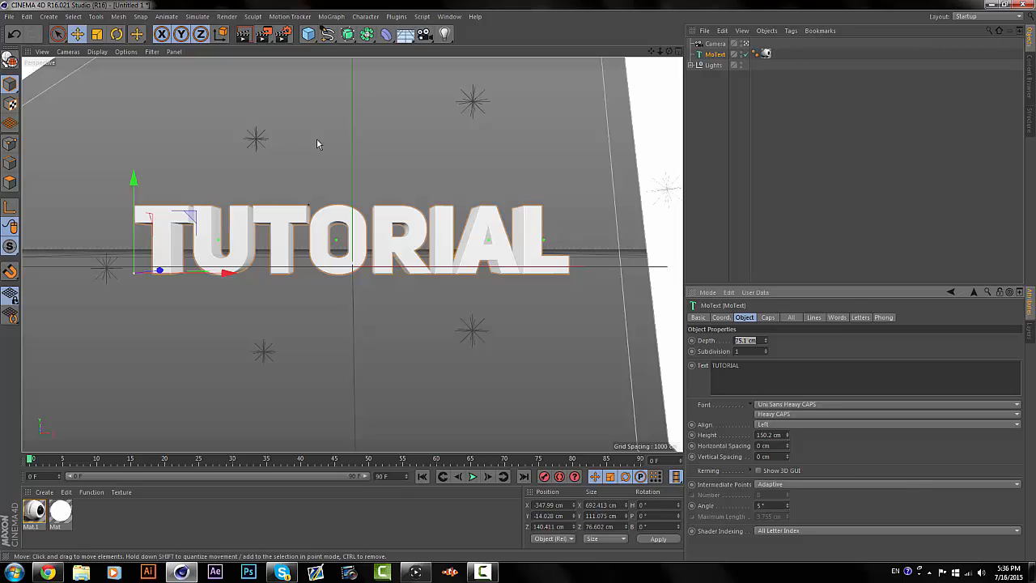
text(120)
key(Return)
click(809, 161)
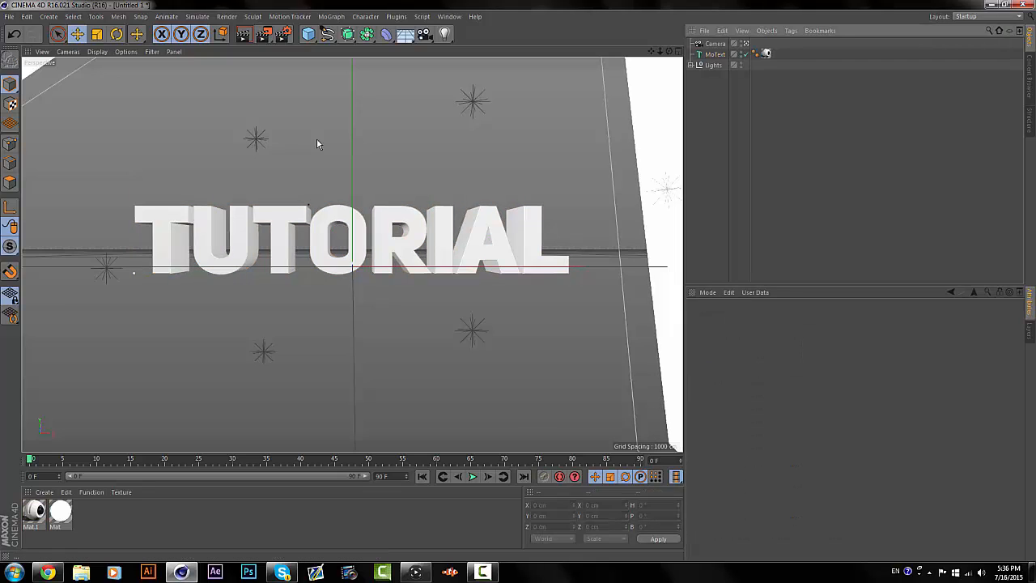
- Set the TUTORIAL text's depth to 150 cm and clear the selection
click(715, 54)
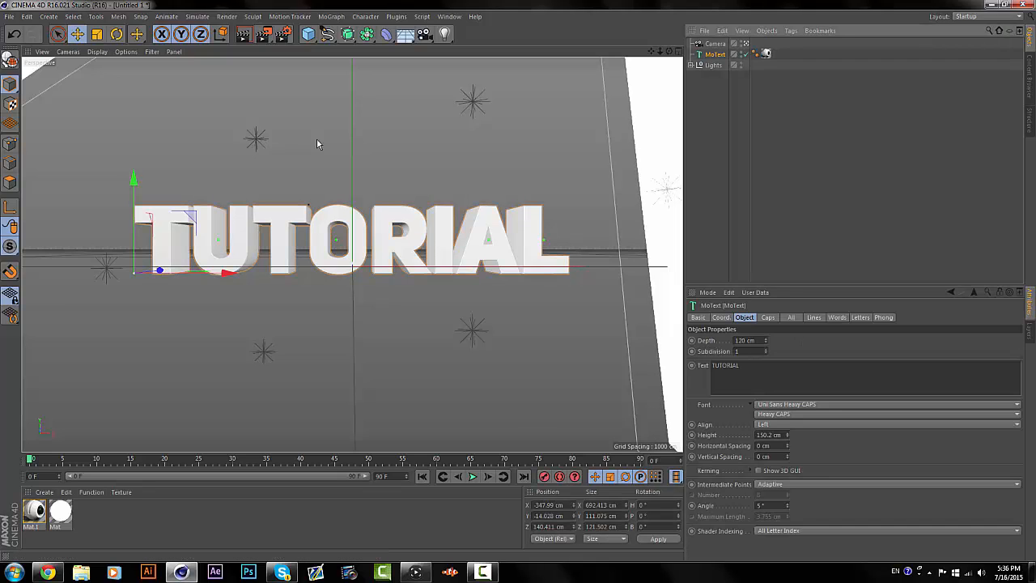
drag(756, 341, 734, 341)
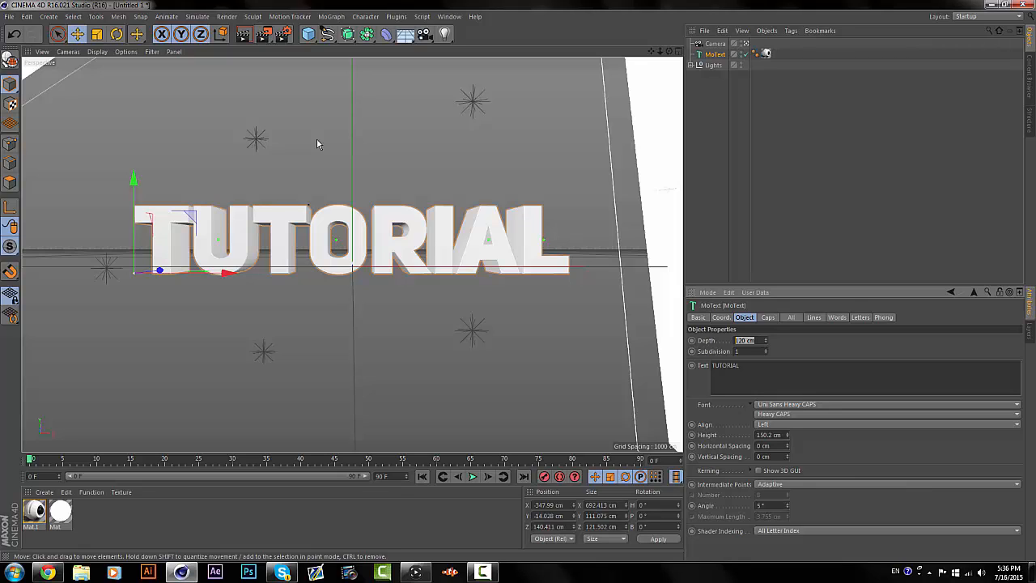
text(150)
key(Return)
click(810, 154)
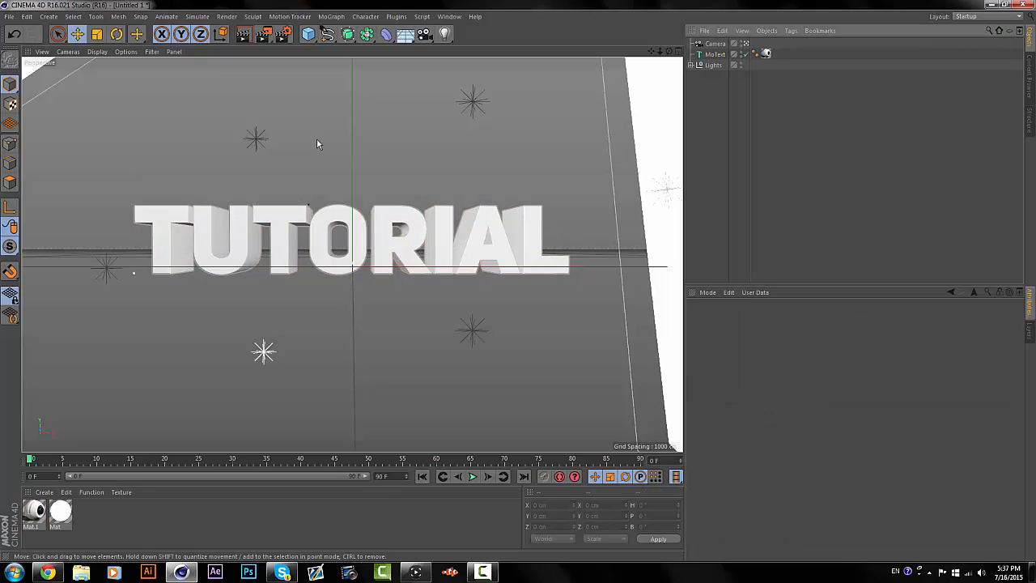
- Set the radius of both the start and end fillet caps of the TUTORIAL text to 1 cm
click(715, 55)
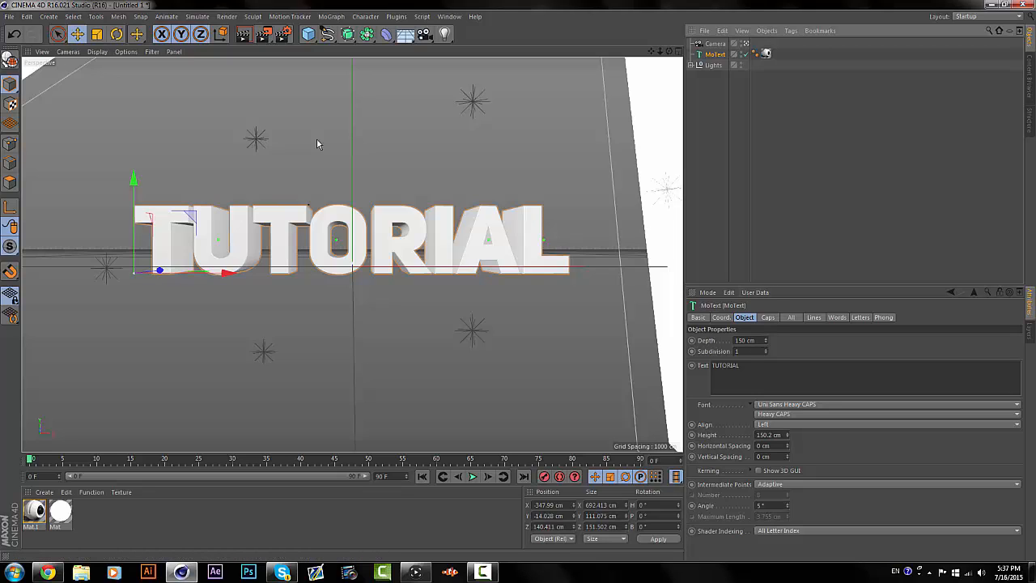
double_click(793, 362)
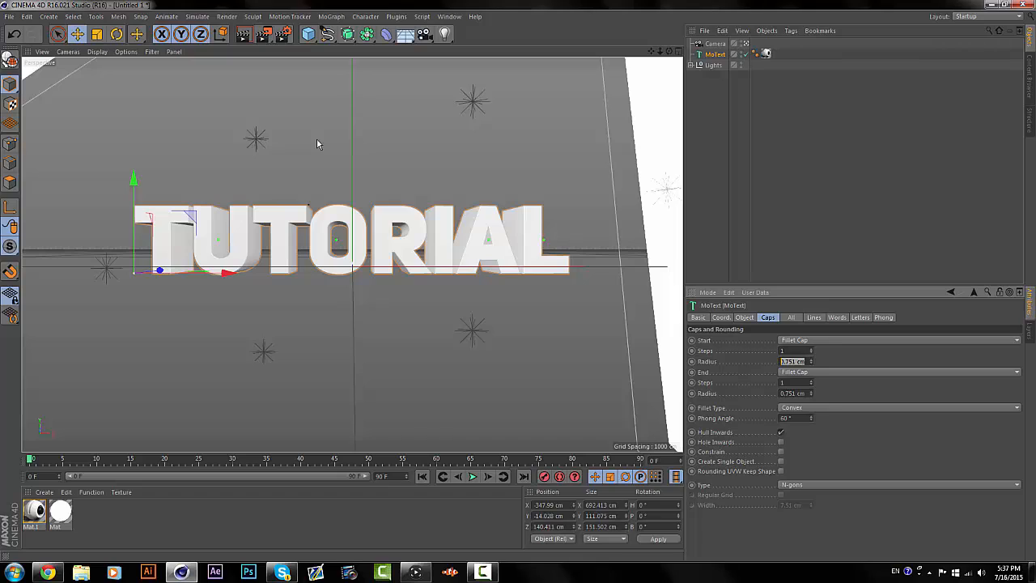
text(1)
key(Return)
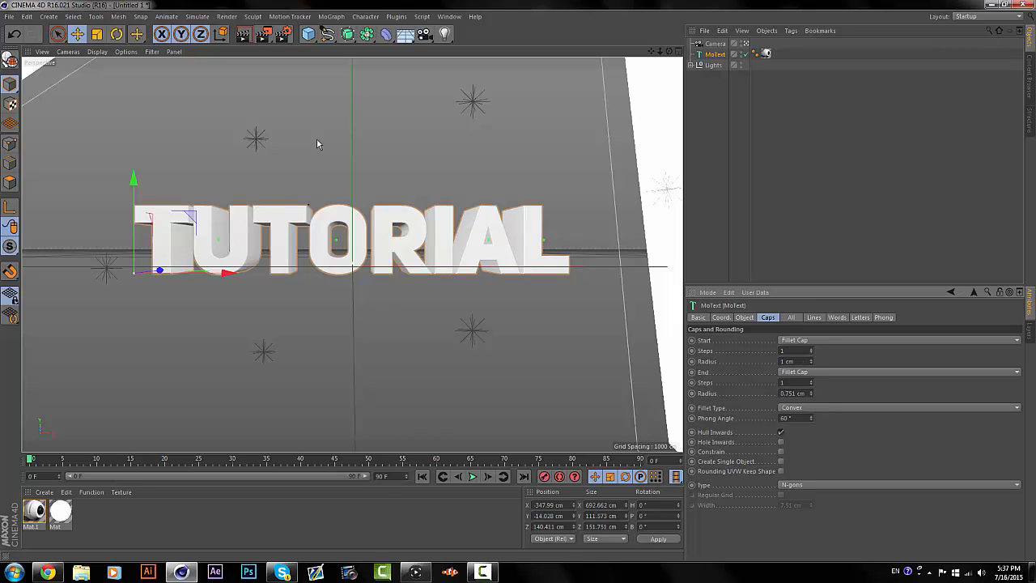
double_click(792, 393)
text(1)
click(318, 144)
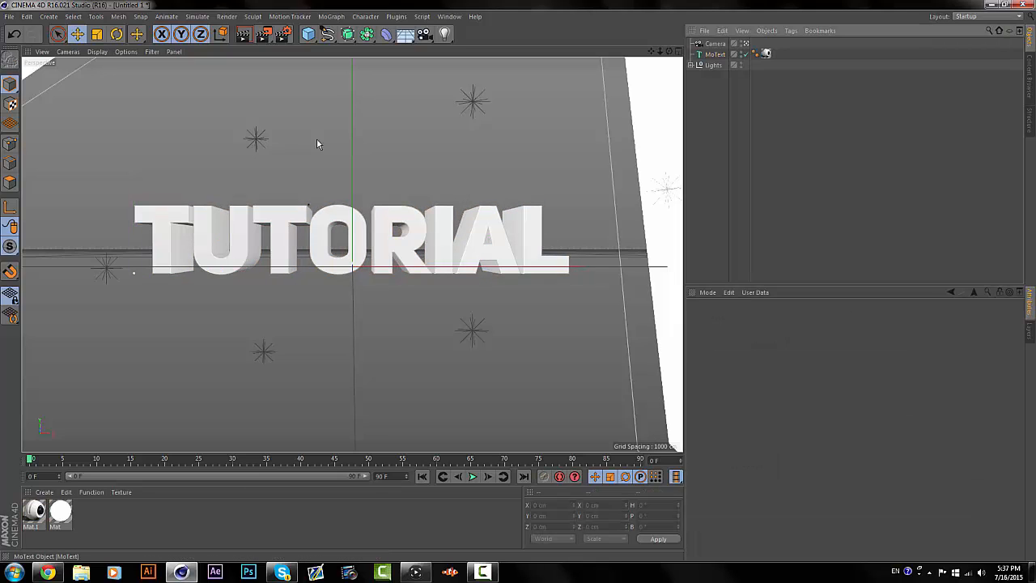
- Duplicate the TUTORIAL text object in place
click(715, 54)
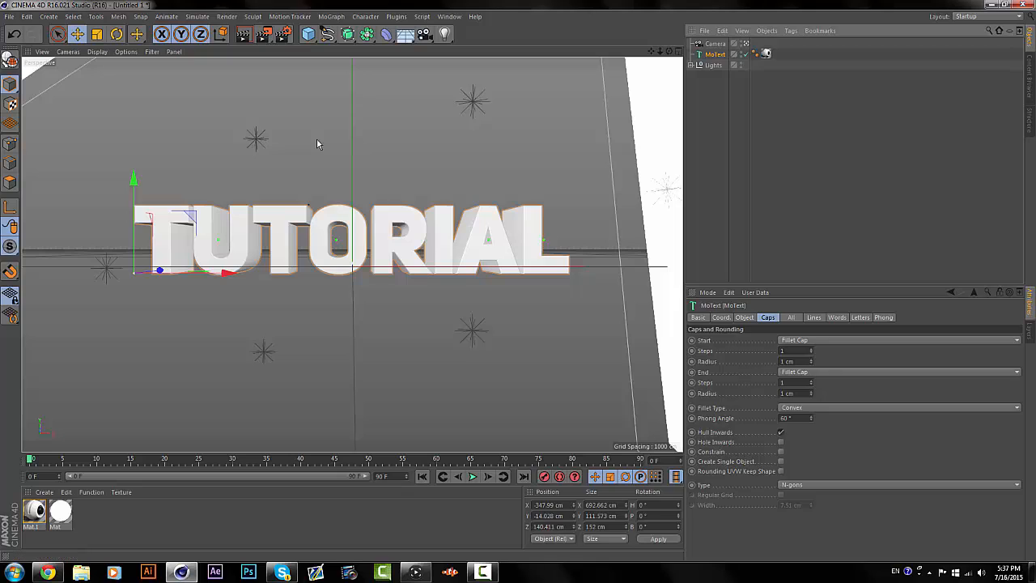
click(318, 144)
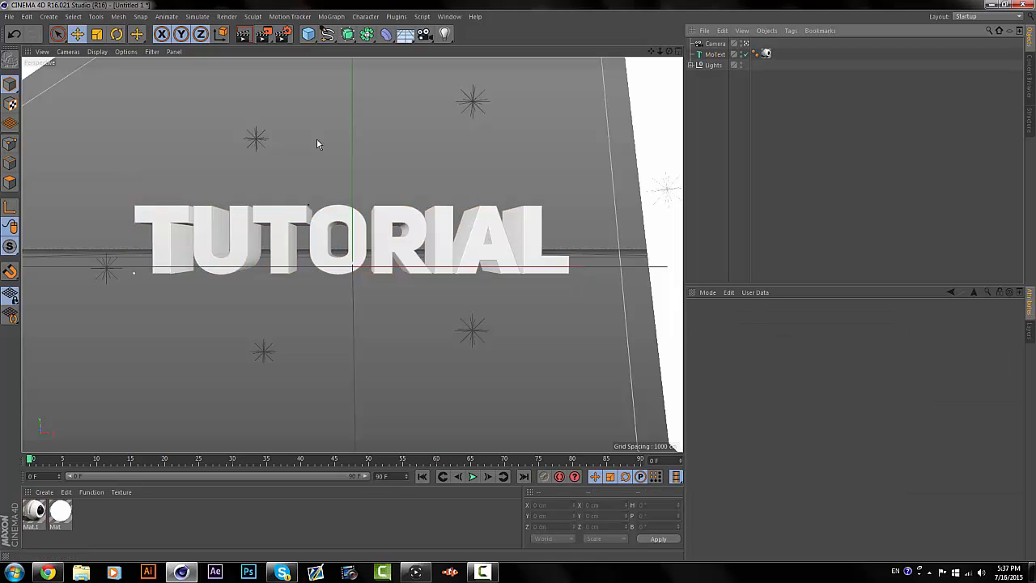
click(715, 54)
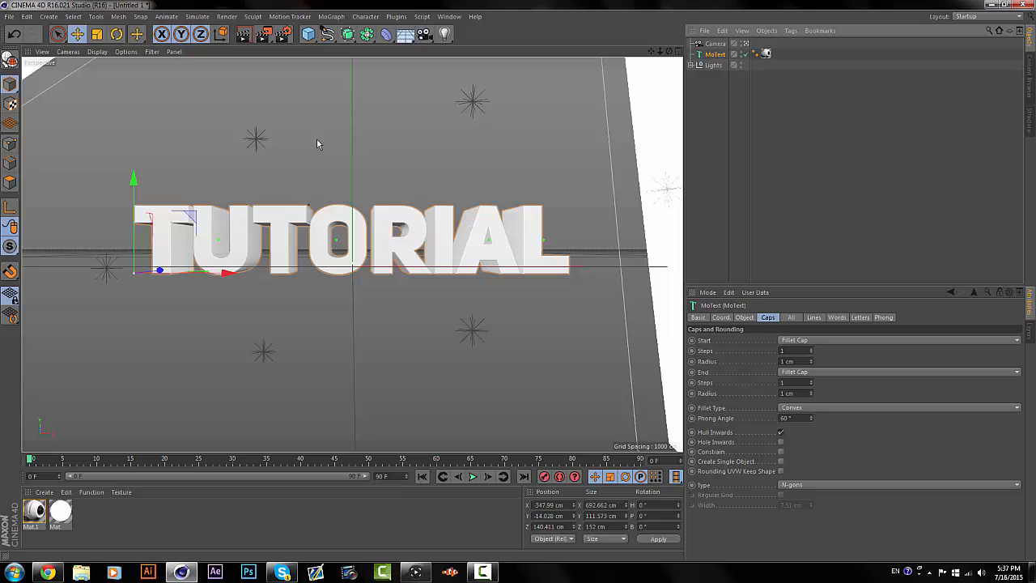
click(729, 105)
click(714, 44)
click(714, 54)
key(ctrl+c)
key(ctrl+v)
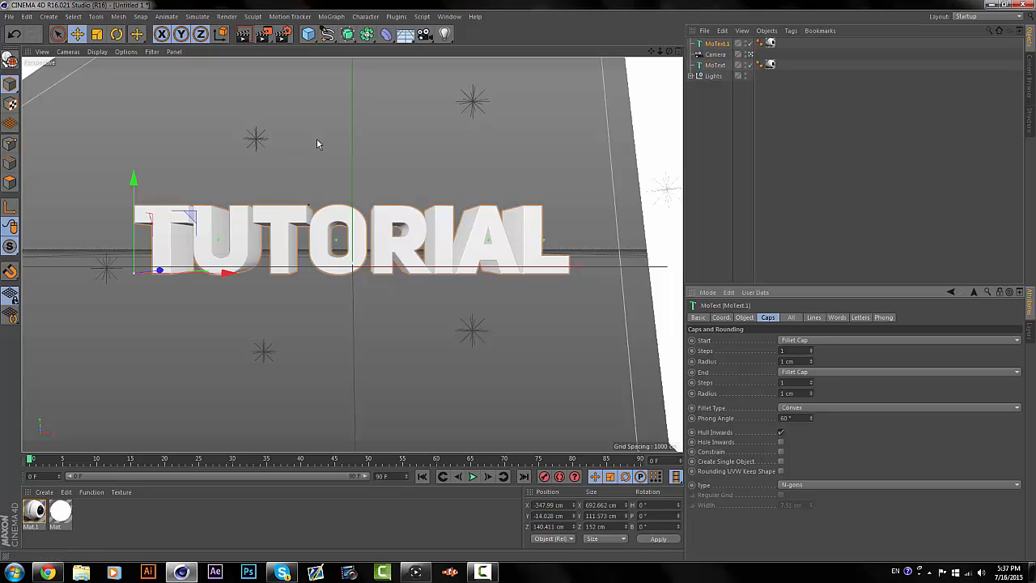
- Set the duplicated text's depth to 0 cm and leave the original extruded text shown
click(745, 317)
drag(756, 341, 681, 341)
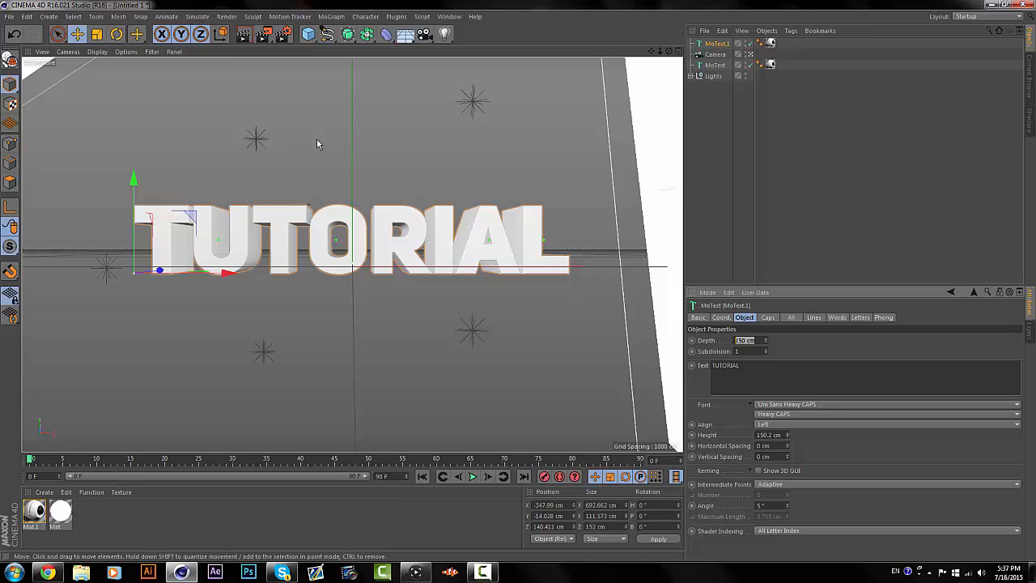
text(0)
key(Return)
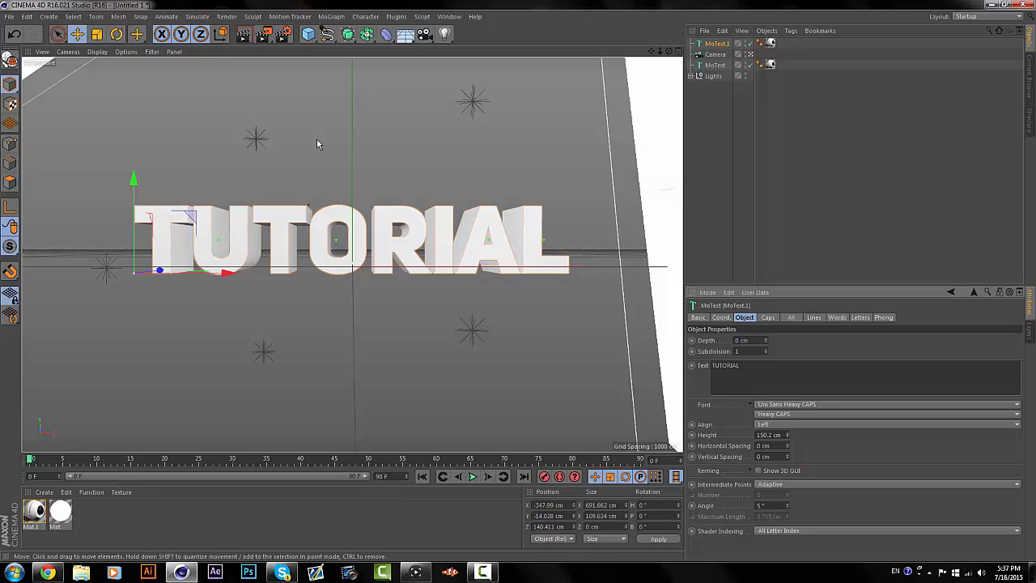
click(727, 130)
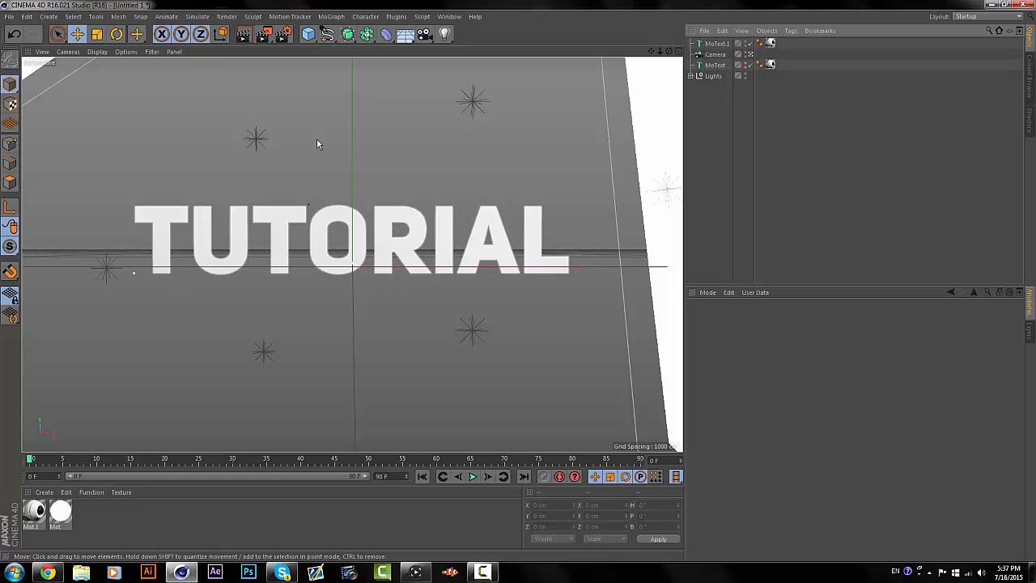
key(ctrl+z)
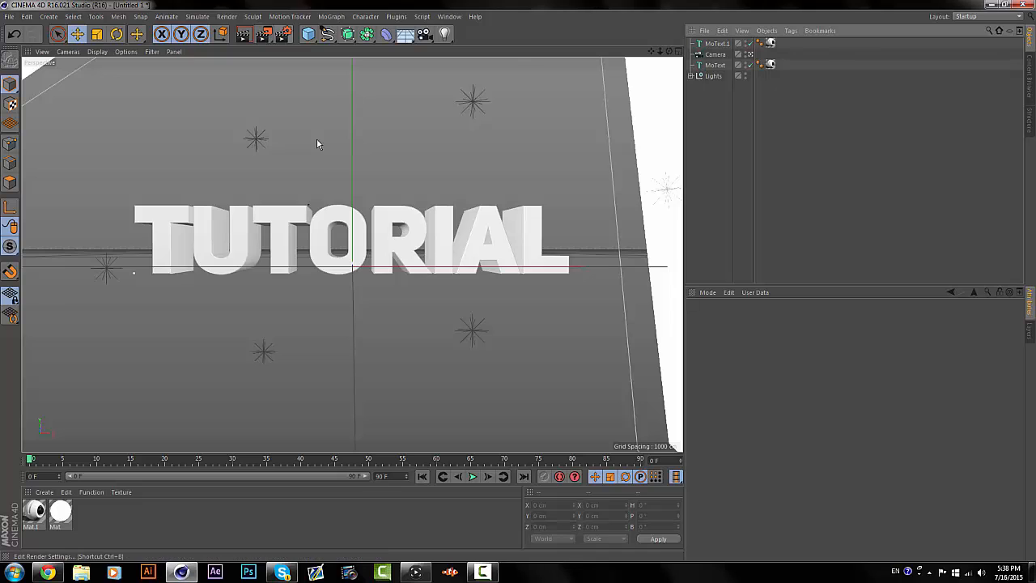
- Save the render output as a PNG named Tutorial with alpha channel, and render the extruded text with the flat copy hidden
key(ctrl+b)
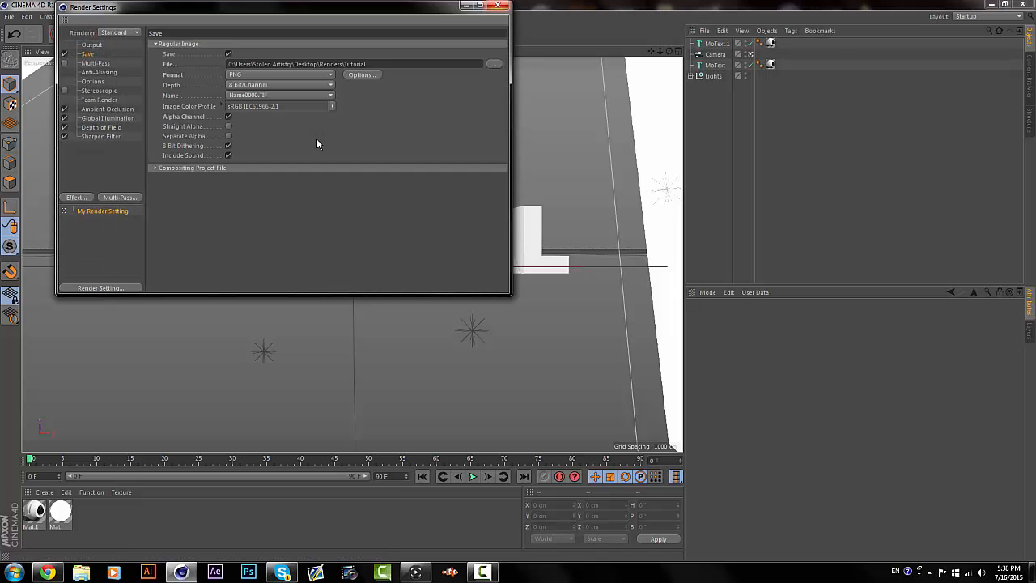
click(498, 5)
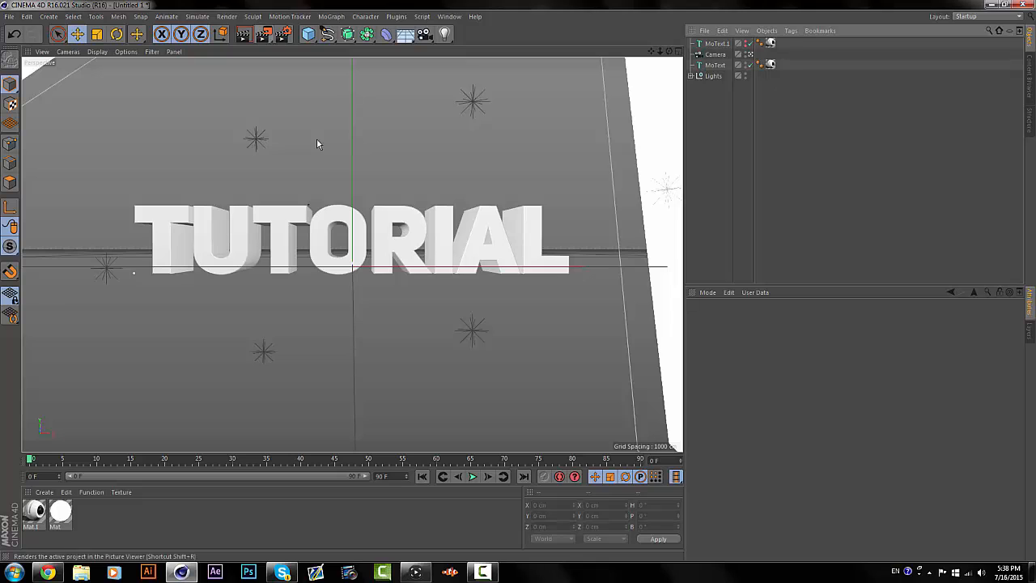
key(shift+r)
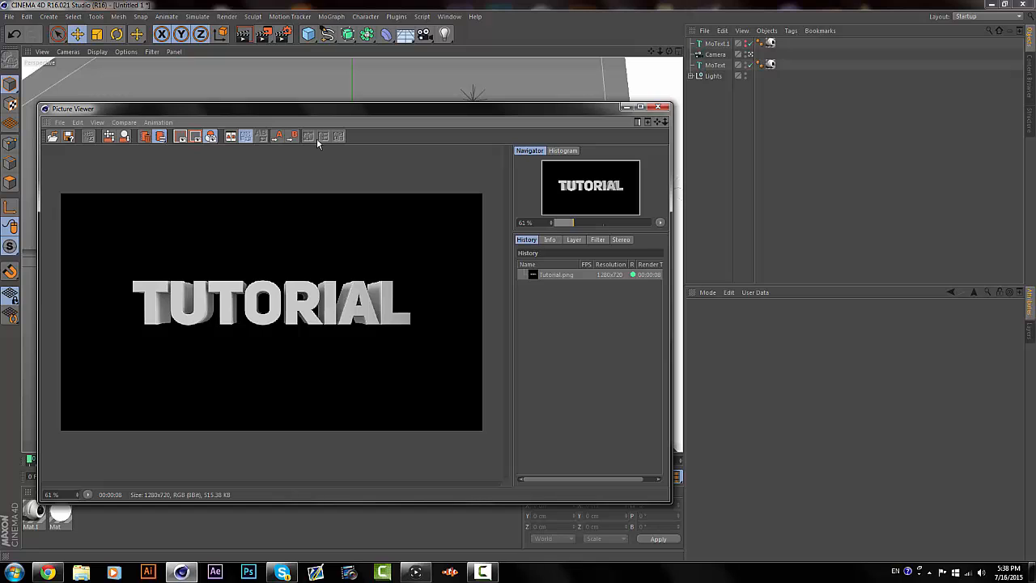
key(alt+F4)
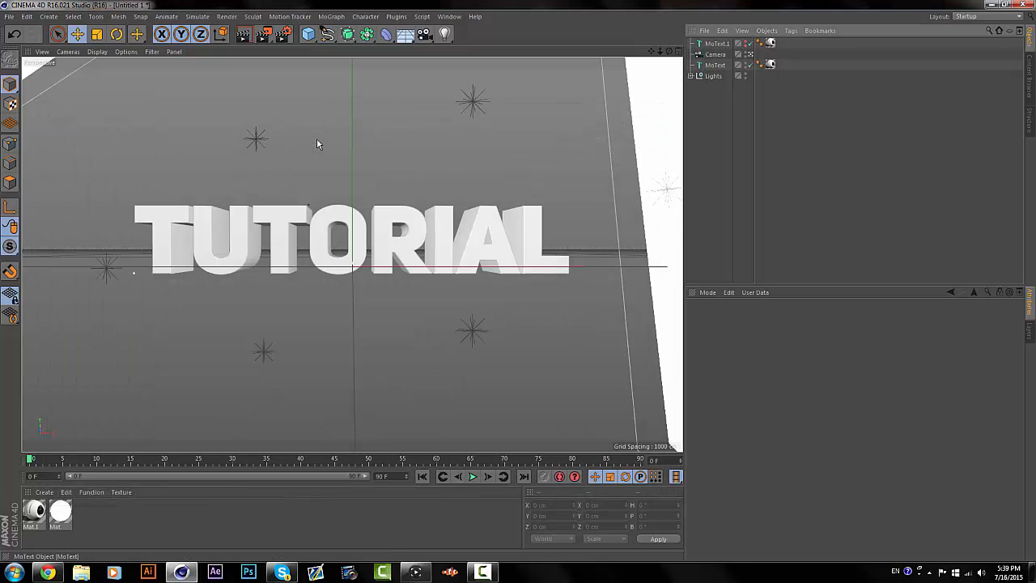
- Change the render output file name to Tutorial1 and render only the flat text copy, with the extruded original hidden
key(ctrl+b)
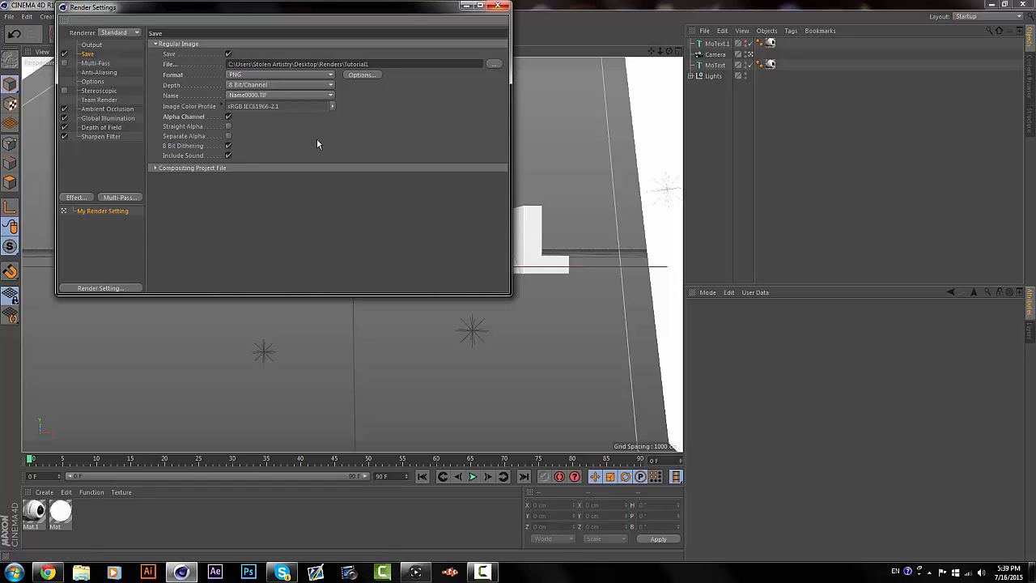
click(498, 6)
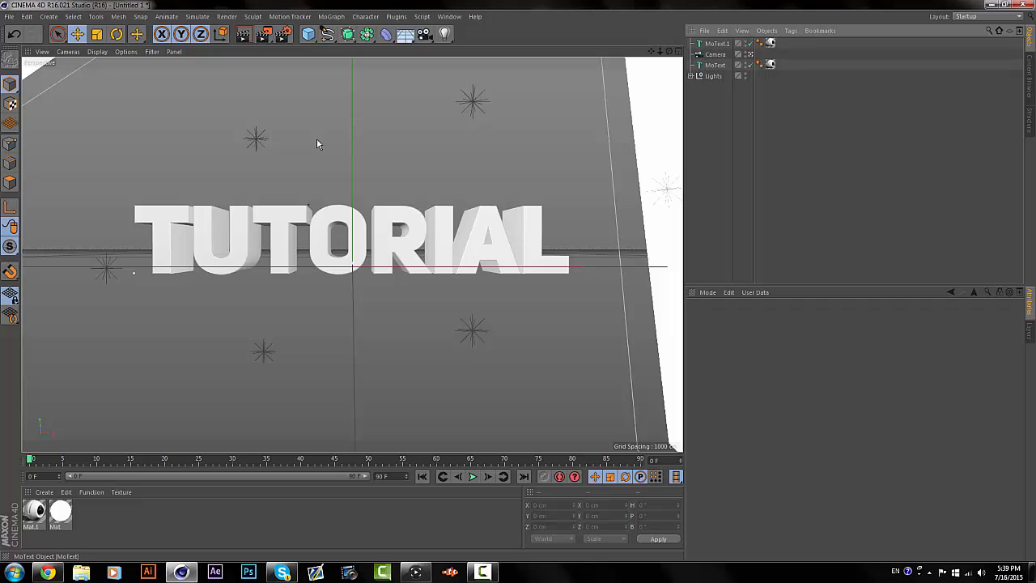
click(746, 64)
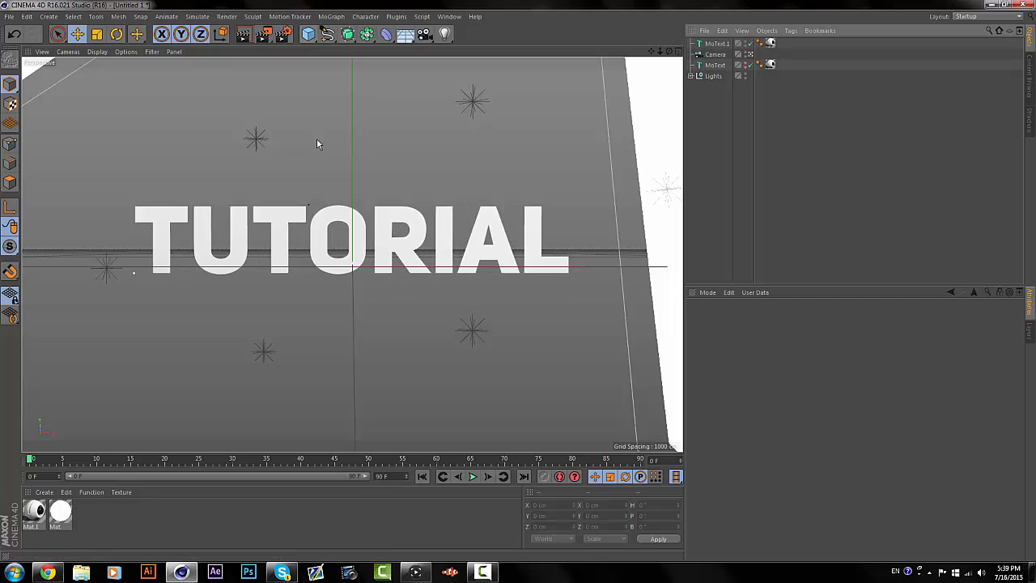
key(shift+r)
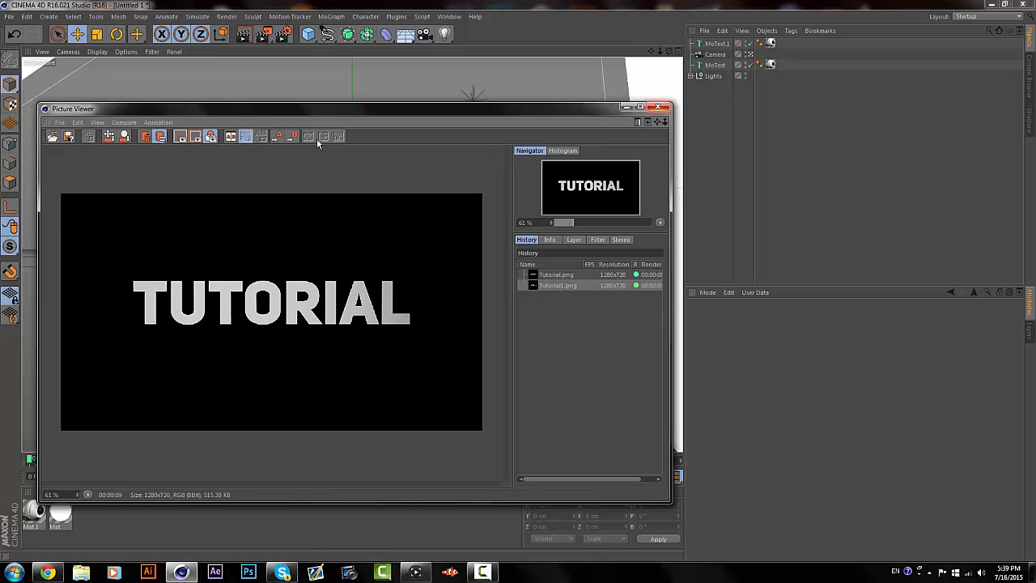
key(Escape)
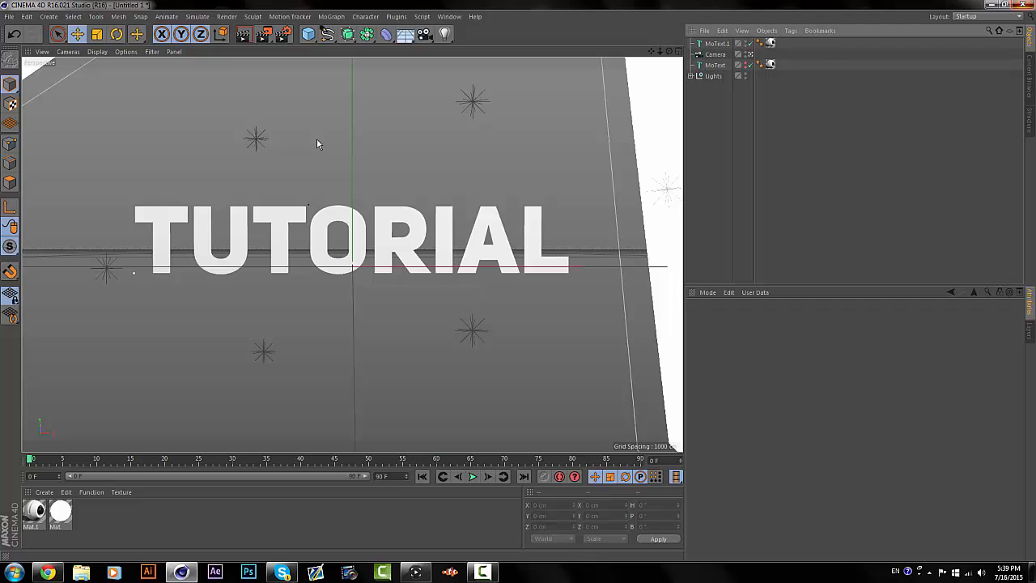
- Quit Cinema 4D without saving the project
key(alt+F4)
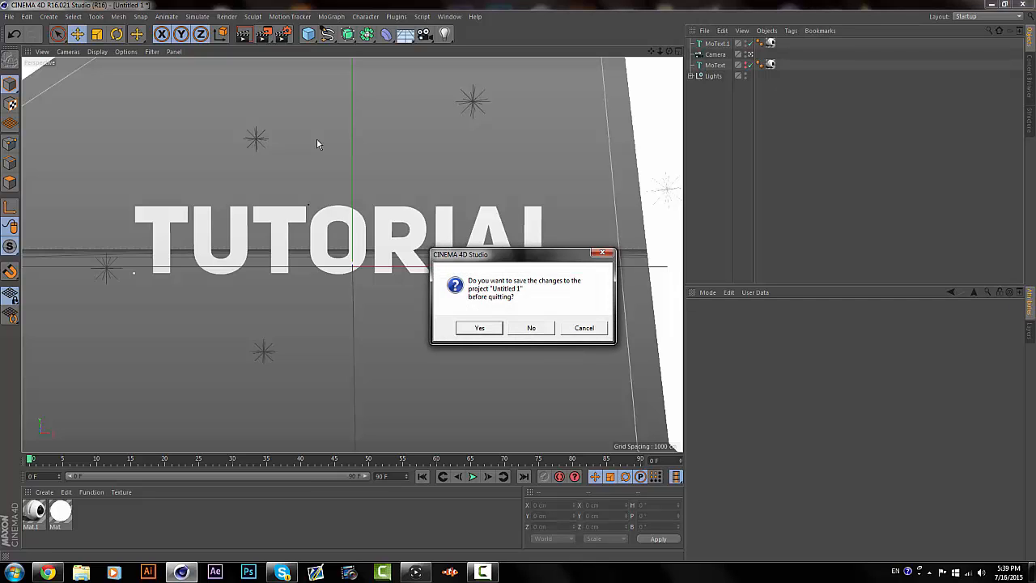
key(n)
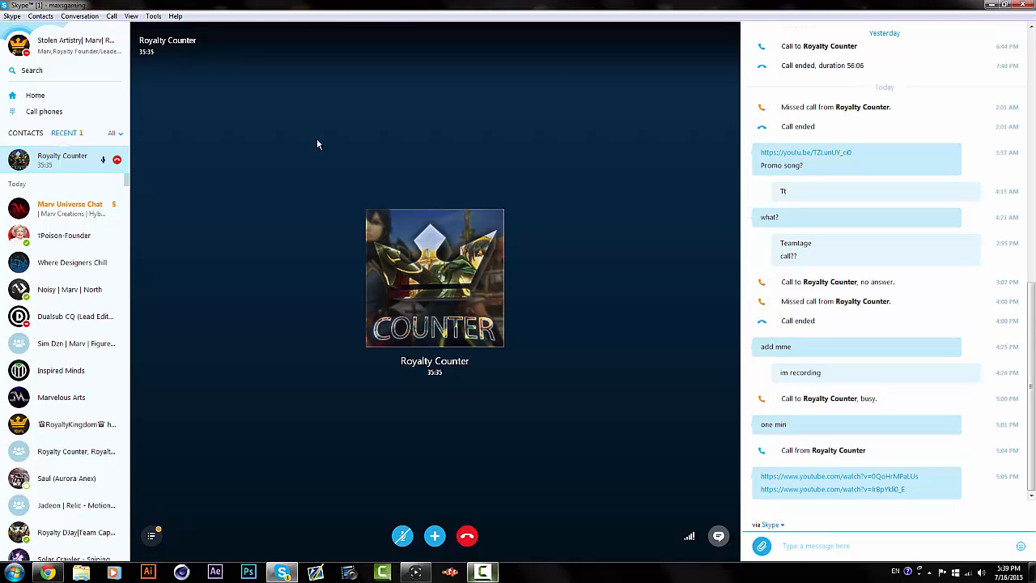
click(482, 572)
click(482, 571)
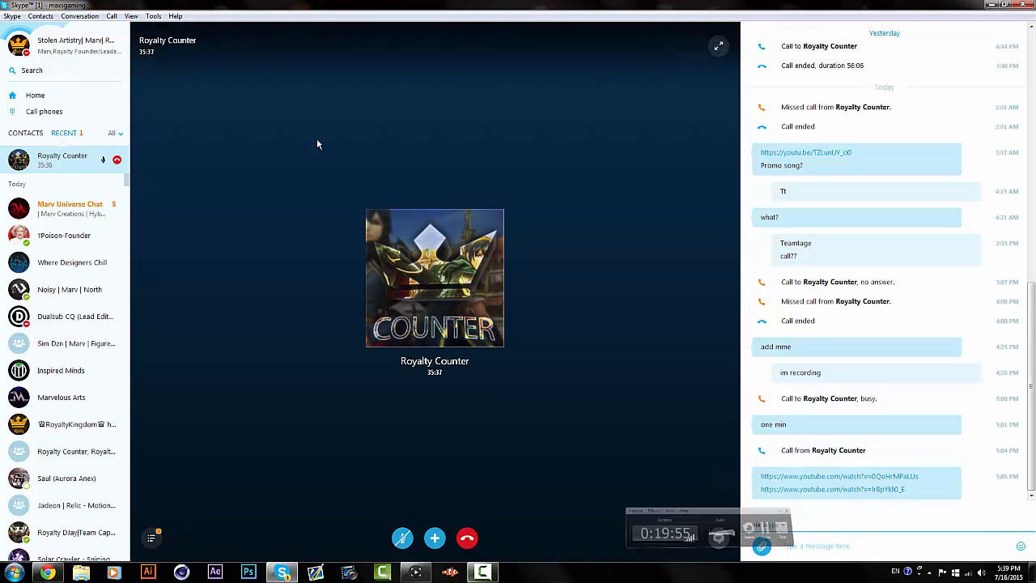
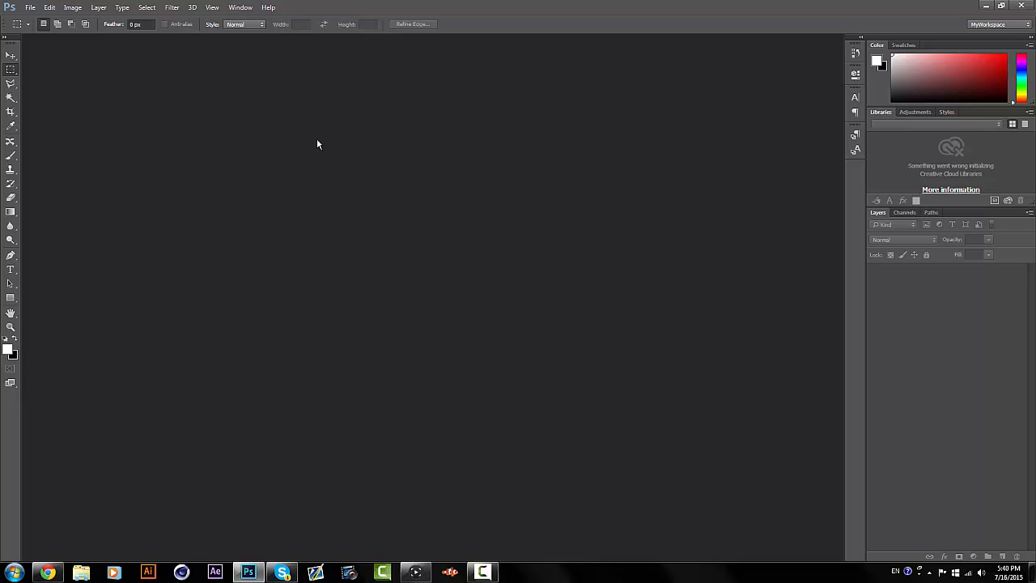
- Switch to Photoshop and open both the Tutorial and Tutorial1 renders from the Renders folder on the Desktop
click(30, 8)
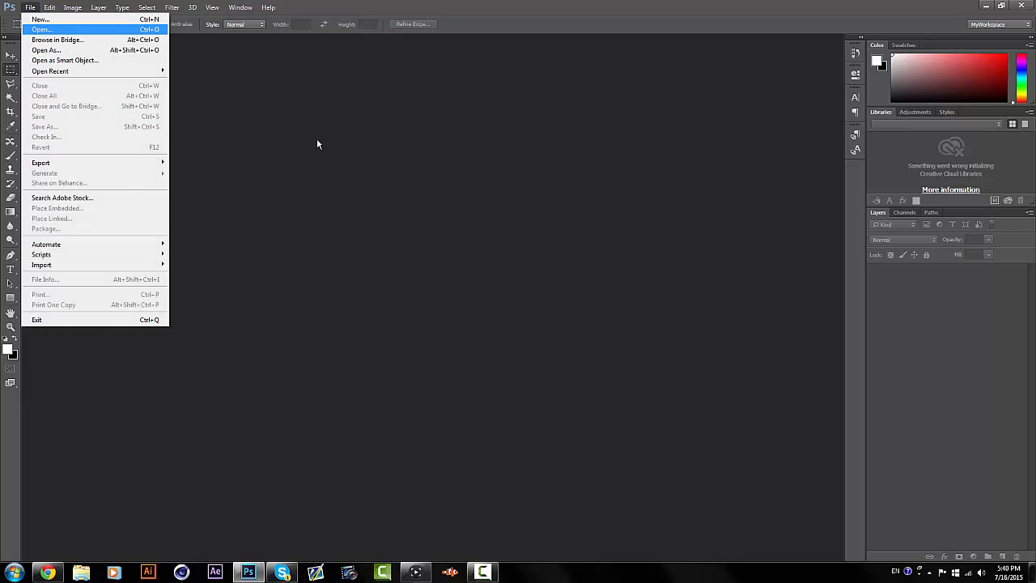
key(Return)
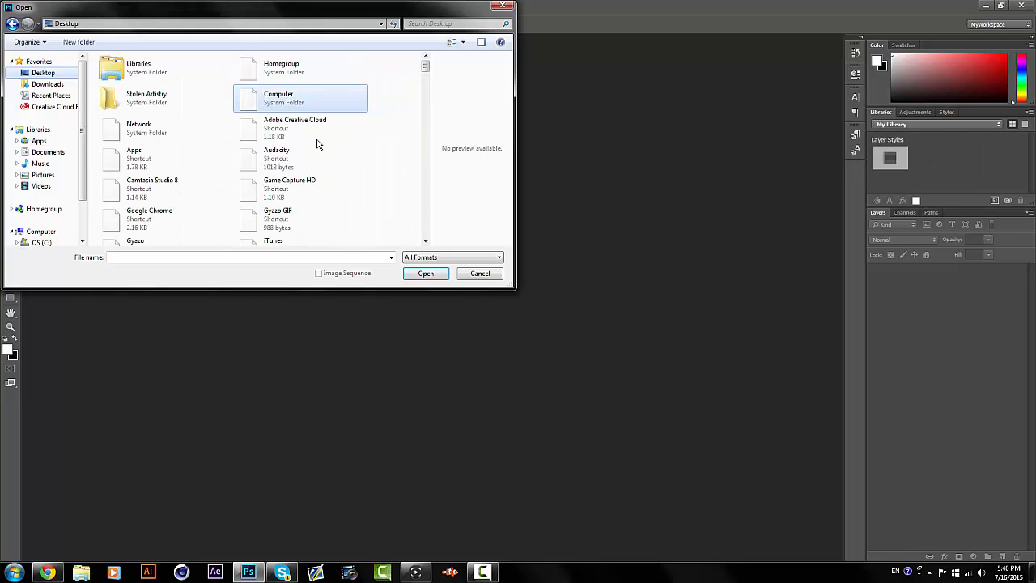
scroll(317, 144, down, 1)
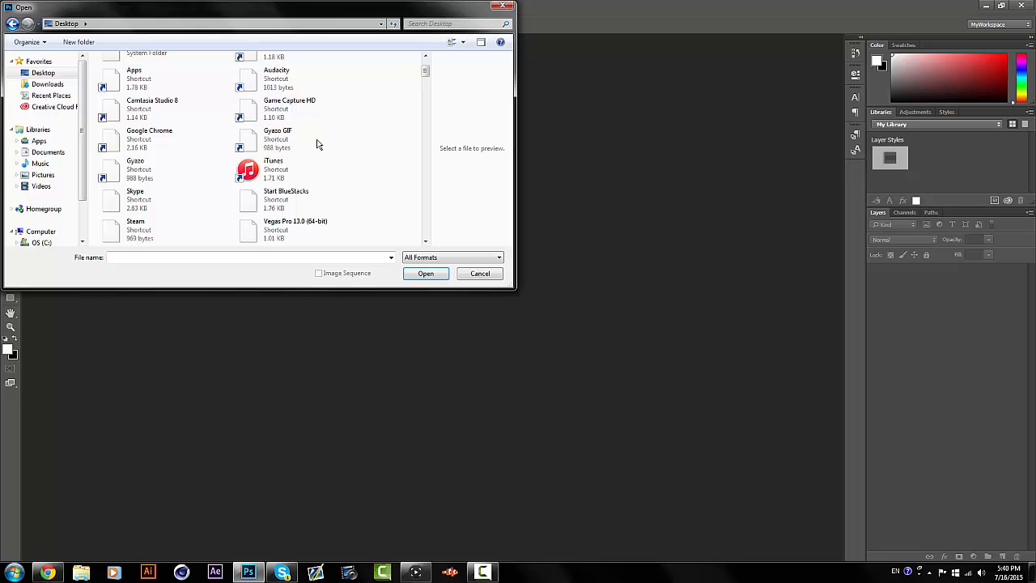
scroll(317, 145, down, 4)
scroll(318, 144, down, 1)
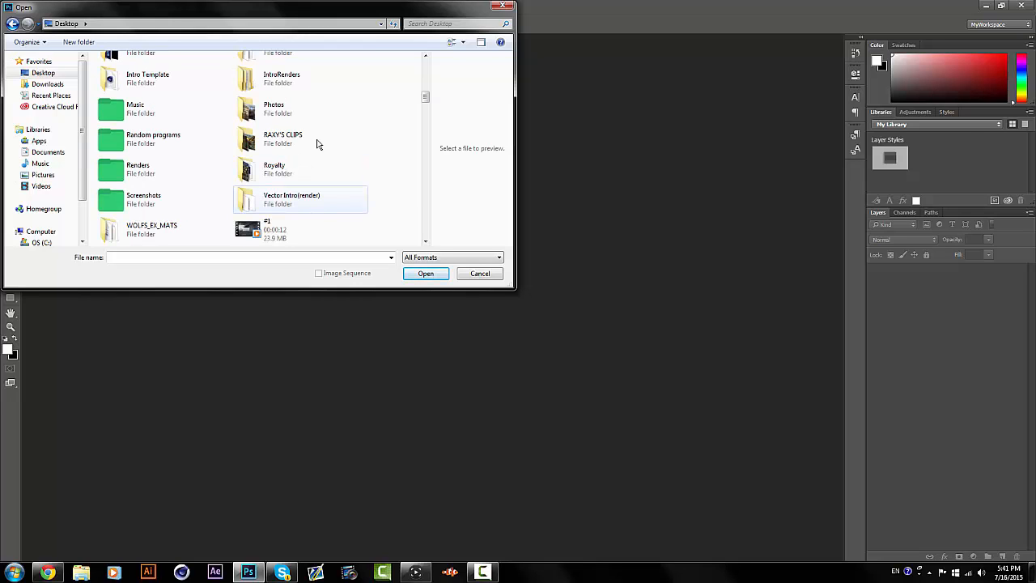
double_click(138, 168)
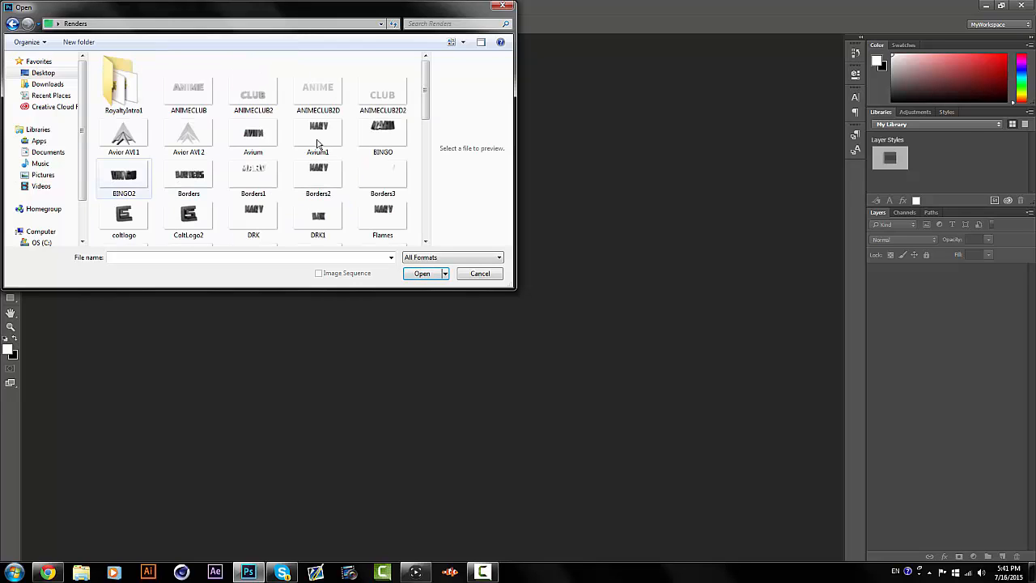
scroll(612, 435, down, 5)
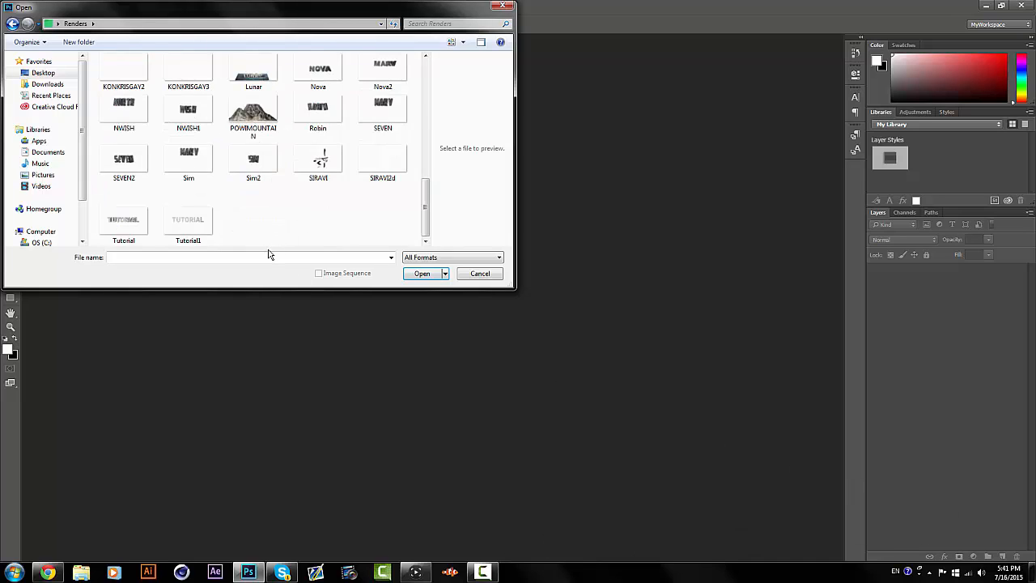
scroll(266, 254, up, 1)
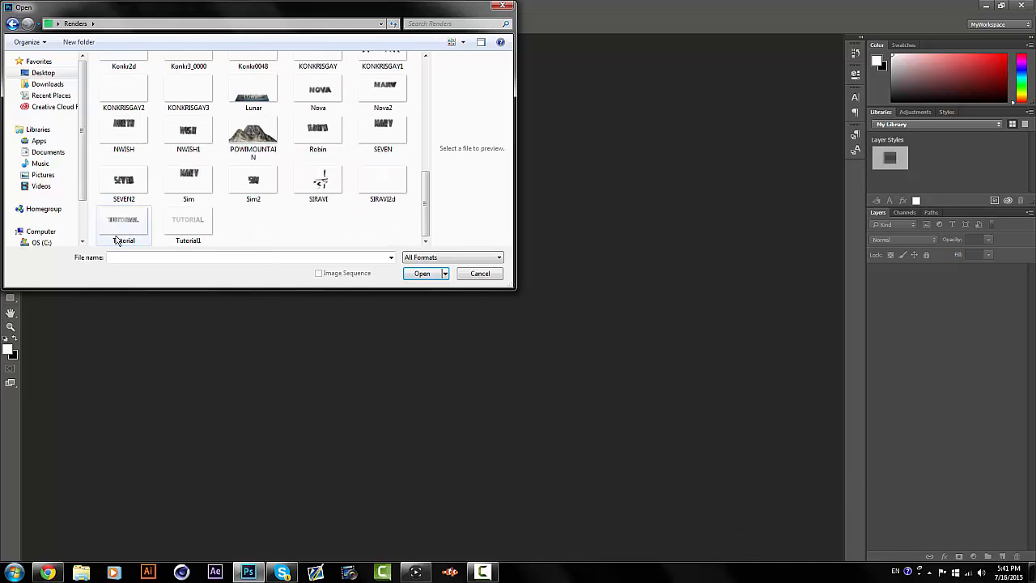
click(115, 231)
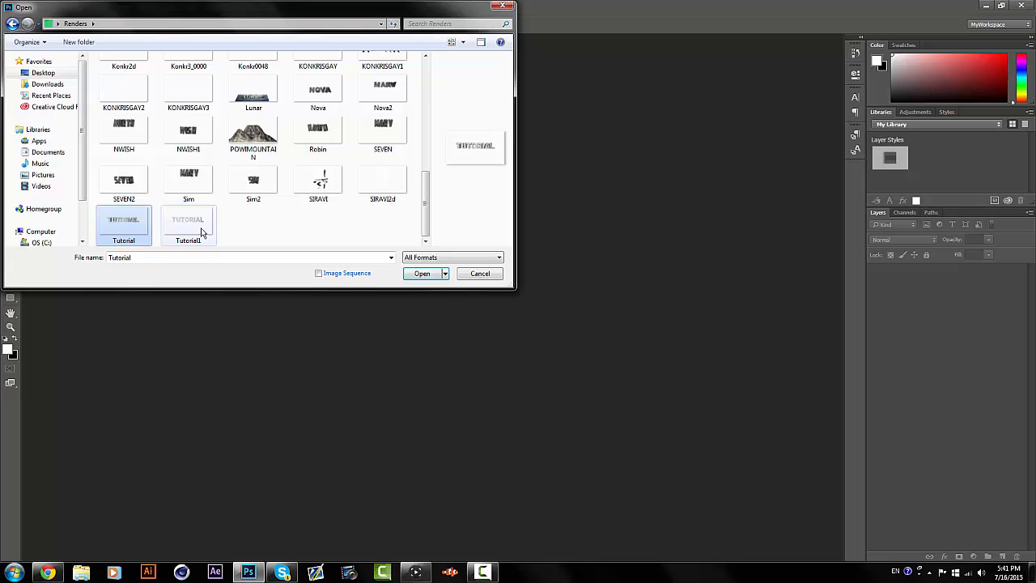
ctrl+click(204, 235)
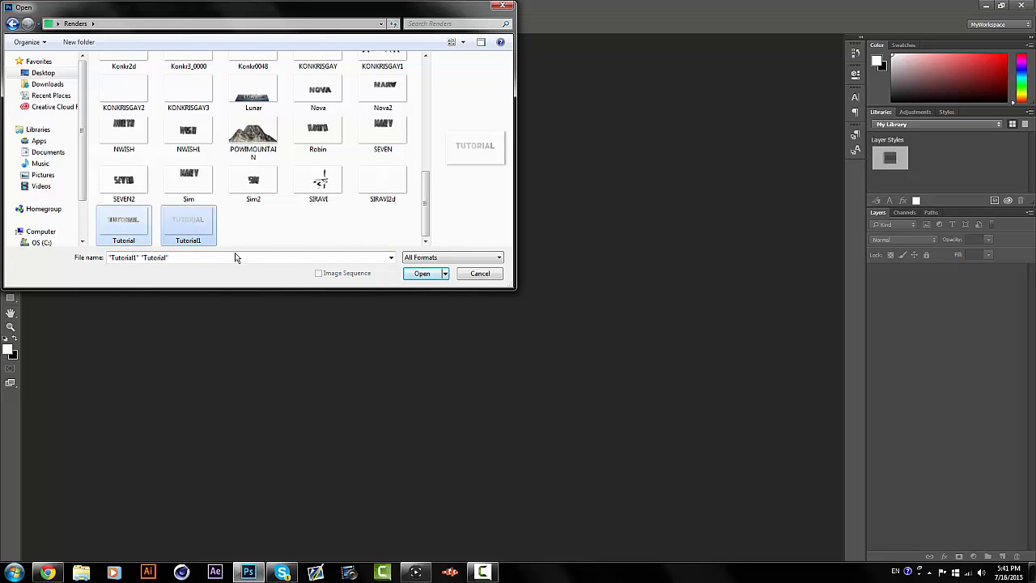
click(419, 273)
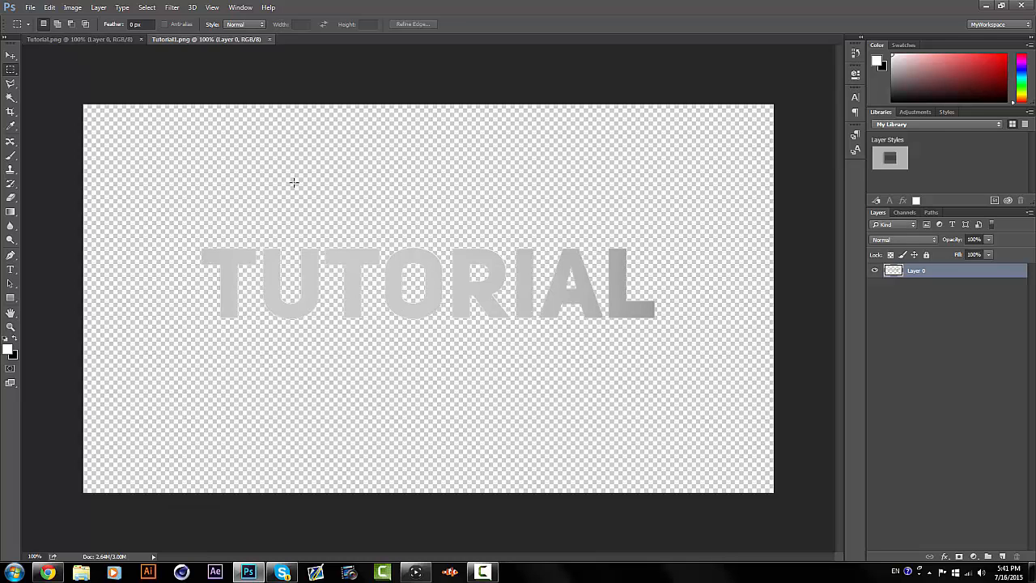
- Move the flat text from Tutorial1.png into Tutorial.png as a layer placed over the front of the extruded text
click(10, 56)
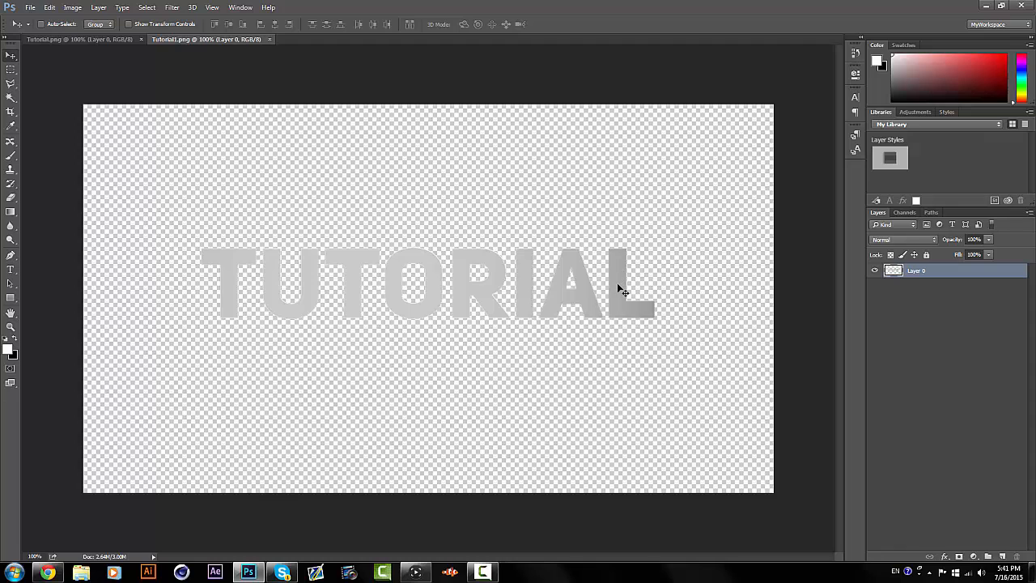
drag(617, 283, 643, 288)
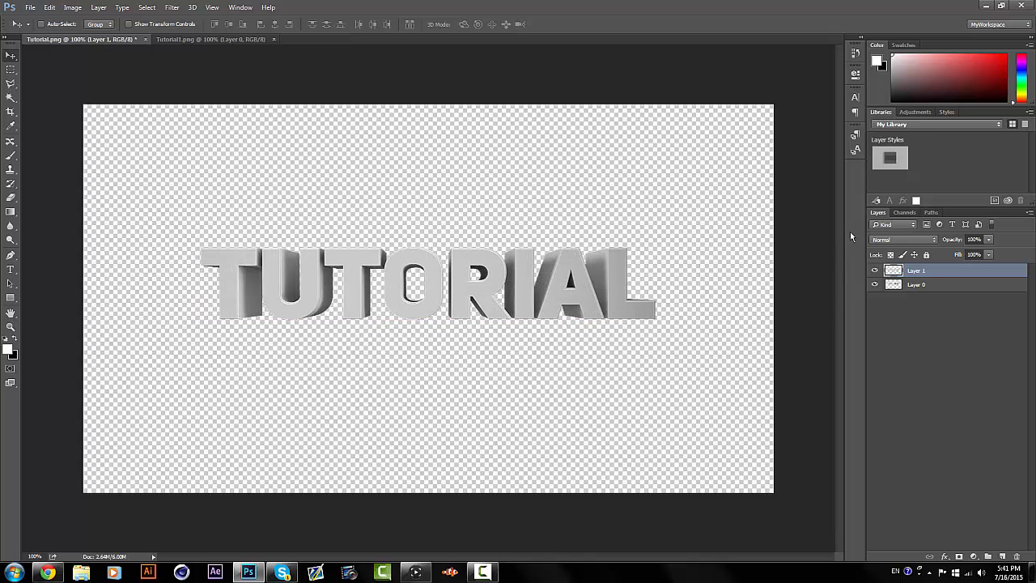
drag(647, 340, 650, 335)
- Apply a black (000000) colour overlay to the extruded text layer, using Normal blend mode at 100% opacity
click(976, 329)
double_click(963, 285)
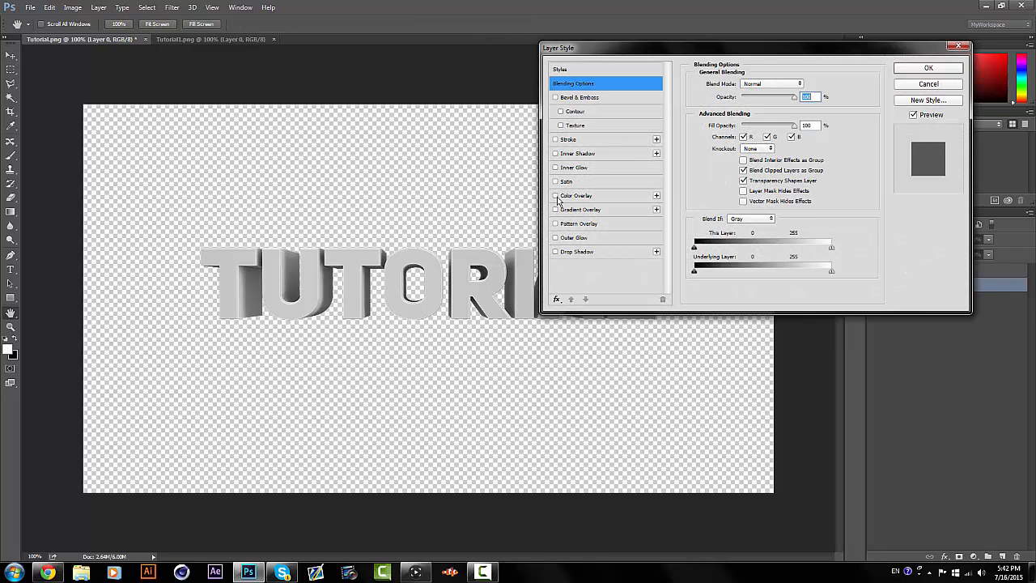
click(555, 196)
click(584, 199)
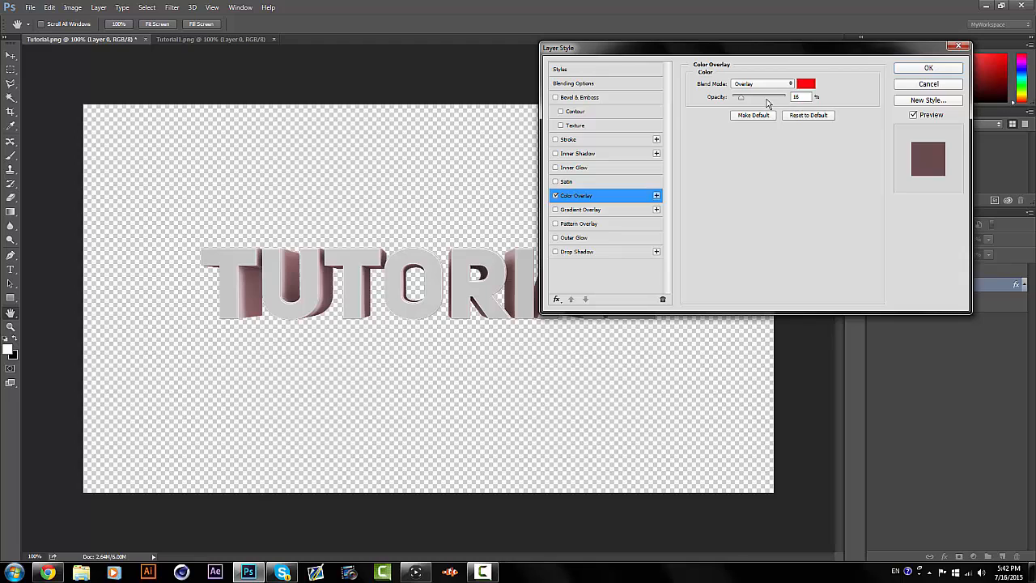
click(773, 98)
click(789, 84)
click(783, 93)
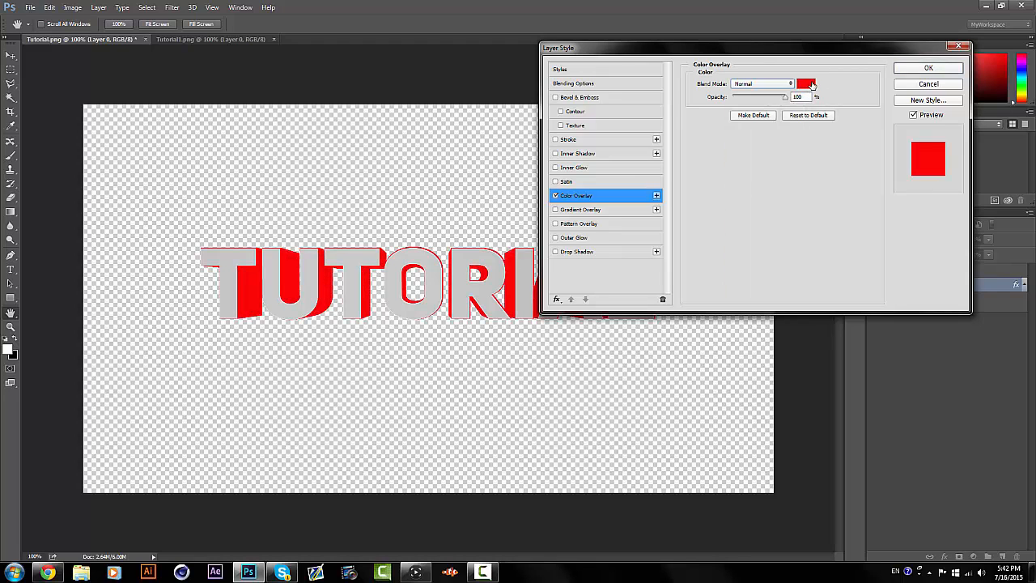
click(805, 85)
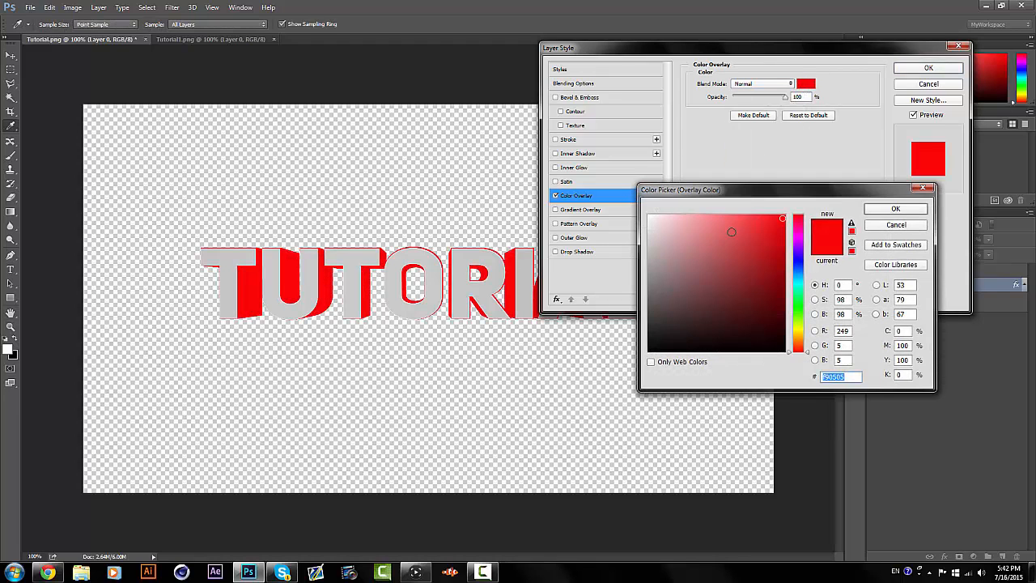
drag(733, 232, 611, 382)
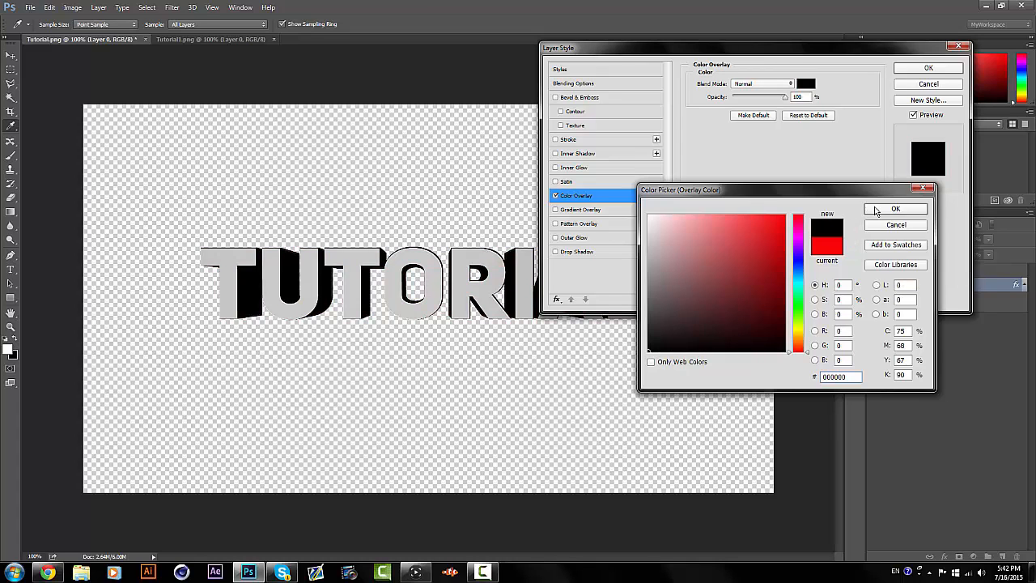
click(896, 208)
click(942, 70)
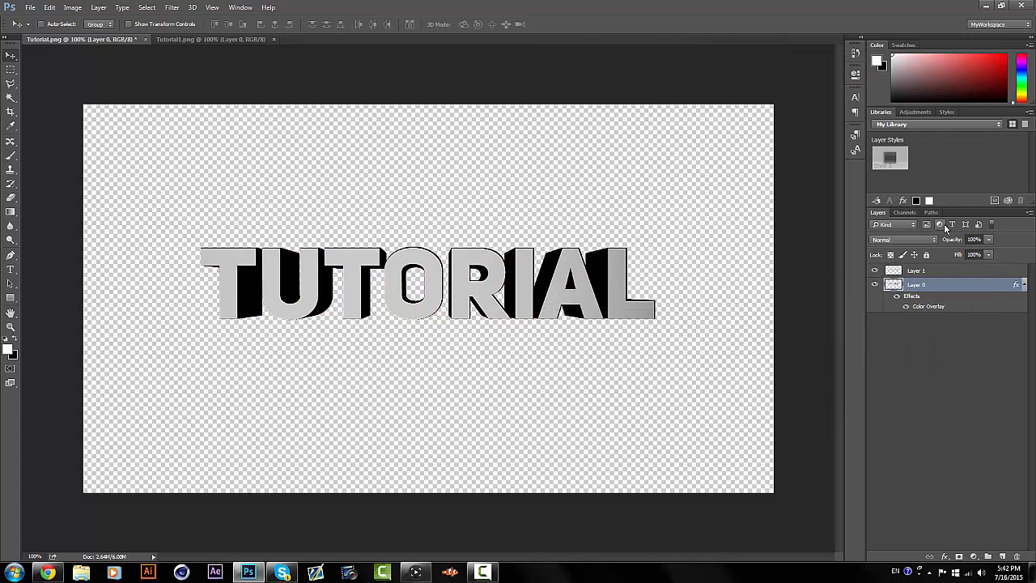
- Nudge the flat text layer into line with the extruded letter fronts and collapse the extruded layer's effects list
click(959, 271)
drag(565, 351, 566, 349)
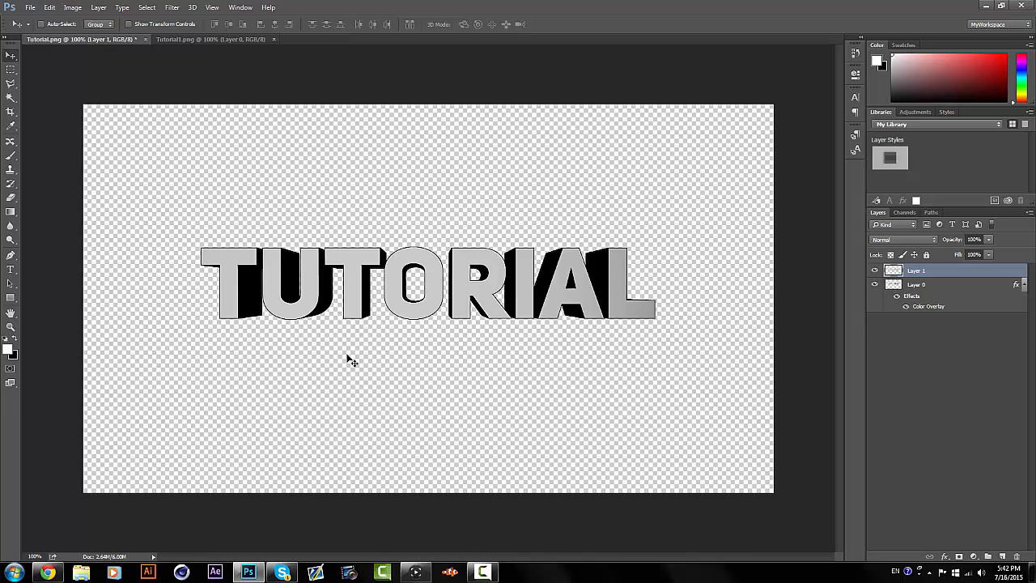
click(1024, 286)
- Try a white (ffffff) colour overlay on the flat text layer, and switch it off again
double_click(1003, 271)
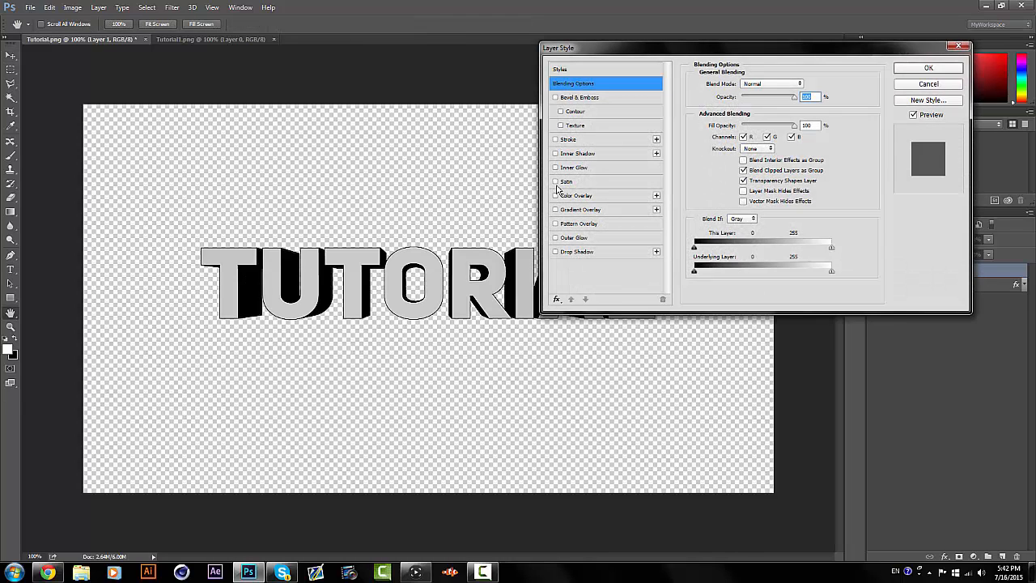
click(557, 195)
click(806, 83)
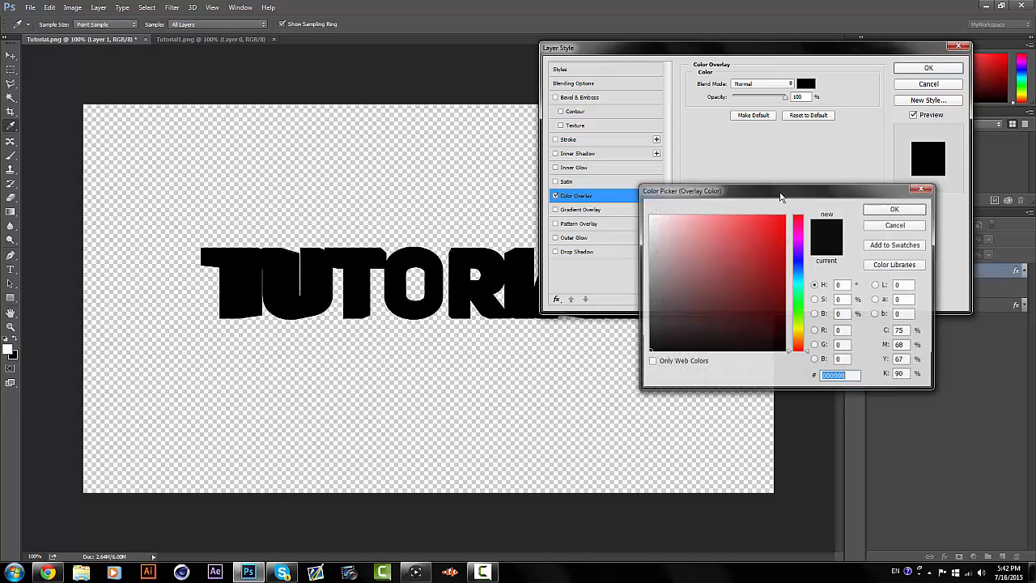
drag(780, 197, 777, 197)
text(ffffff)
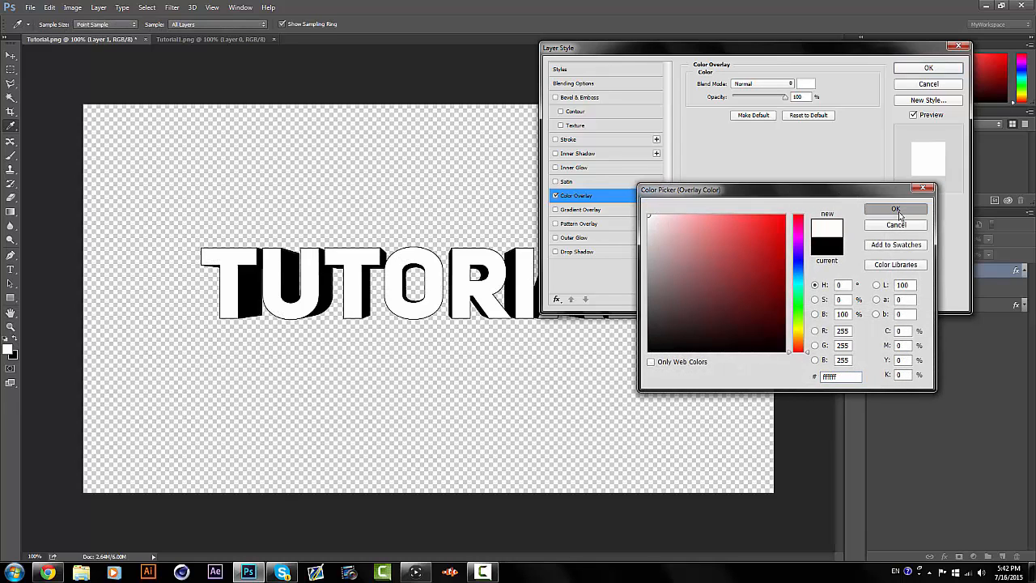
click(896, 210)
click(556, 195)
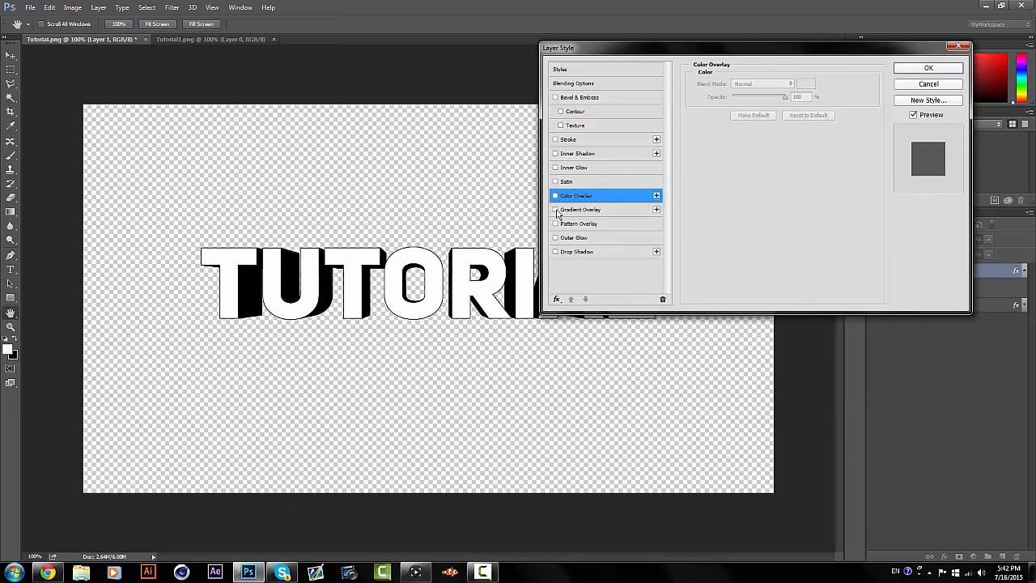
- Try a linear gradient overlay on the flat text layer, and discard the layer style changes
click(556, 210)
click(581, 210)
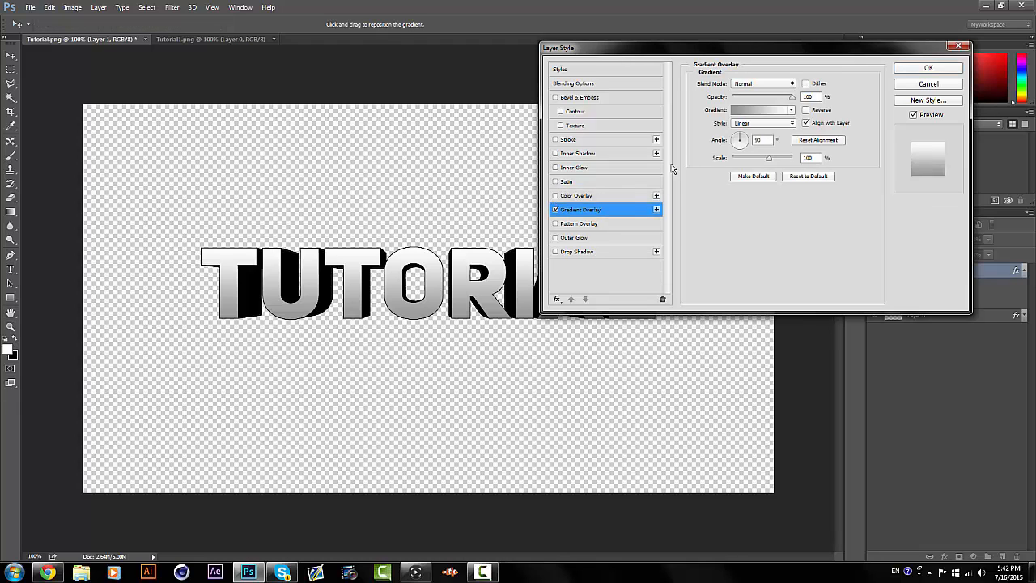
click(929, 85)
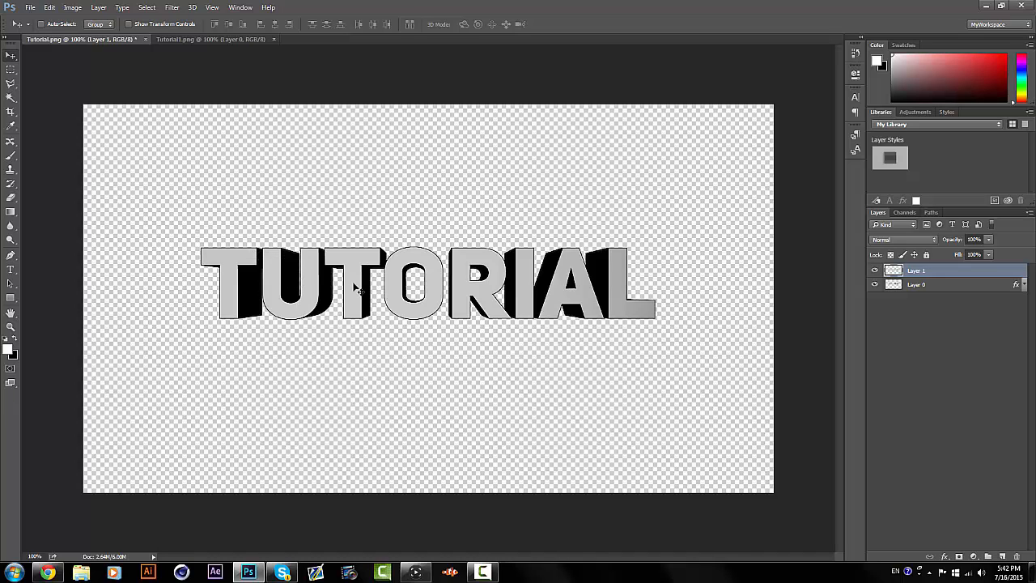
- Try an inner glow on the extruded text layer at 100% opacity and 16 px size, and discard it
click(974, 286)
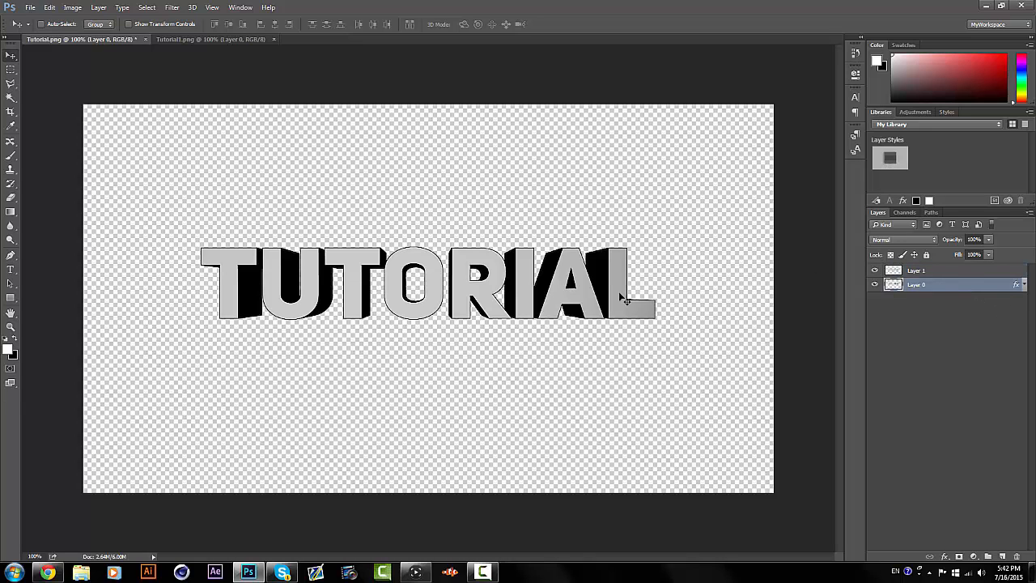
double_click(956, 287)
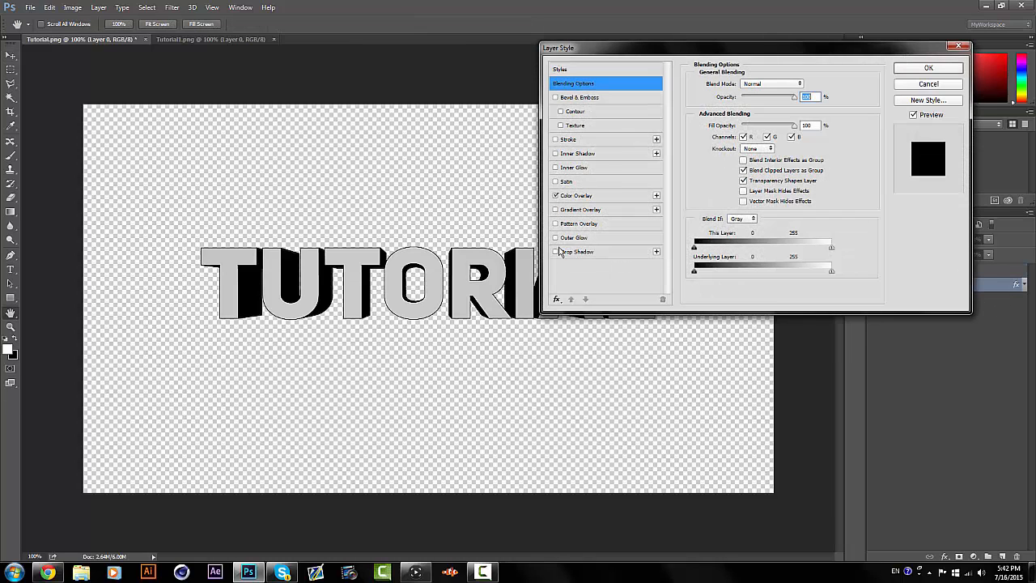
click(555, 168)
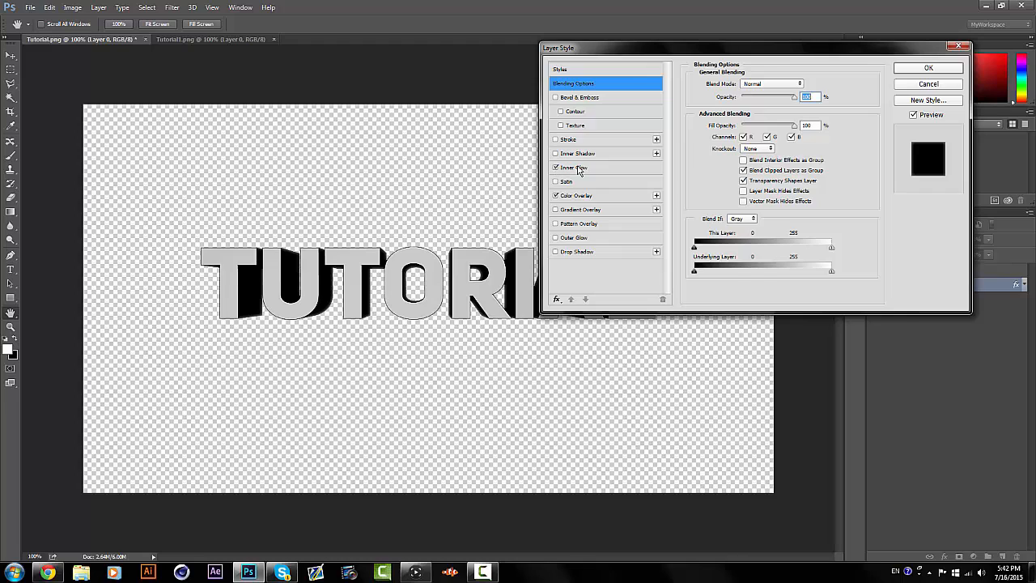
click(578, 167)
drag(770, 98, 798, 98)
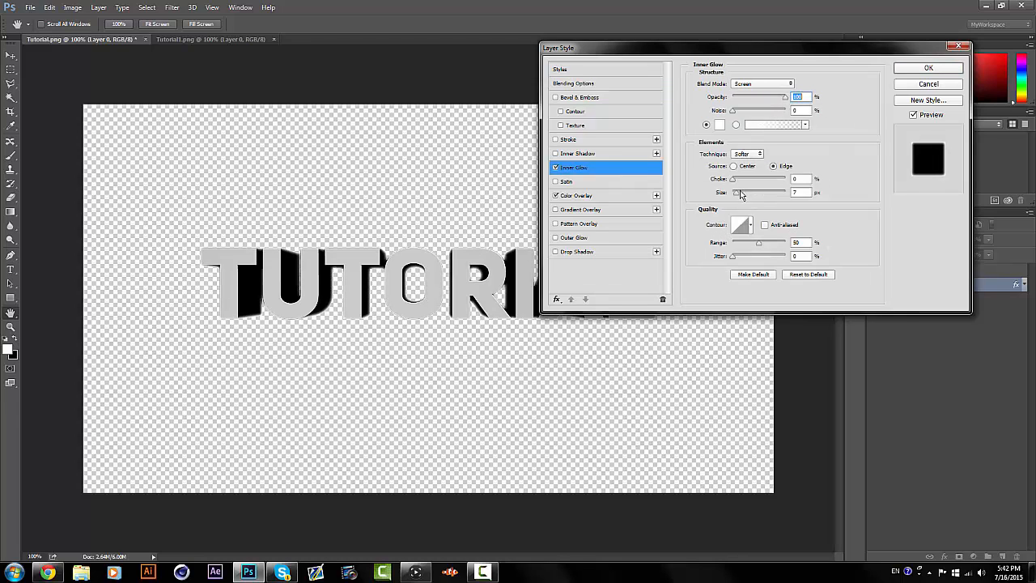
mouse_move(741, 195)
mouse_down()
mouse_move(777, 192)
mouse_move(738, 192)
mouse_up()
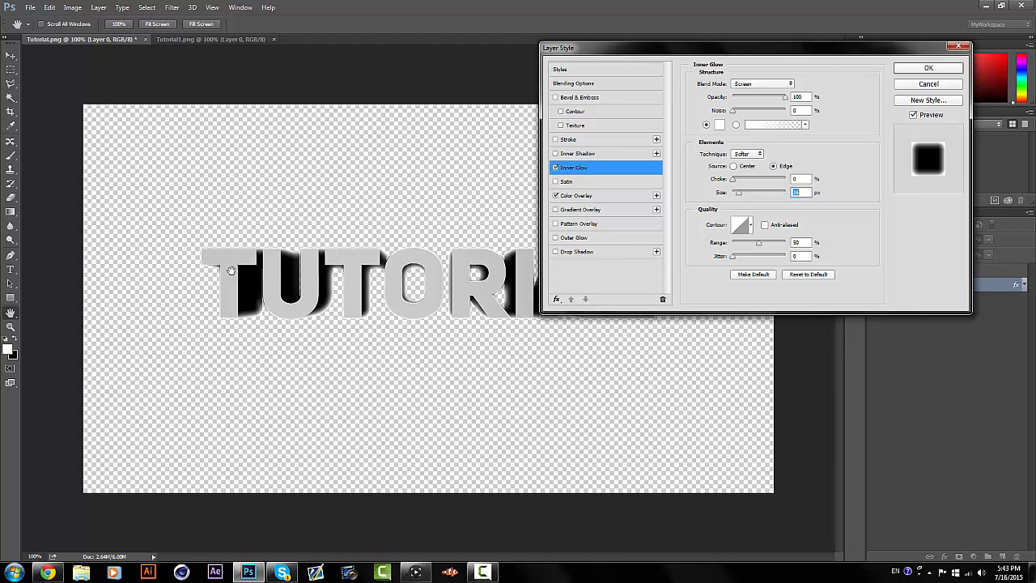
click(556, 167)
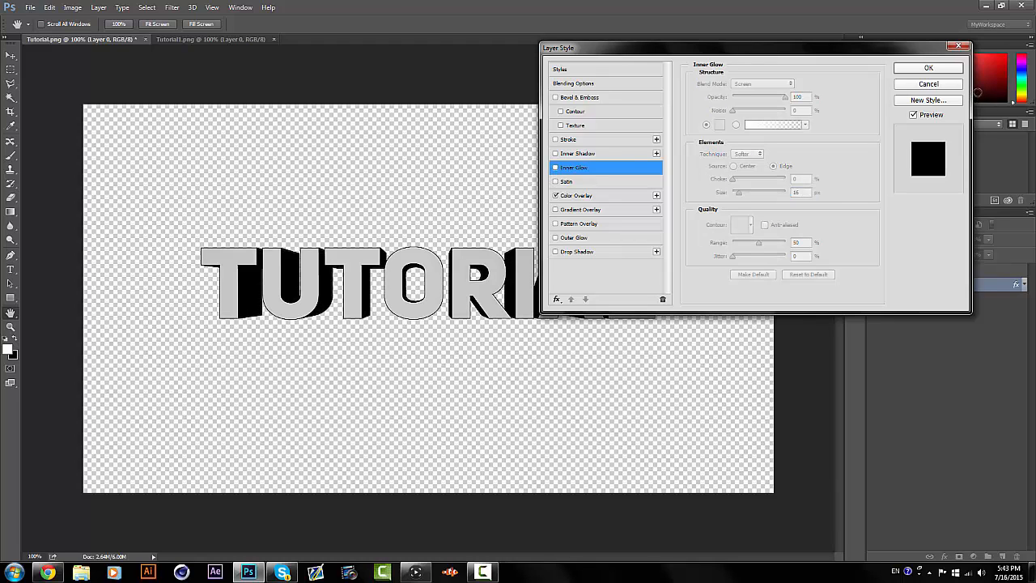
click(929, 85)
click(909, 354)
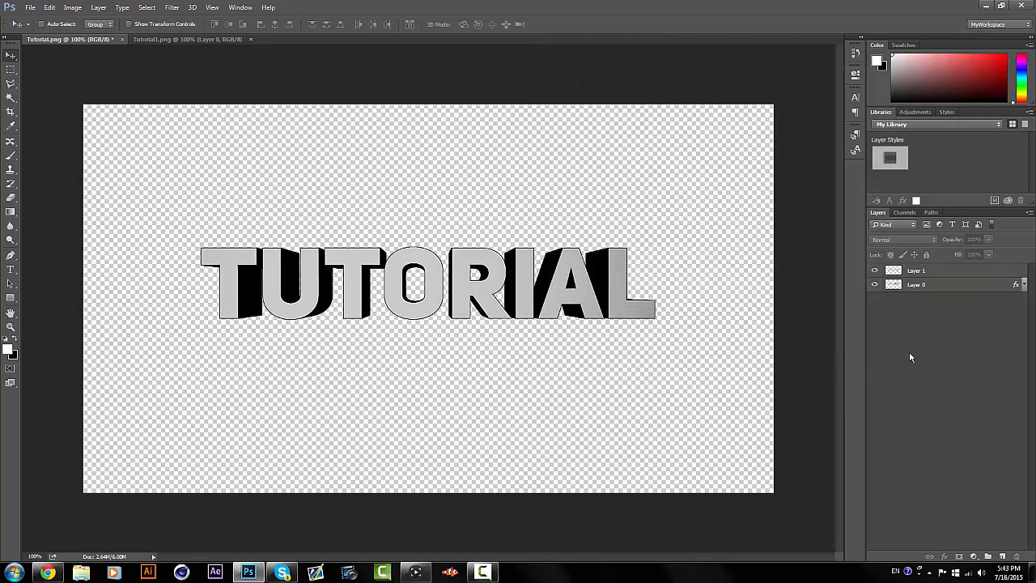
- Close the Tutorial.png document without saving its changes, keeping Tutorial1.png open
click(916, 274)
shift+click(918, 286)
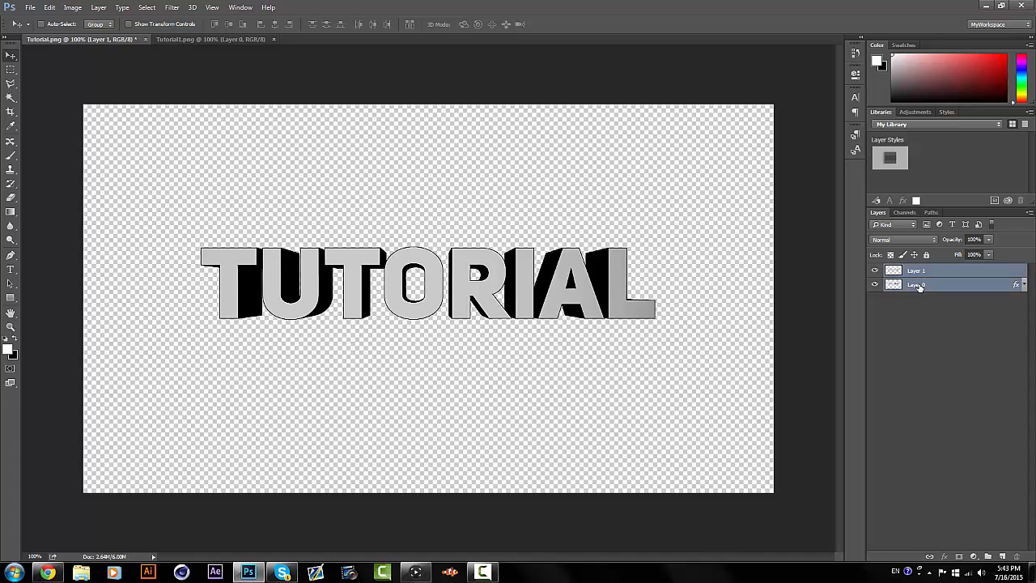
click(953, 334)
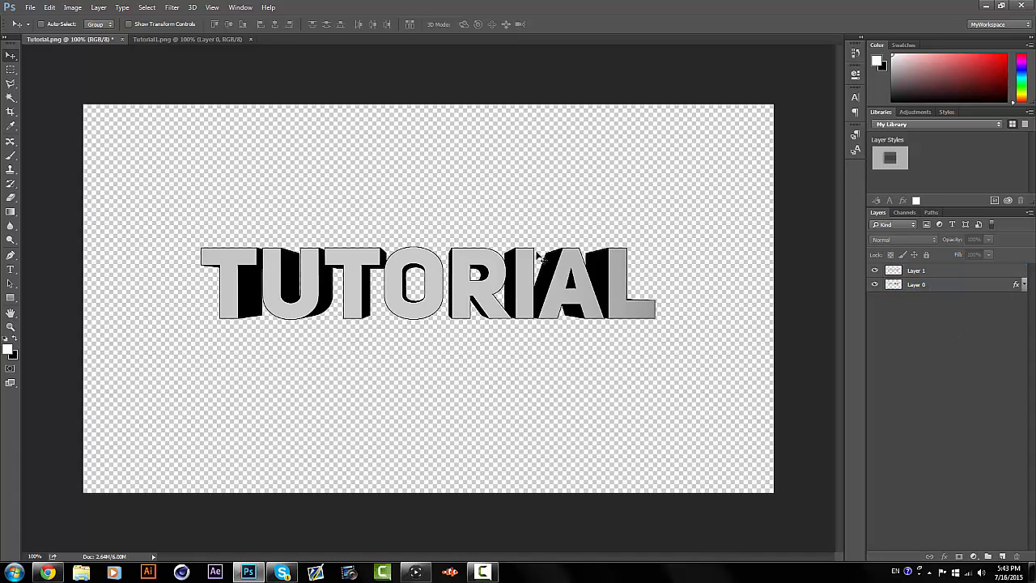
click(122, 39)
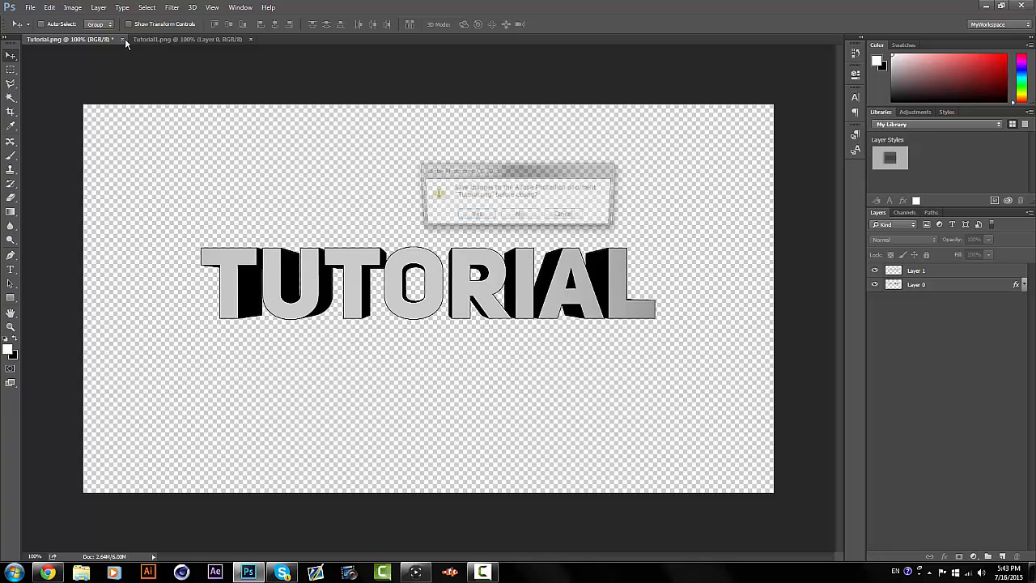
click(523, 217)
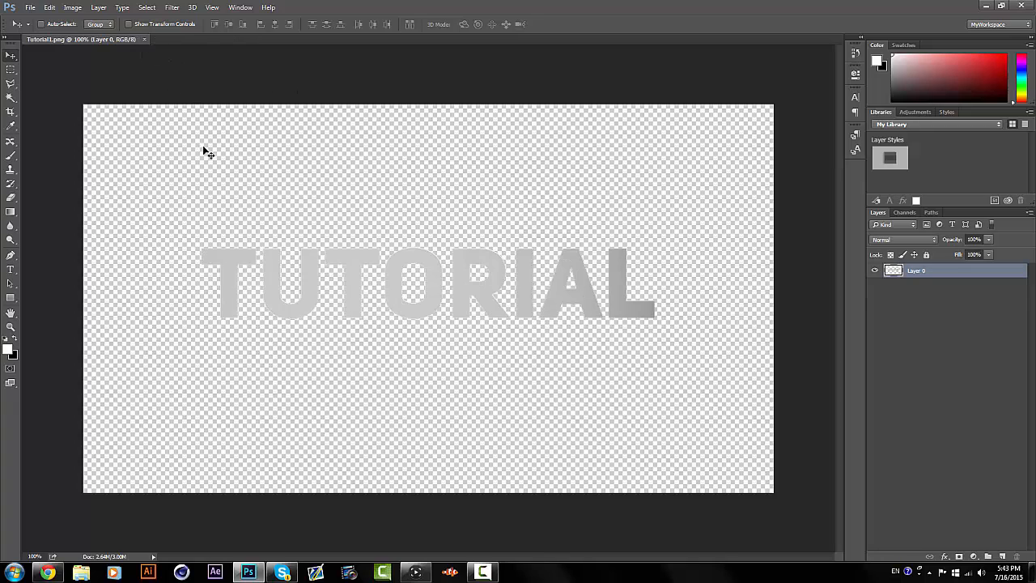